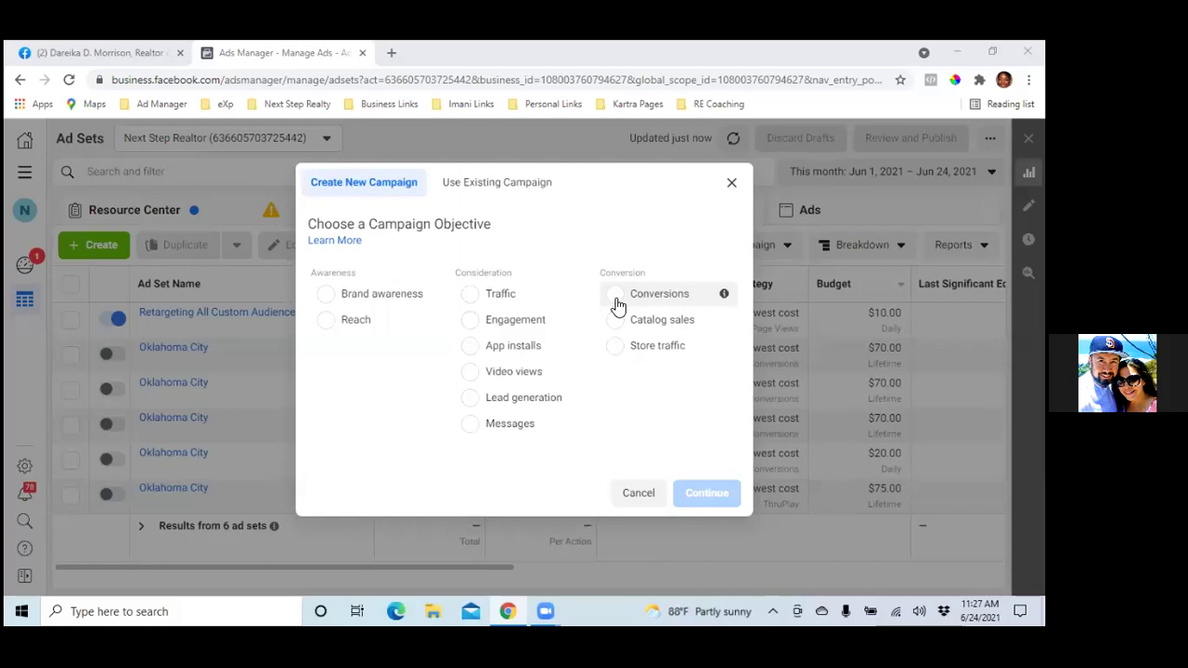
# - Choose Conversions as the campaign objective and expand the optional campaign naming section
pyautogui.click(617, 298)
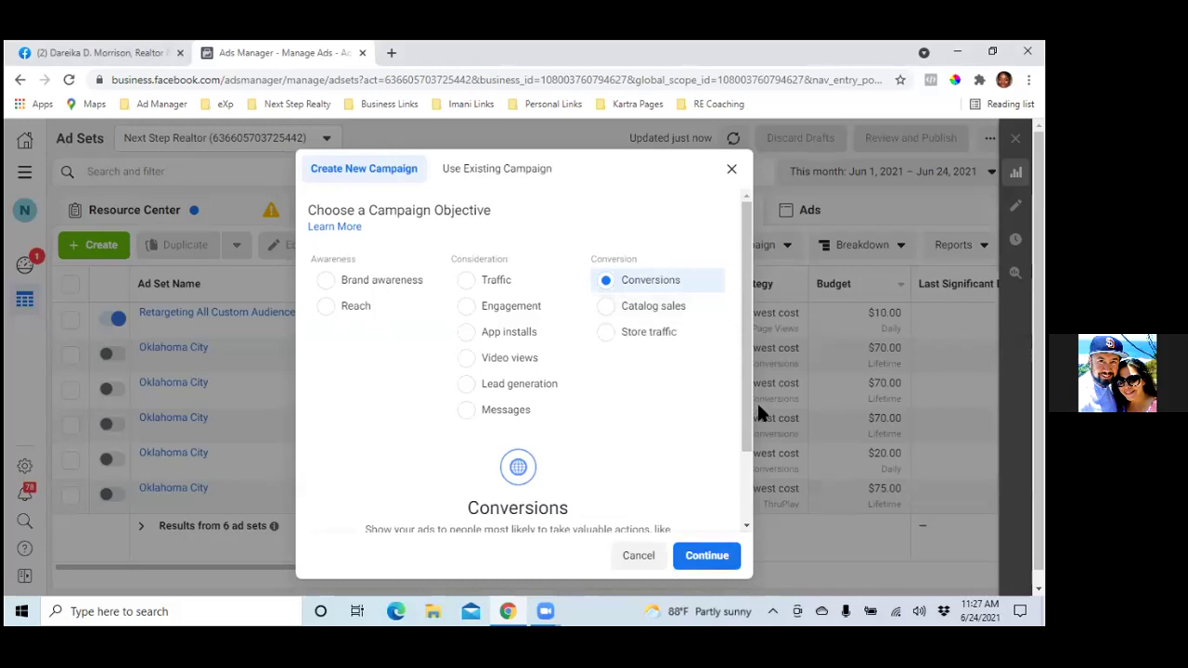
pyautogui.moveTo(744, 426); pyautogui.dragTo(735, 500)
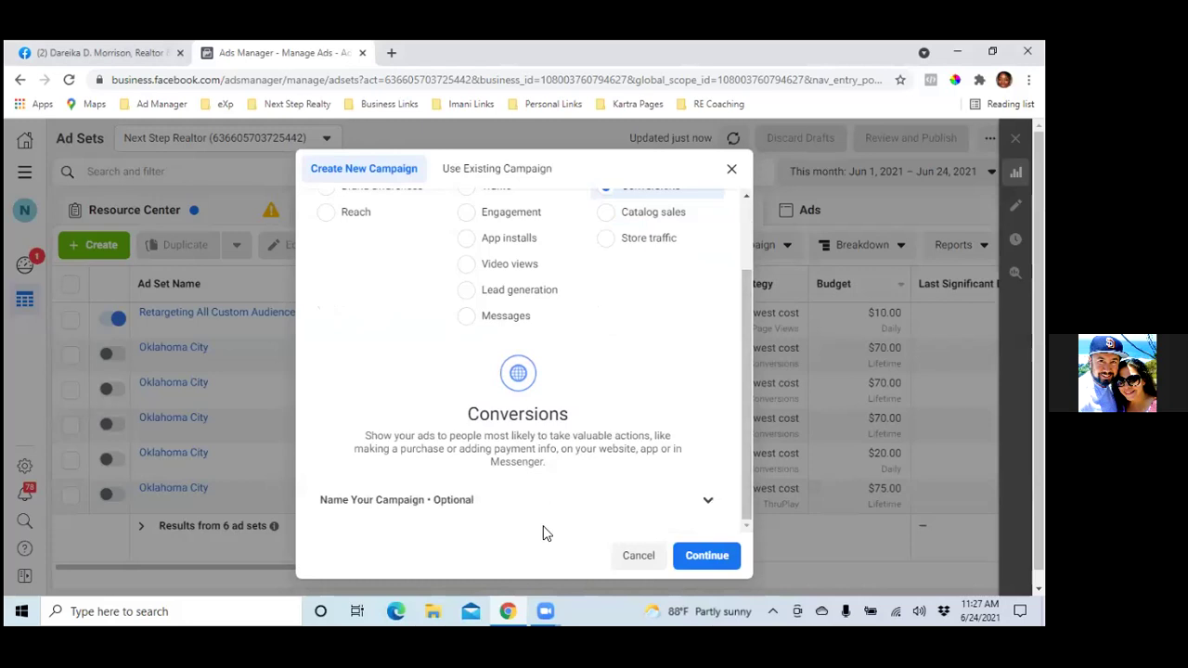
pyautogui.click(706, 502)
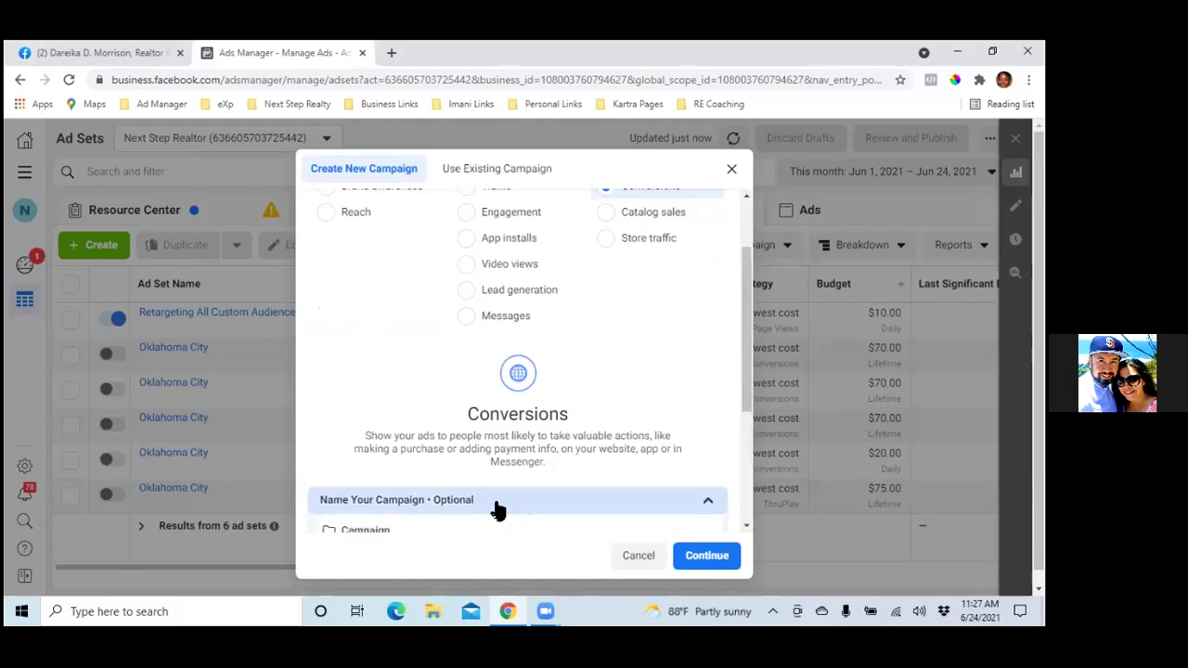
# - Name the campaign "When Will This Crazy Sellers Market End (conversions)"
pyautogui.scroll(-2, 492, 505)
pyautogui.click(462, 415)
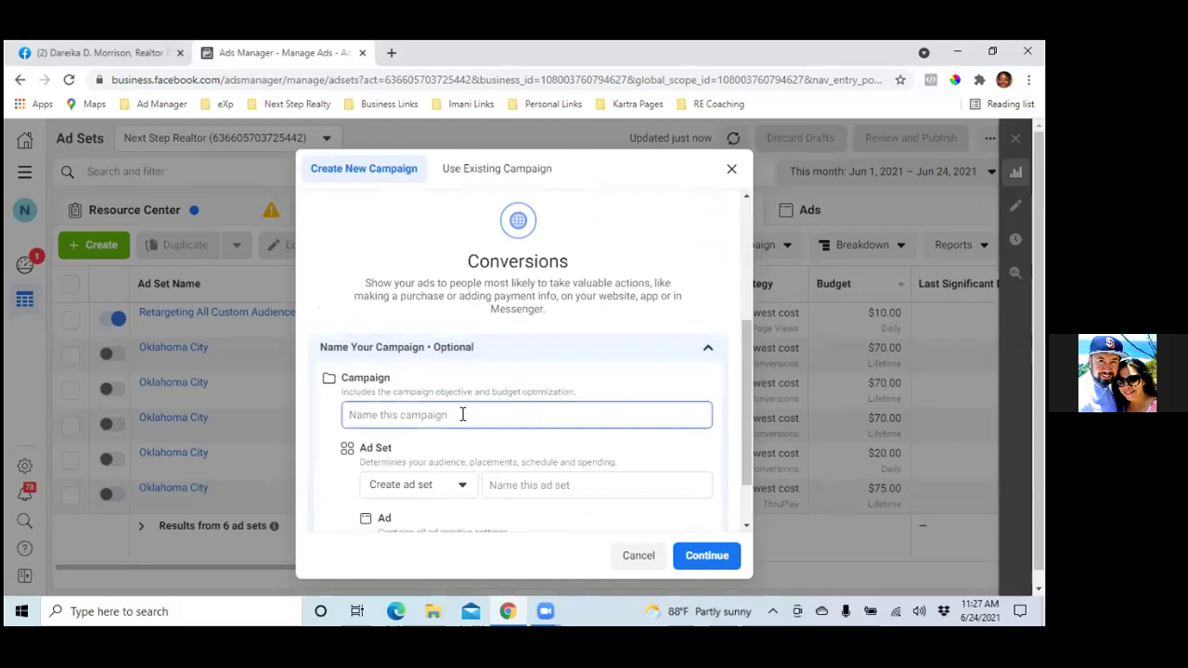
pyautogui.write('Re')
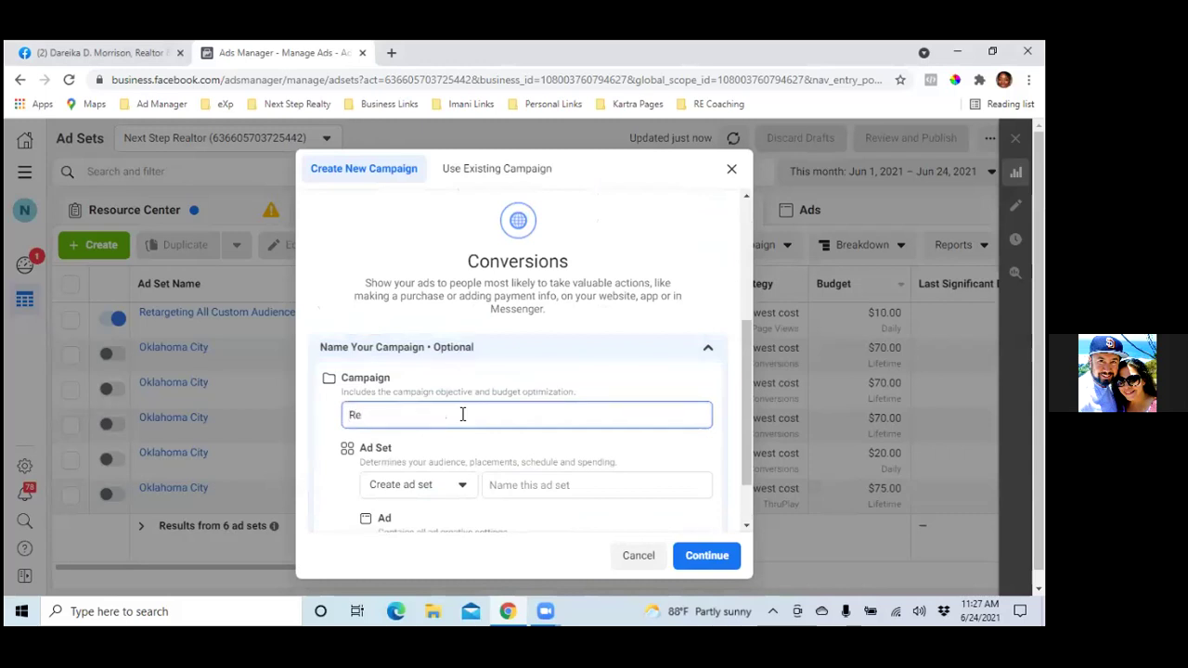
pyautogui.press('BackSpace')
pyautogui.press('BackSpace')
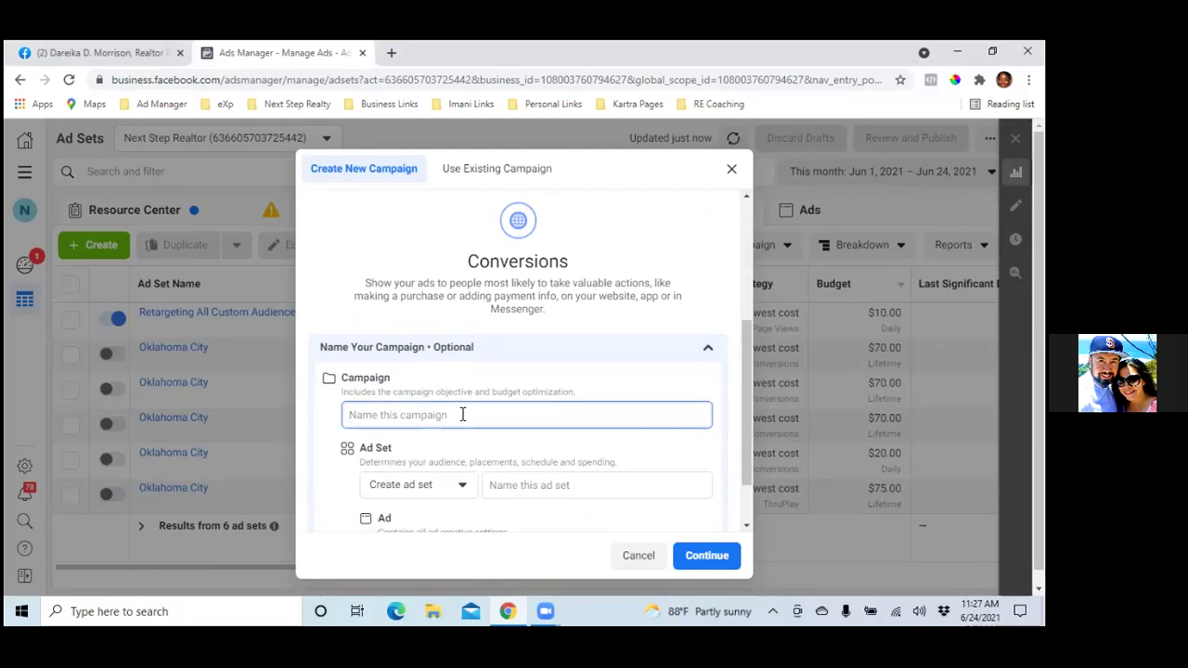
pyautogui.write('S')
pyautogui.press('BackSpace')
pyautogui.write('When Will This Crazy Sellers Market End (conversions)')
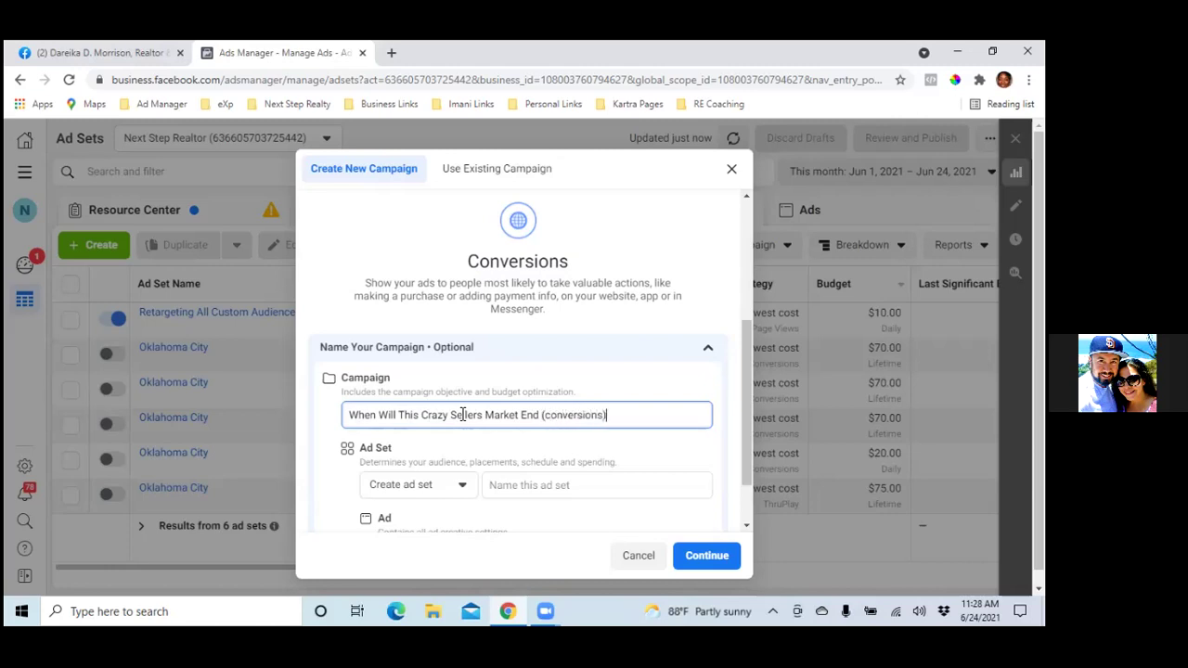
# - Name the new ad set "Retargeting Title List"
pyautogui.scroll(-1, 464, 417)
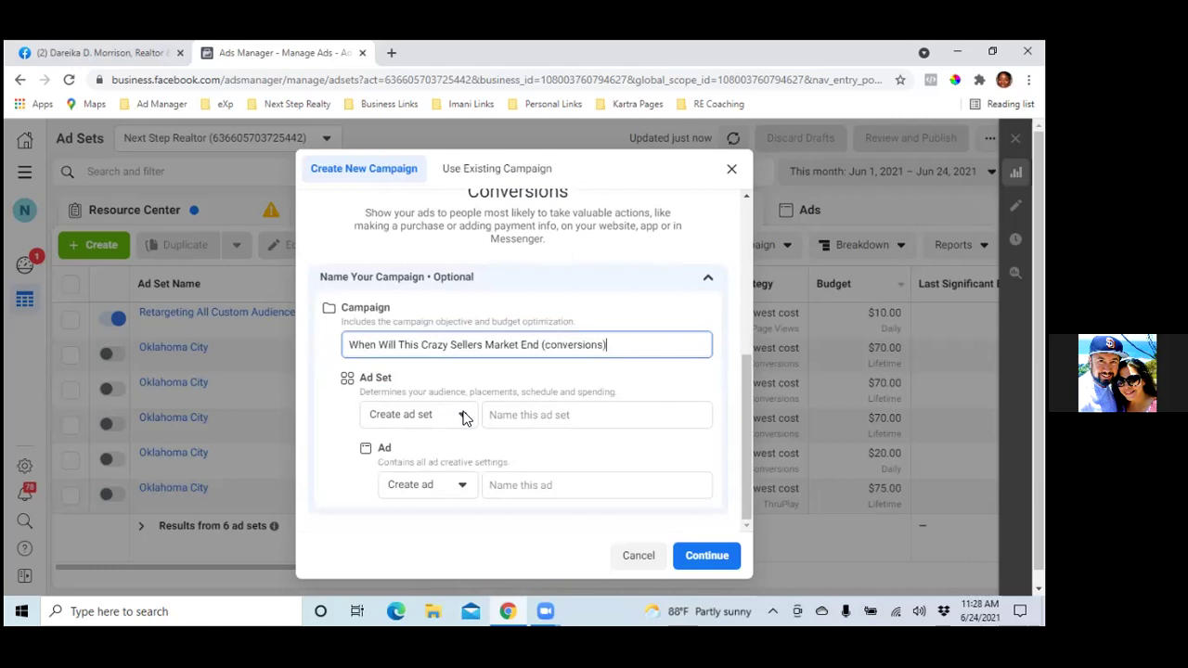
pyautogui.click(527, 415)
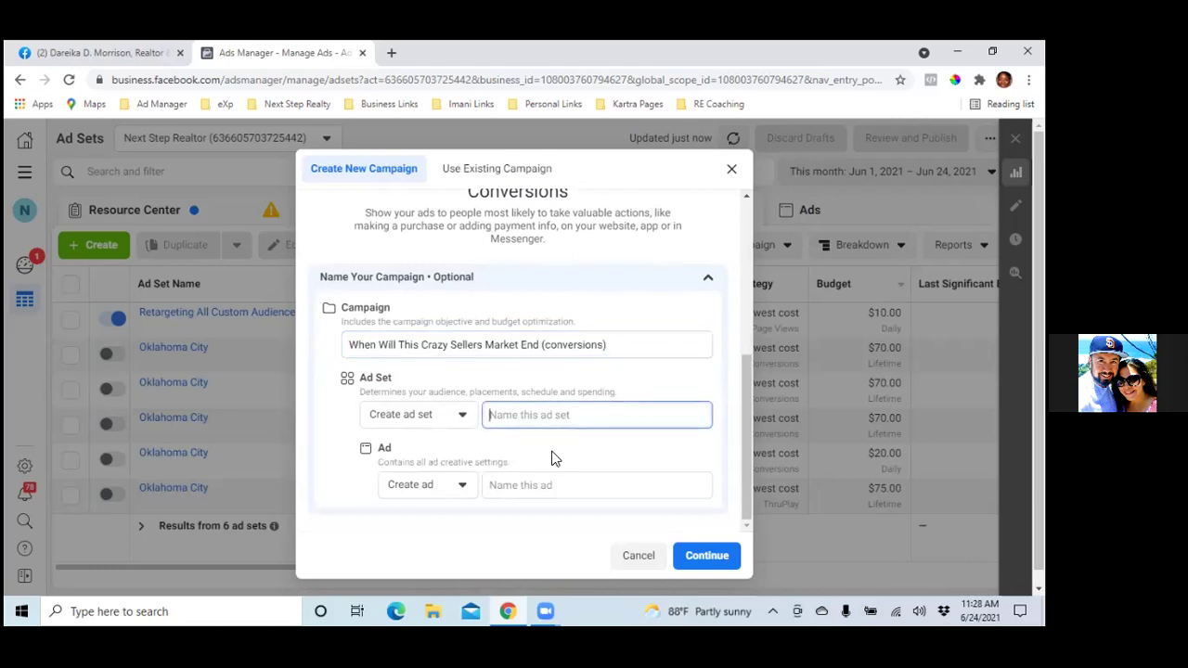
pyautogui.write('Retargeting')
pyautogui.write('Purch')
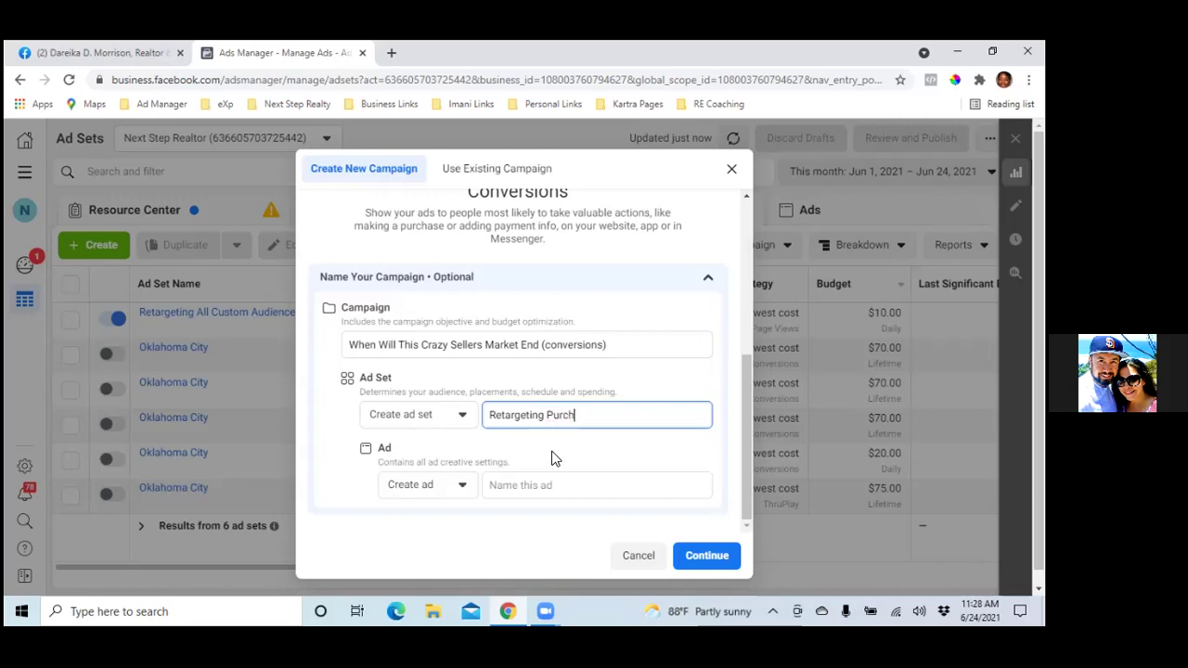
pyautogui.write('ased in Last')
pyautogui.press('BackSpace')
pyautogui.press('BackSpace')
pyautogui.press('BackSpace')
pyautogui.press('BackSpace')
pyautogui.press('BackSpace')
pyautogui.press('BackSpace')
pyautogui.press('BackSpace')
pyautogui.press('BackSpace')
pyautogui.press('BackSpace')
pyautogui.press('BackSpace')
pyautogui.press('BackSpace')
pyautogui.press('BackSpace')
pyautogui.press('BackSpace')
pyautogui.press('BackSpace')
pyautogui.press('BackSpace')
pyautogui.press('BackSpace')
pyautogui.press('BackSpace')
pyautogui.write('Title Com')
pyautogui.press('BackSpace')
pyautogui.press('BackSpace')
pyautogui.press('BackSpace')
pyautogui.write('List')
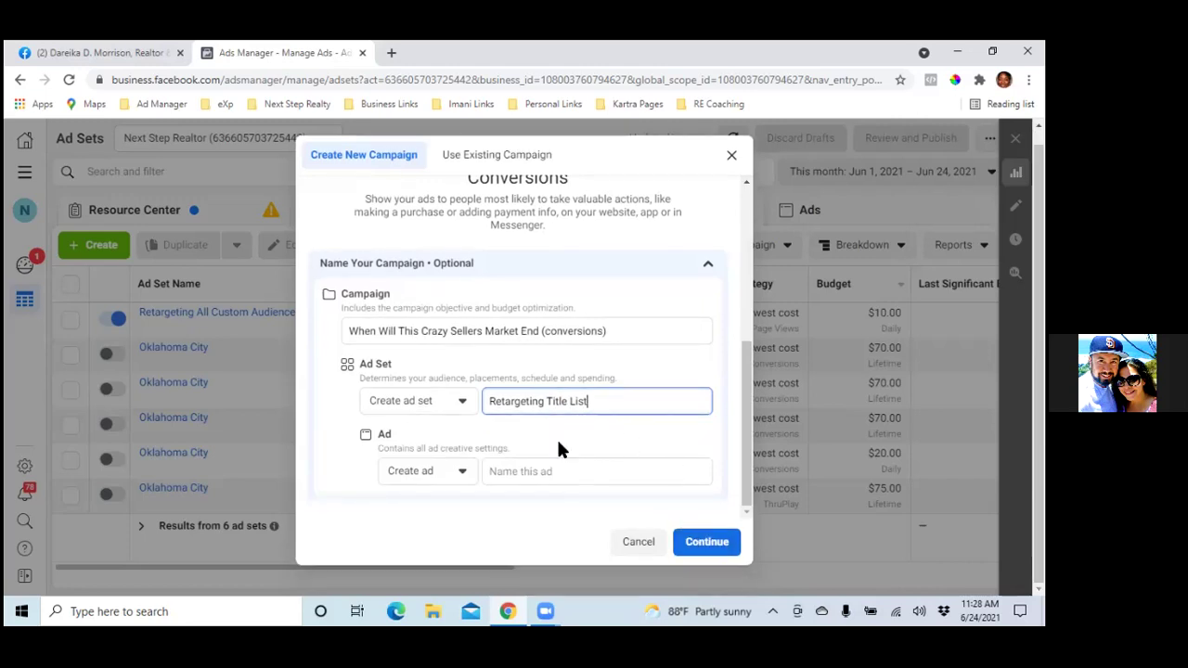
# - Name the new ad "When Will This Crazy Sellers Market End (video)" and continue to the campaign settings
pyautogui.click(558, 471)
pyautogui.write('When Will')
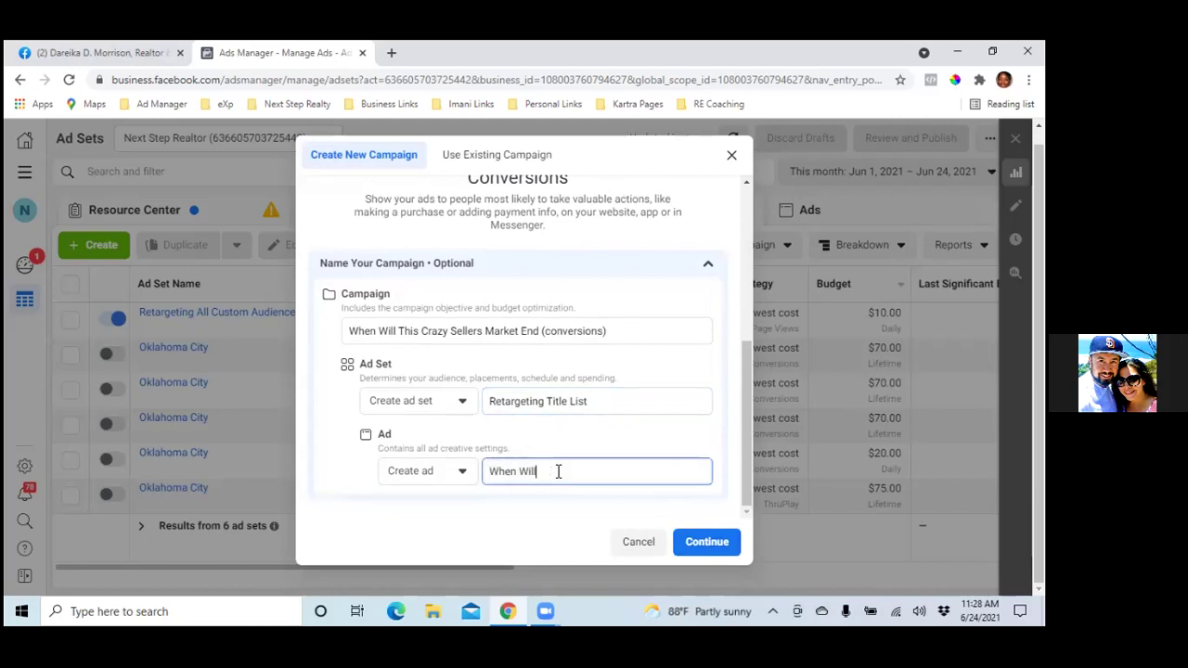
pyautogui.write(' This Crazy Se')
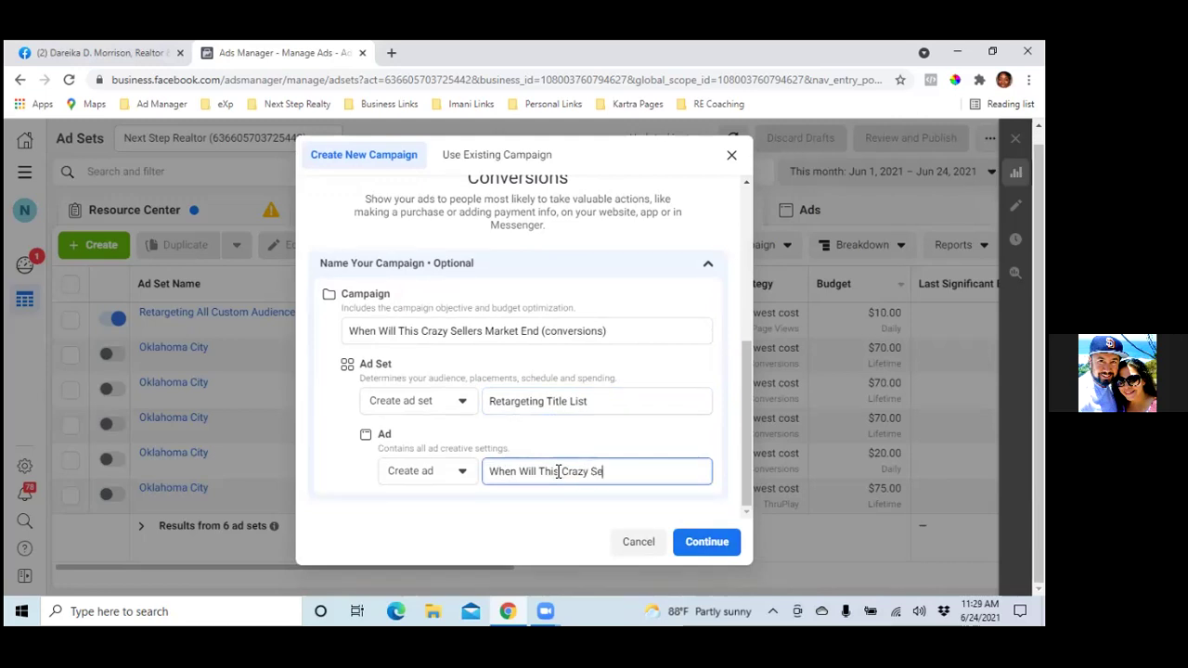
pyautogui.write('llers Market End (')
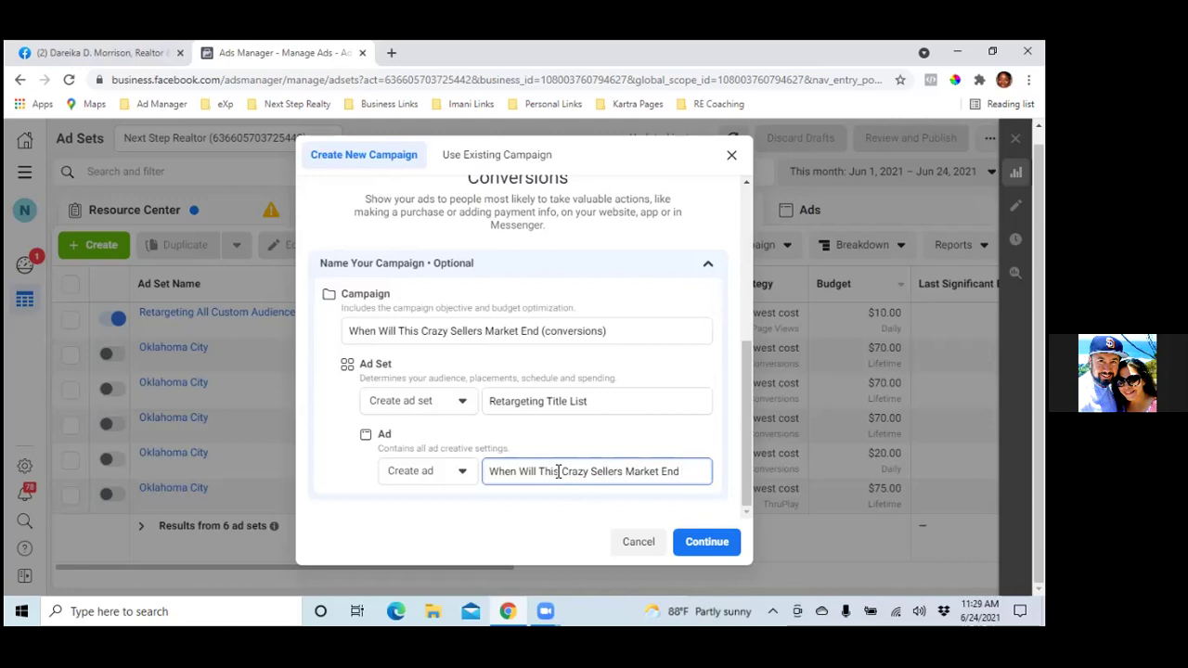
pyautogui.write('(video)')
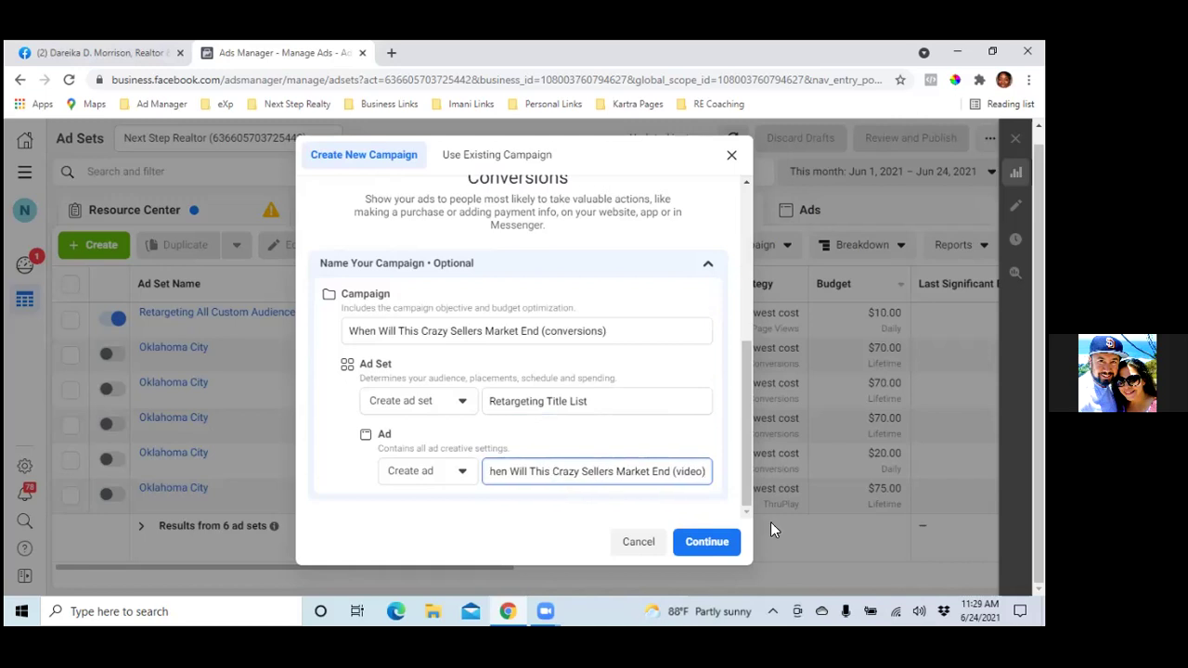
pyautogui.click(703, 534)
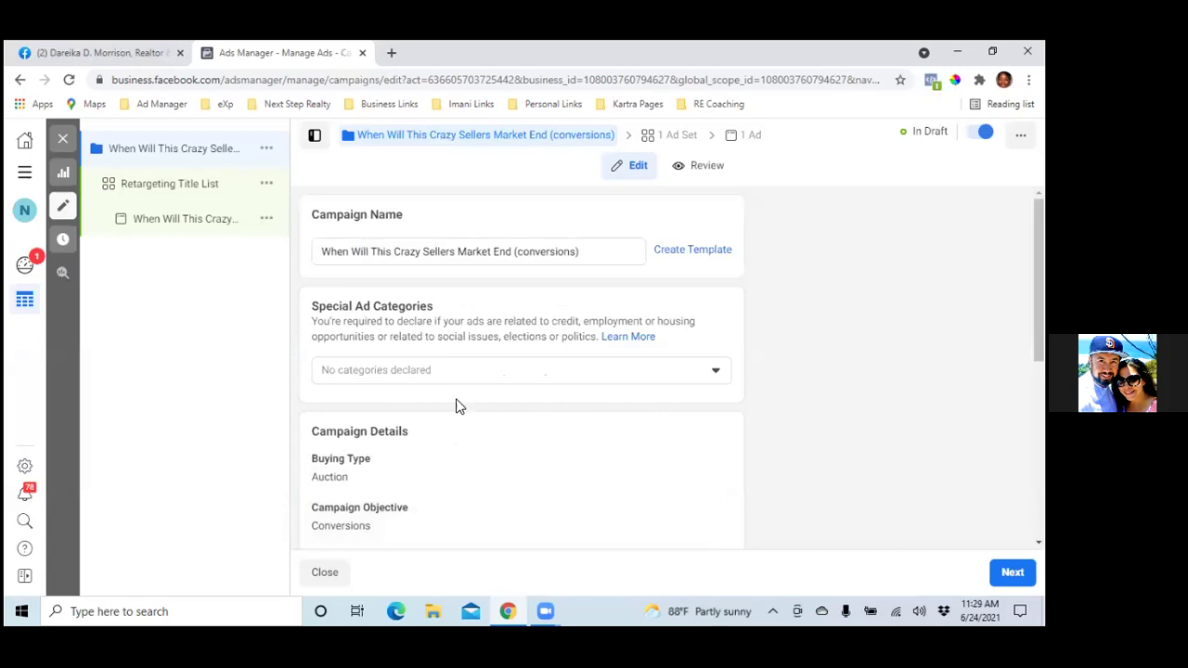
# - Declare Housing as the campaign's special ad category and proceed to the ad set settings
pyautogui.click(716, 372)
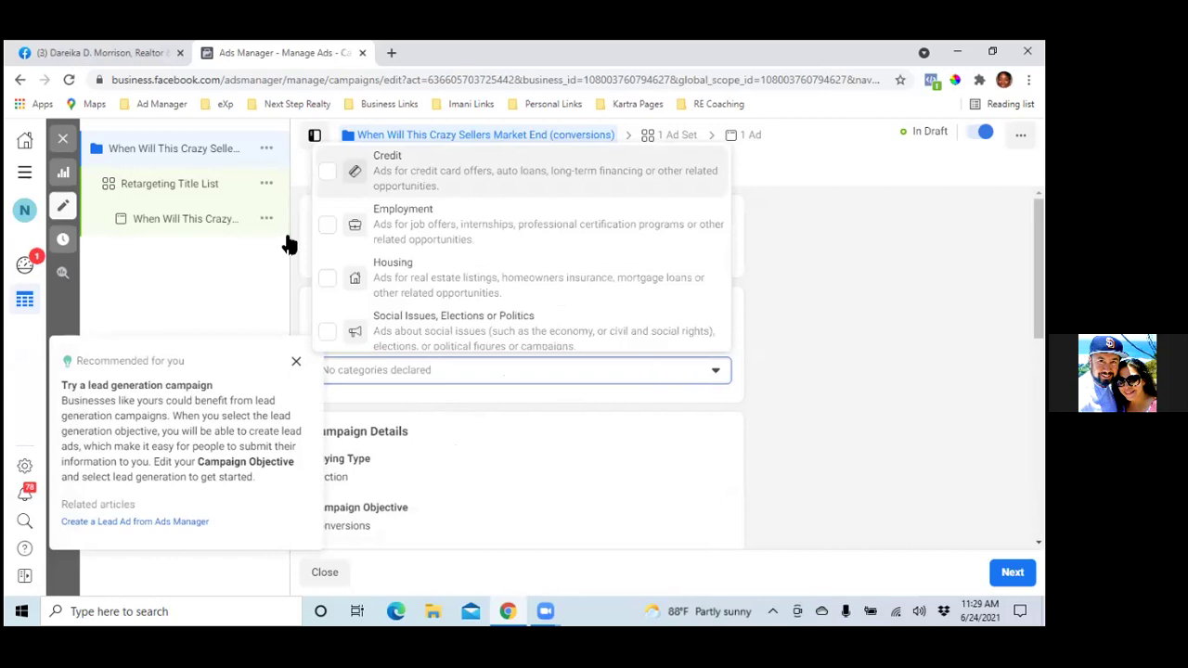
pyautogui.click(327, 280)
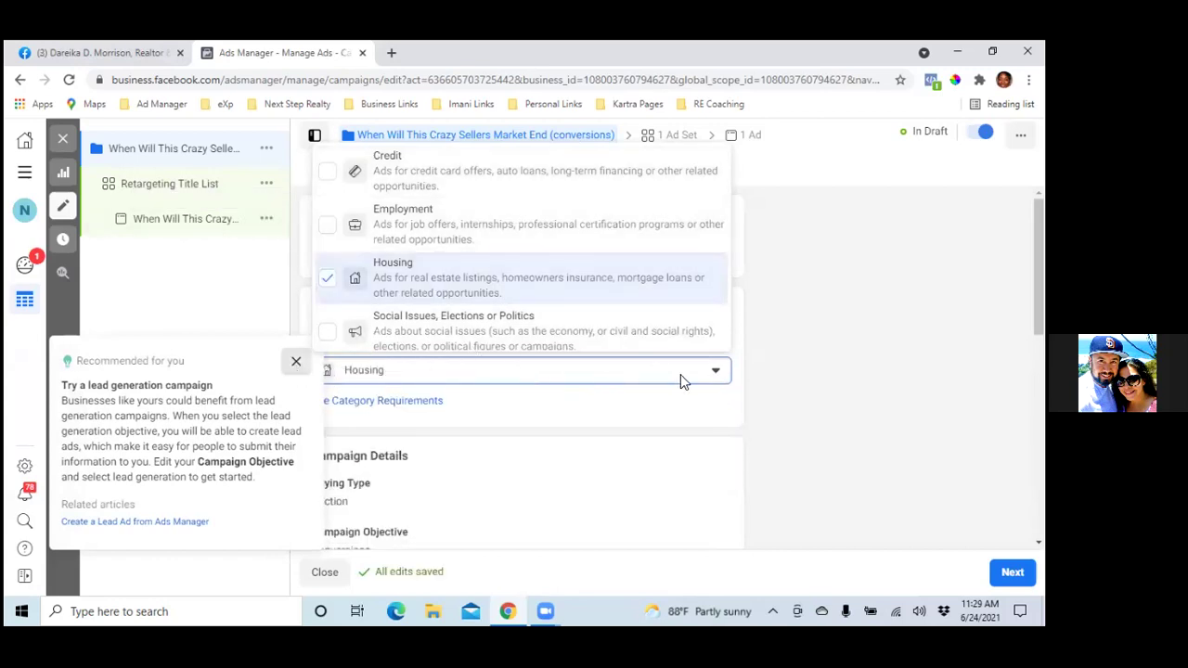
pyautogui.click(799, 388)
pyautogui.scroll(-3, 831, 391)
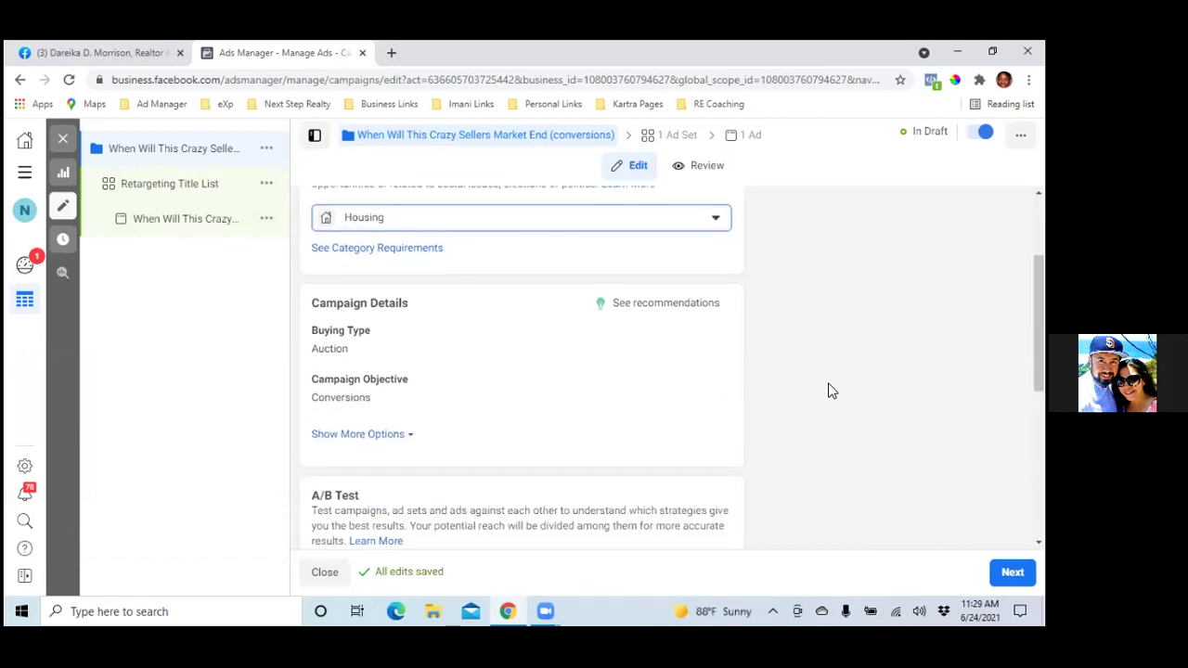
pyautogui.scroll(-3, 831, 391)
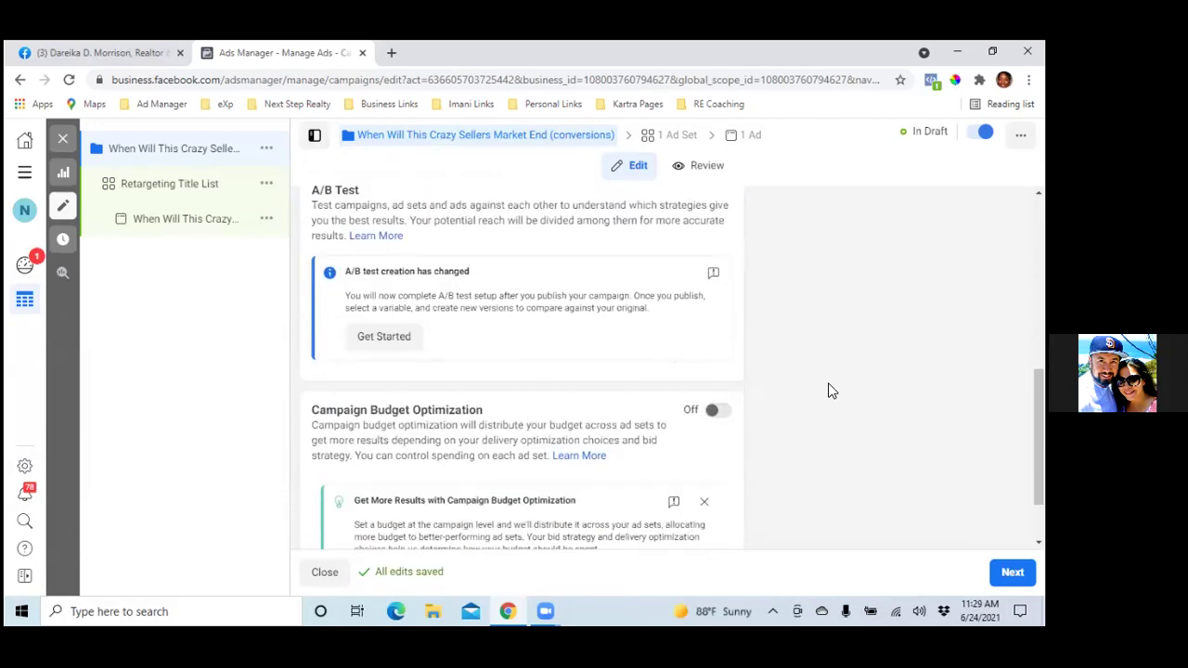
pyautogui.scroll(-1, 832, 391)
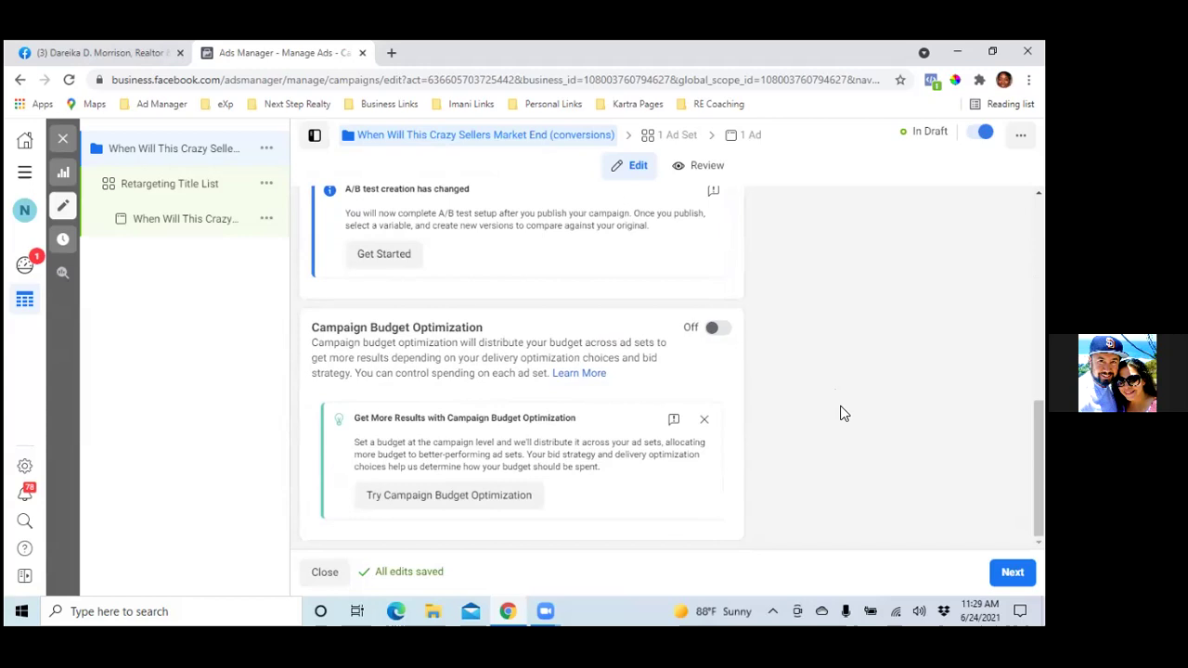
pyautogui.click(1012, 572)
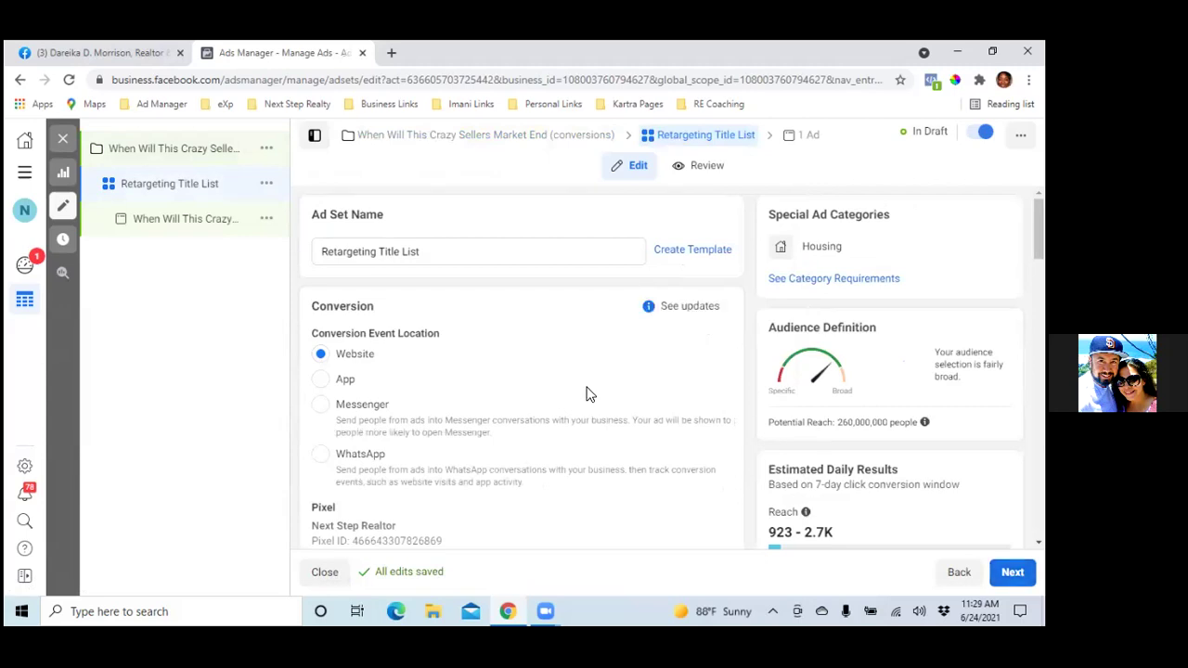
# - Set FSBO Leads as the ad set's conversion event and dismiss the notice beneath it
pyautogui.scroll(-3, 586, 394)
pyautogui.scroll(-2, 586, 394)
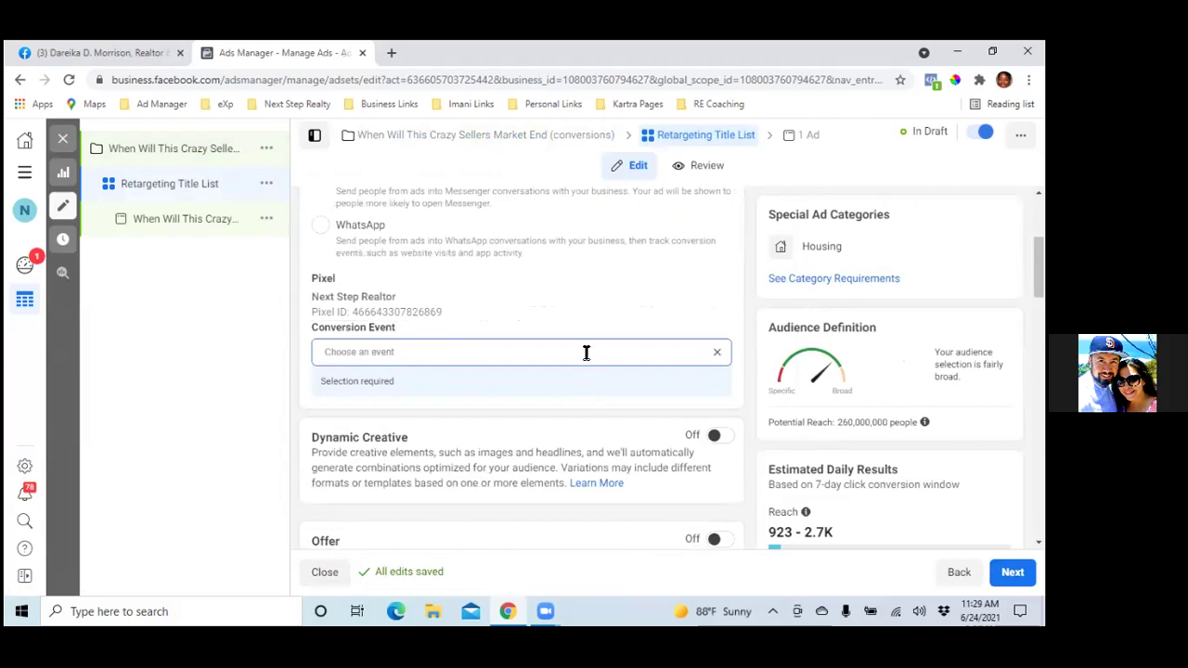
pyautogui.click(585, 352)
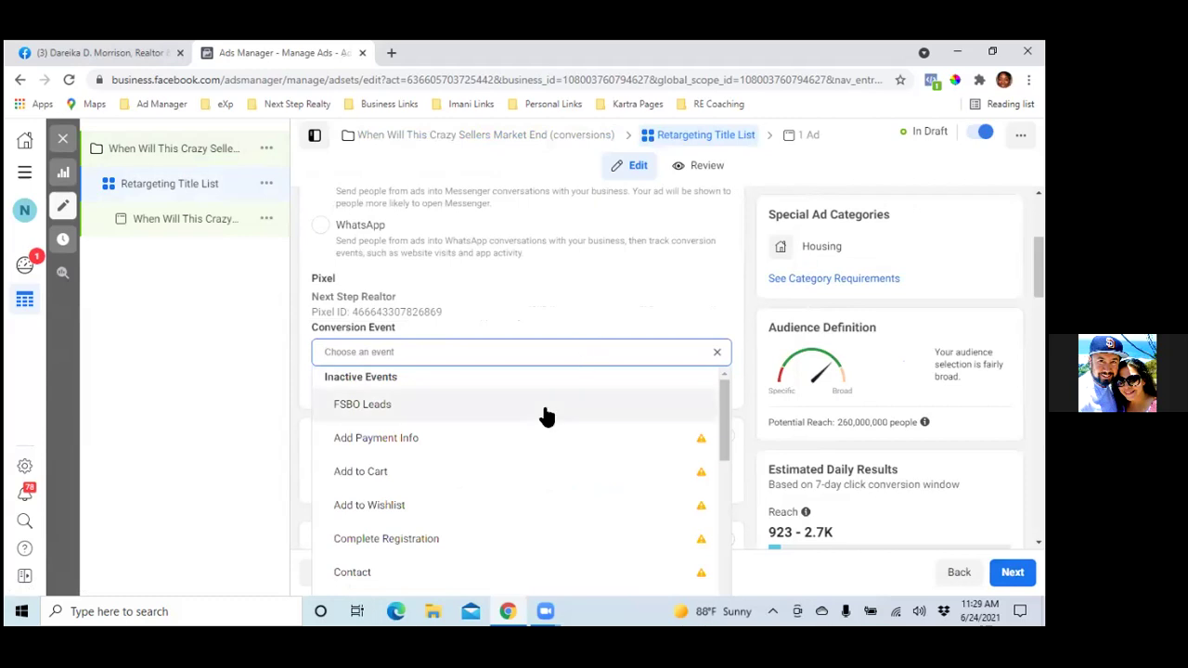
pyautogui.click(334, 409)
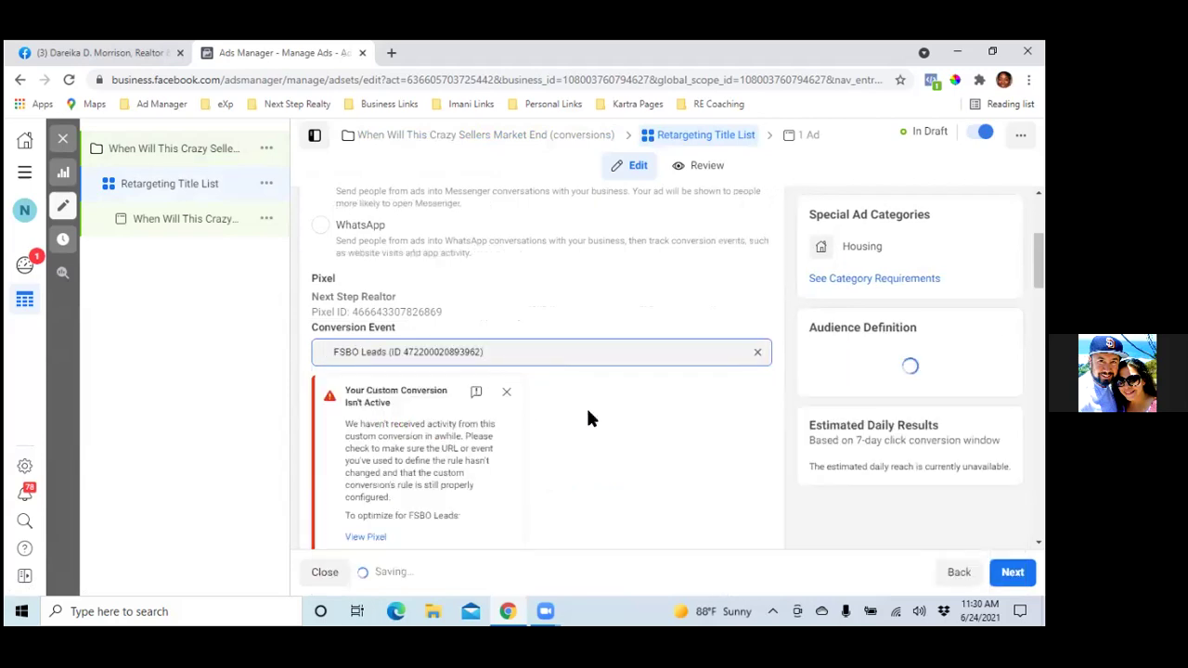
pyautogui.click(507, 394)
# - Set the ad set's daily budget to $10.00
pyautogui.scroll(-1, 543, 393)
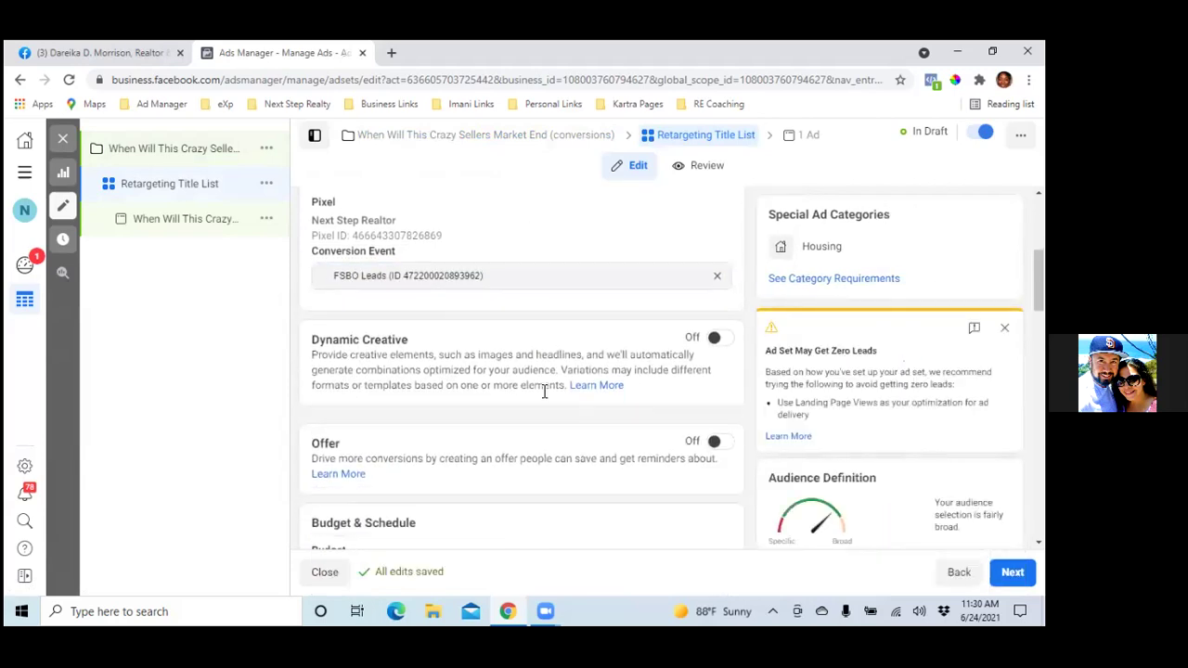
pyautogui.scroll(-2, 544, 391)
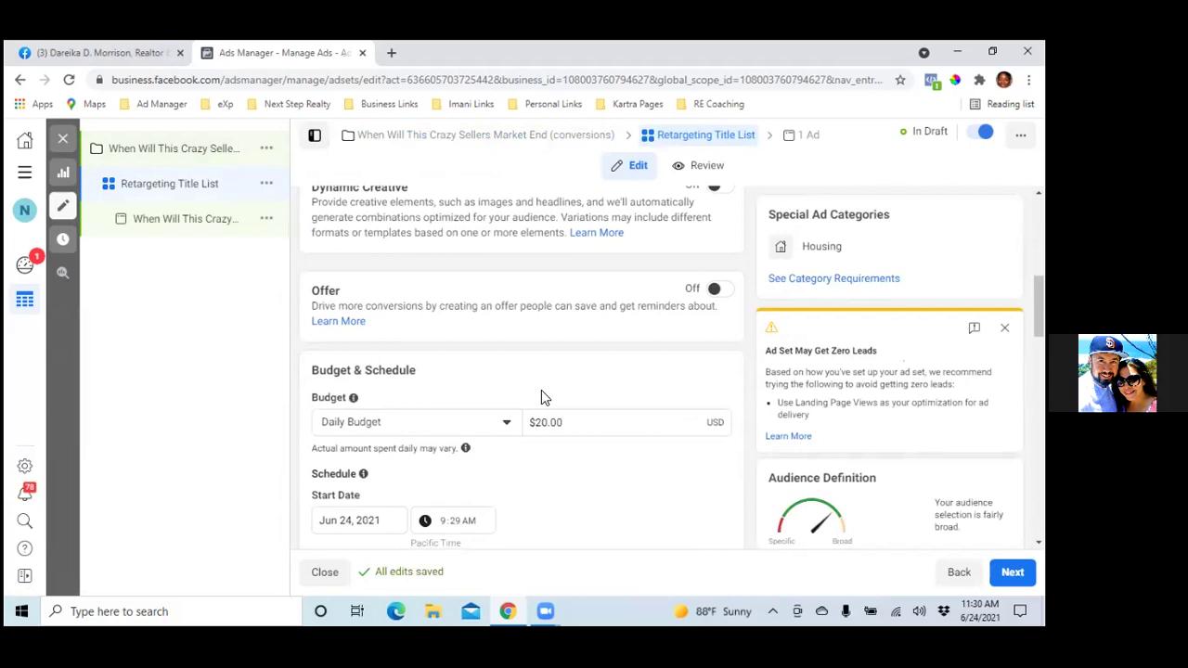
pyautogui.scroll(-1, 543, 392)
pyautogui.scroll(-1, 544, 398)
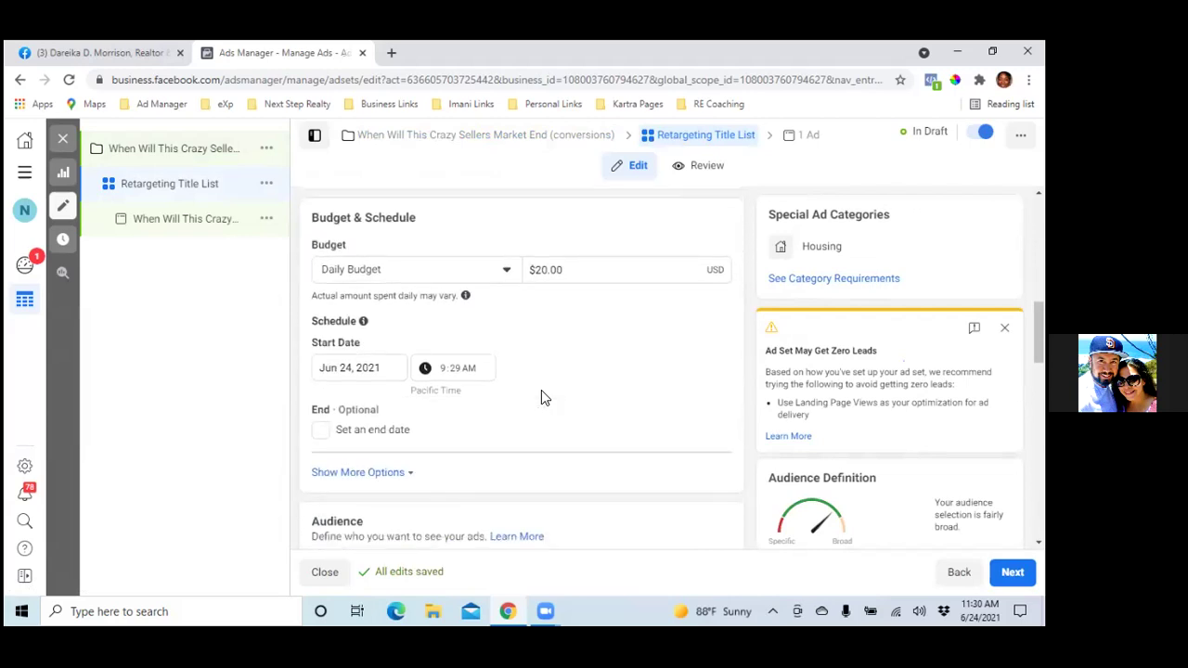
pyautogui.click(545, 269)
pyautogui.press('BackSpace')
pyautogui.write('1')
pyautogui.click(560, 319)
# - Schedule the ad set to start on June 29, 2021 at 4:00 AM
pyautogui.click(353, 368)
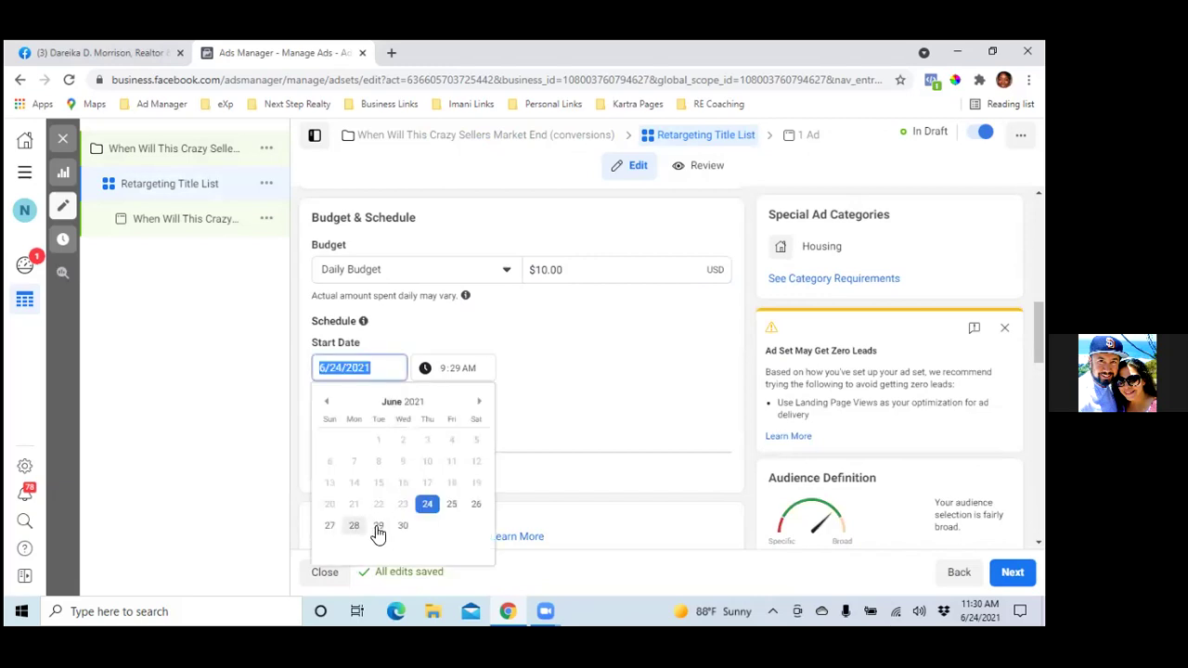
pyautogui.click(380, 526)
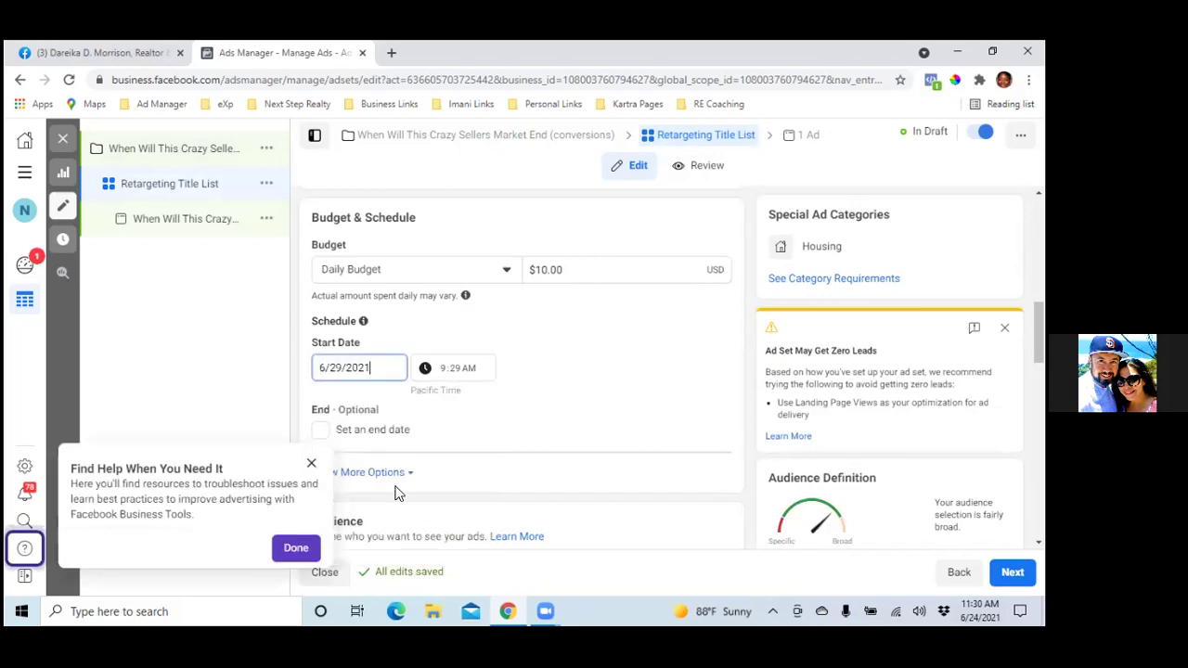
pyautogui.click(450, 368)
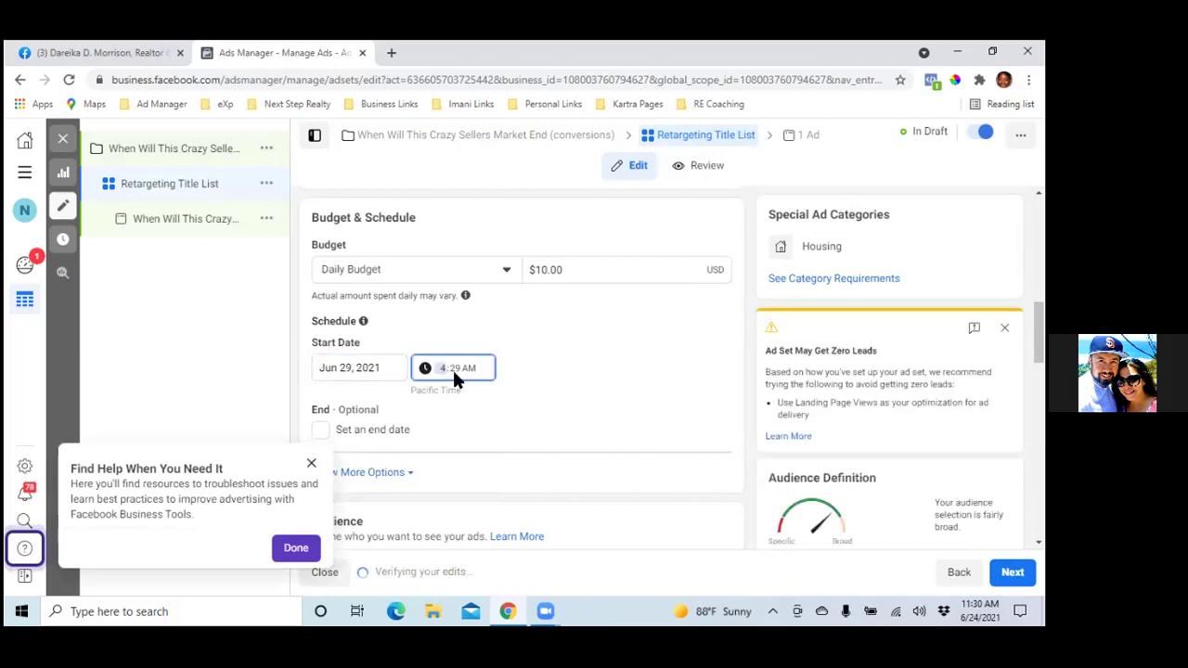
pyautogui.write('00')
# - Enable an end date for the ad set and set it to July 6, 2021
pyautogui.click(320, 434)
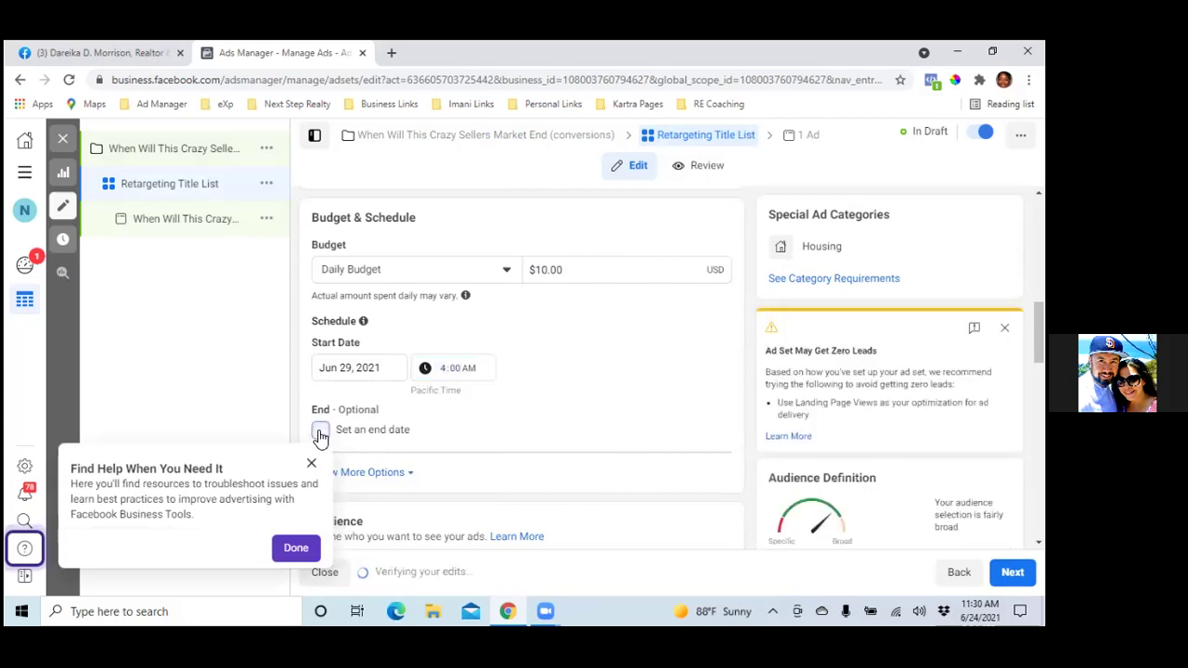
pyautogui.click(370, 464)
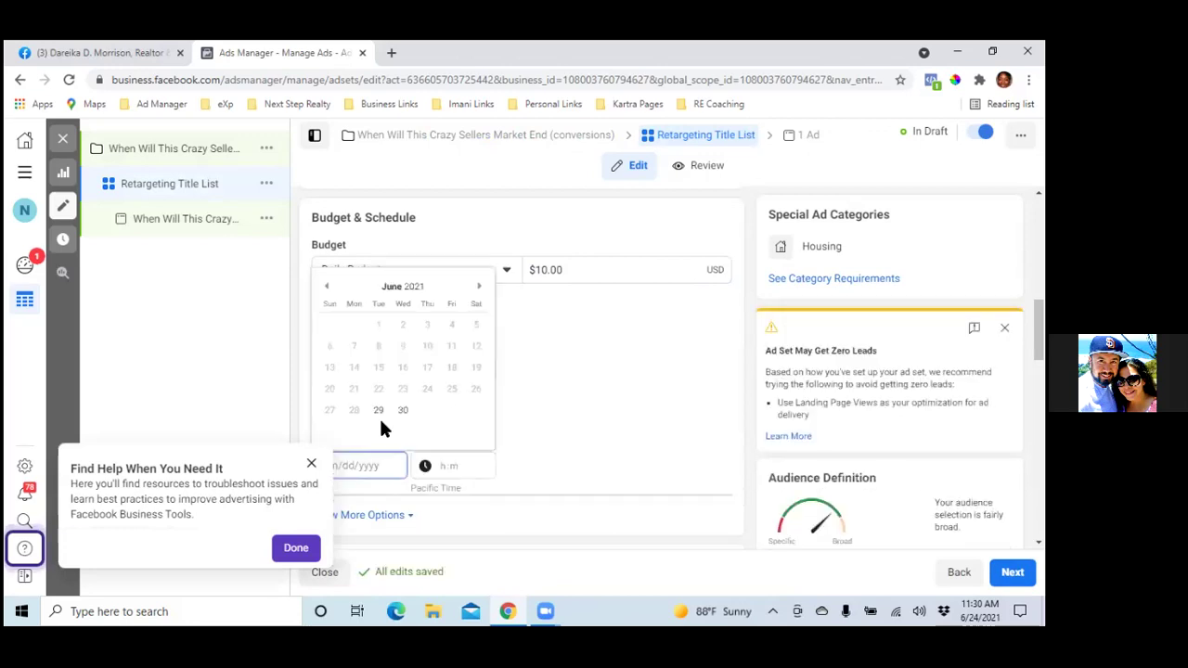
pyautogui.click(480, 290)
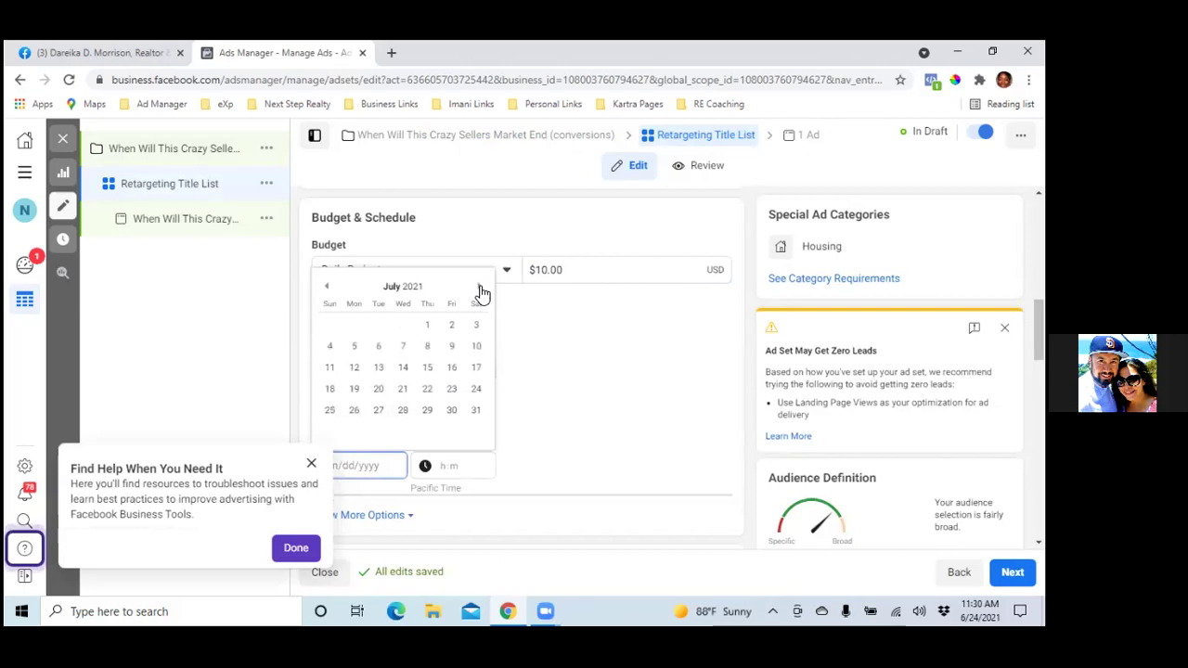
pyautogui.click(380, 350)
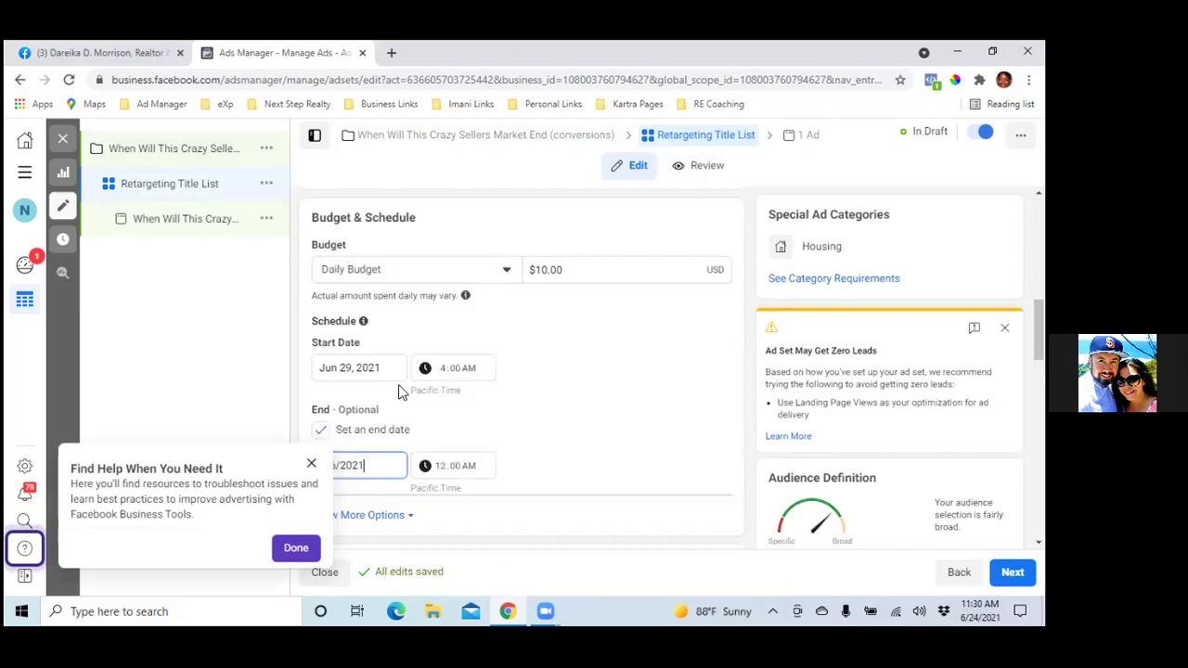
# - Set the ad set's end time to 4:00 AM and dismiss the help pop-up
pyautogui.scroll(-2, 453, 408)
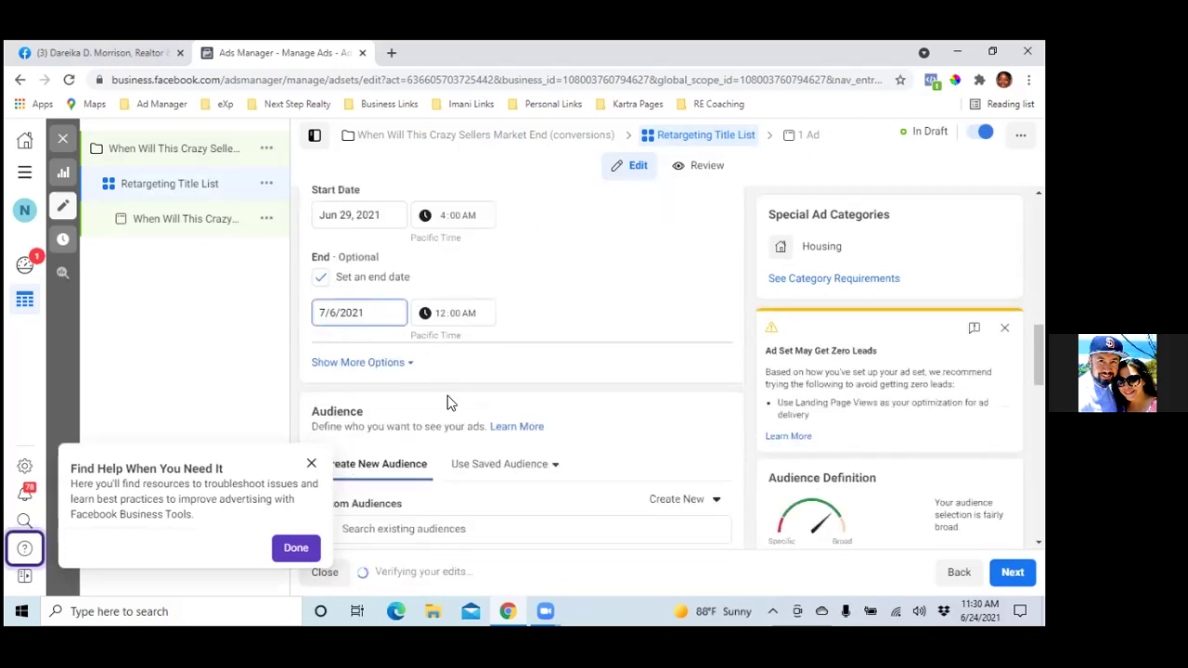
pyautogui.click(441, 316)
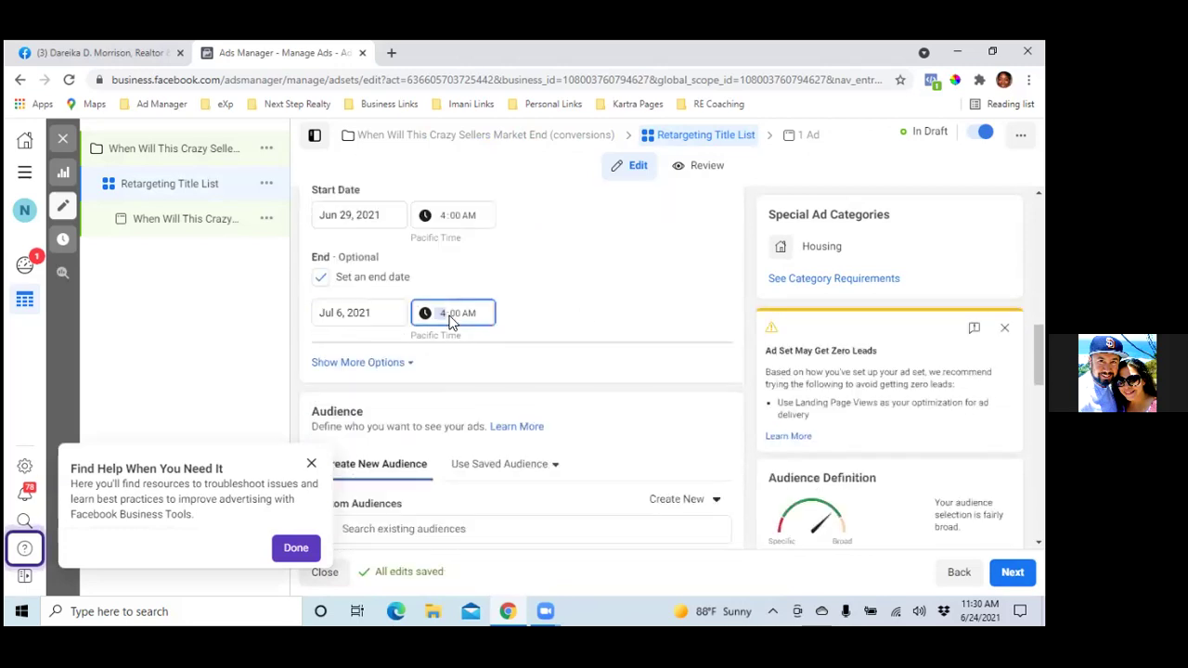
pyautogui.click(456, 388)
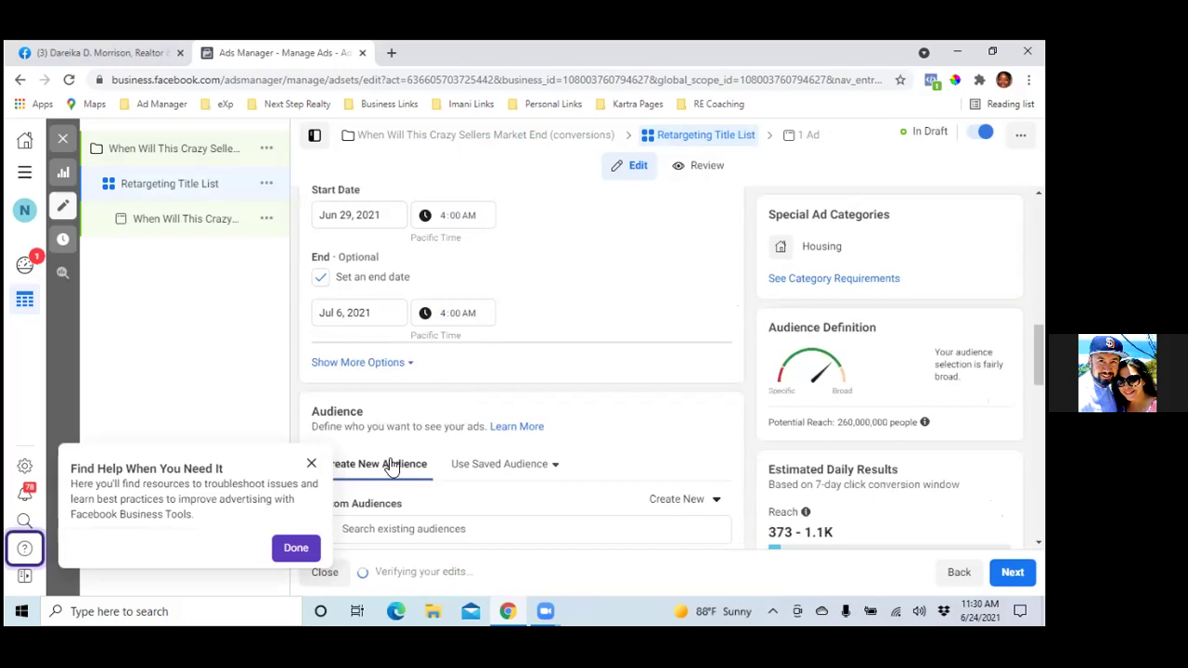
pyautogui.click(311, 462)
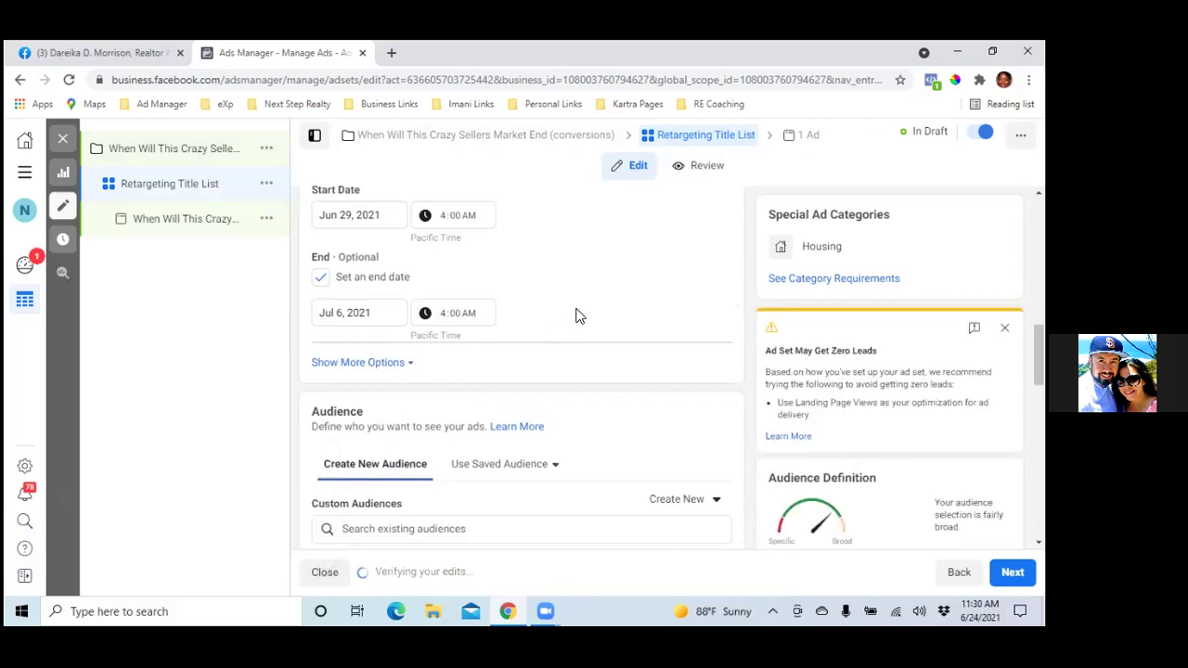
# - Include the FB CUSTOMER LIST SPREADSHEET.csv customer list as the ad set's custom audience
pyautogui.scroll(-1, 576, 317)
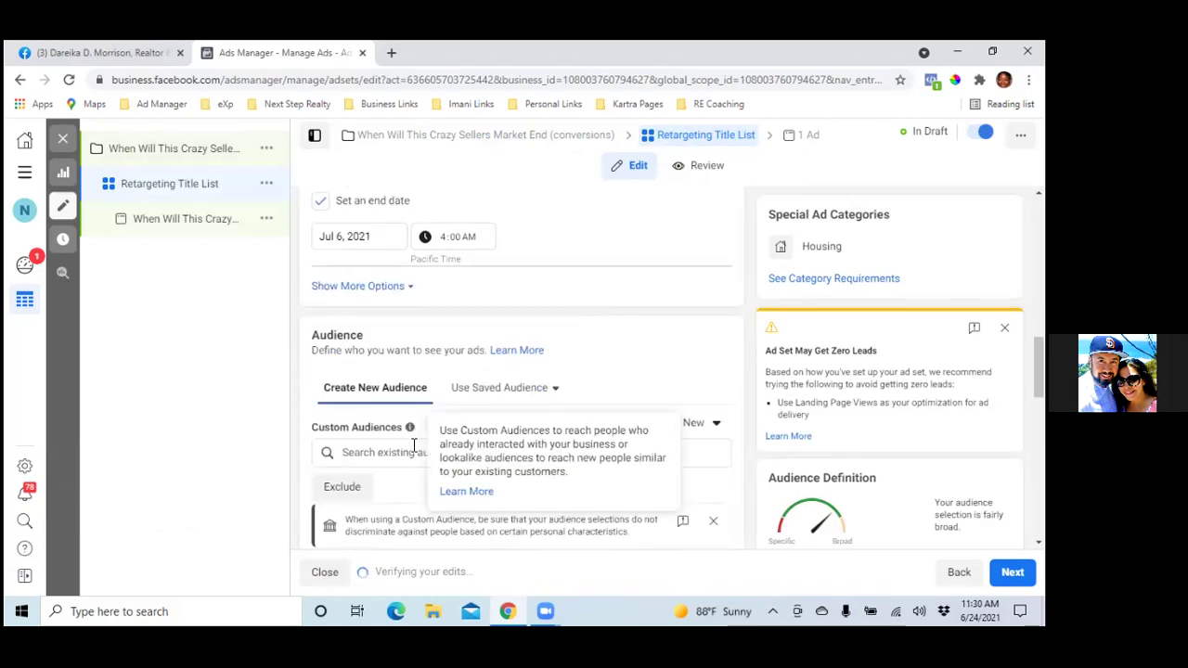
pyautogui.click(371, 451)
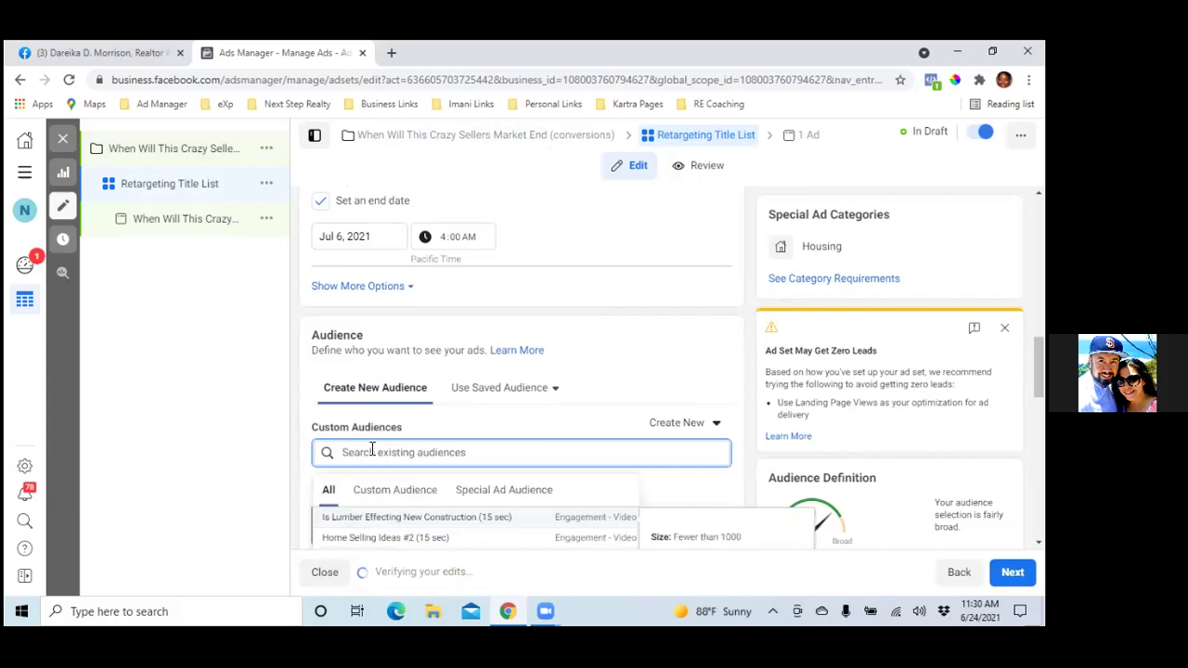
pyautogui.scroll(-2, 371, 451)
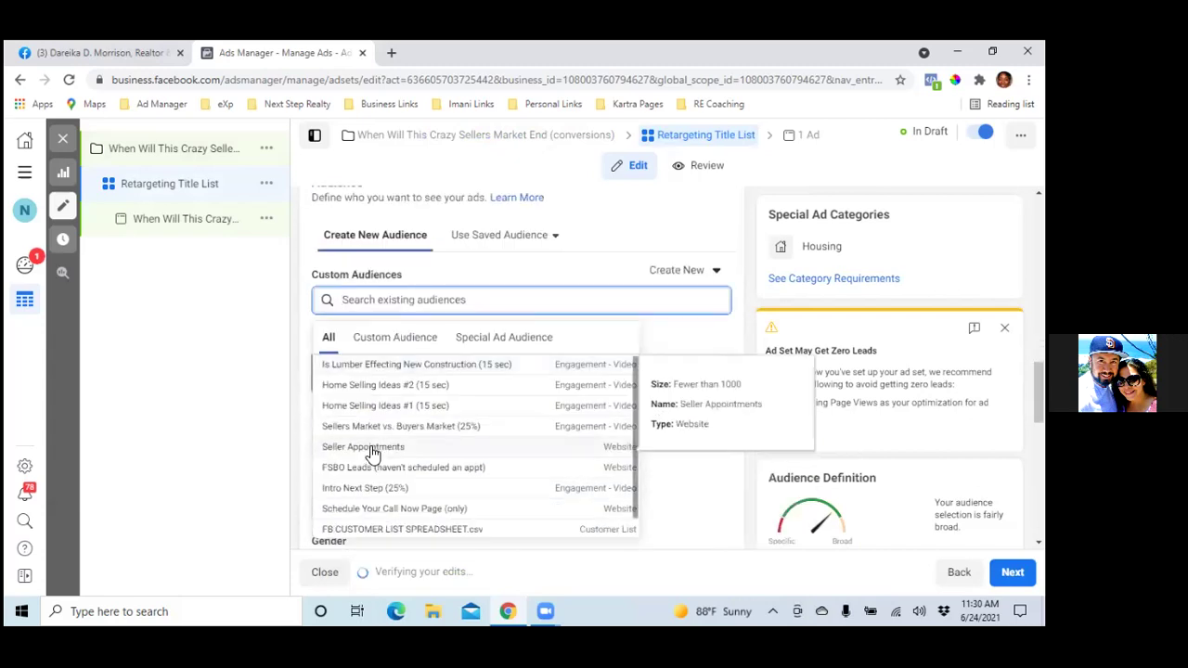
pyautogui.scroll(-1, 372, 453)
pyautogui.scroll(1, 372, 452)
pyautogui.scroll(-1, 373, 455)
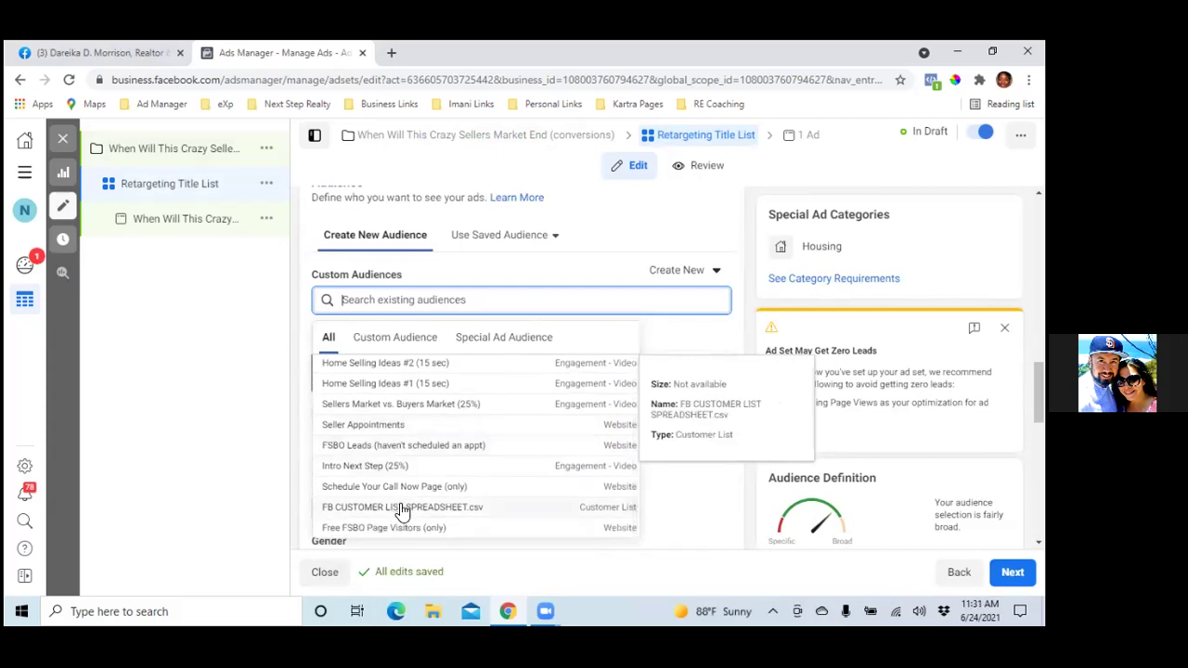
pyautogui.click(402, 511)
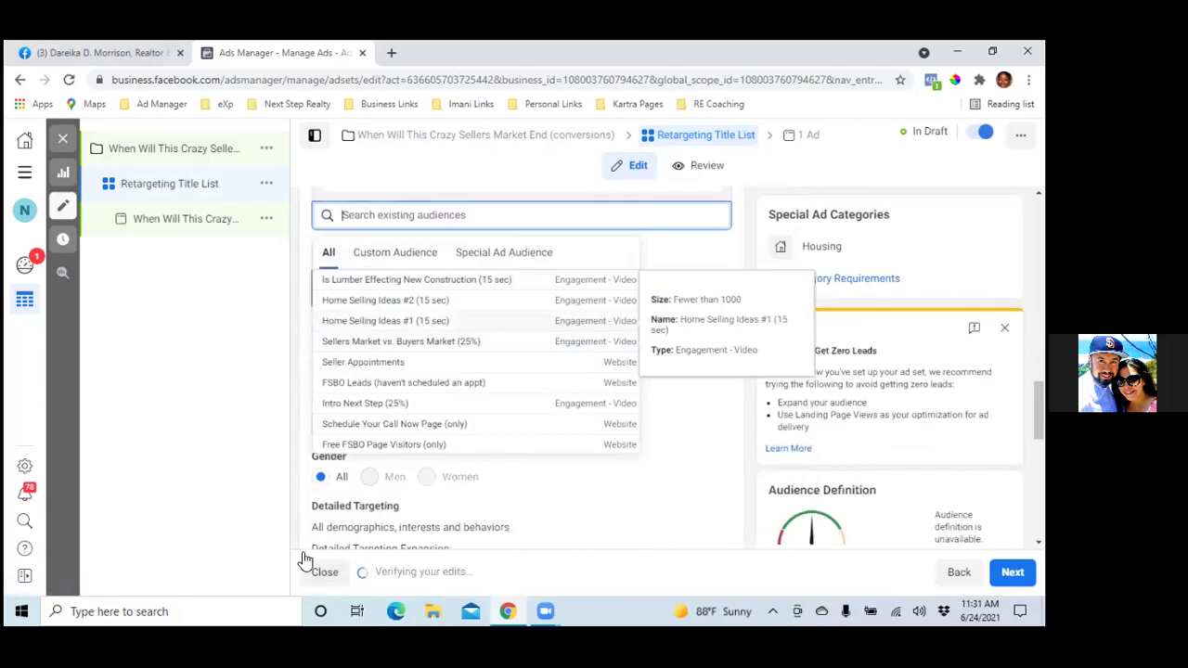
pyautogui.click(463, 264)
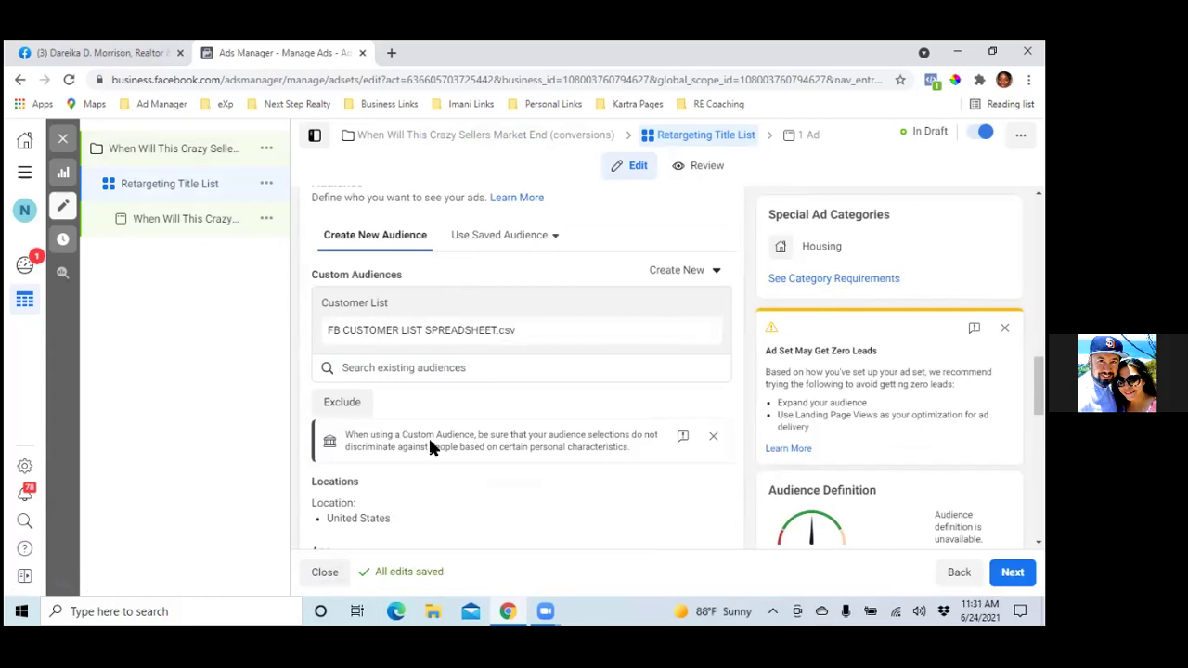
# - Exclude the FSBO Leads (haven't scheduled an appt) website audience from the ad set's custom audiences
pyautogui.scroll(-2, 430, 447)
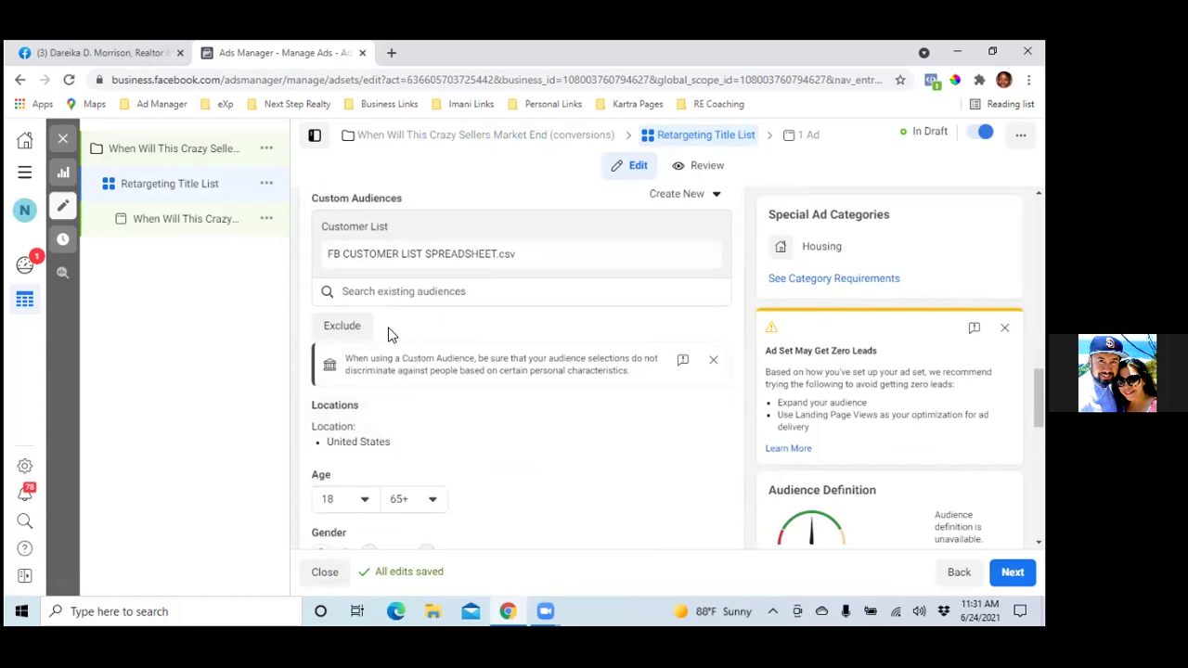
pyautogui.click(342, 328)
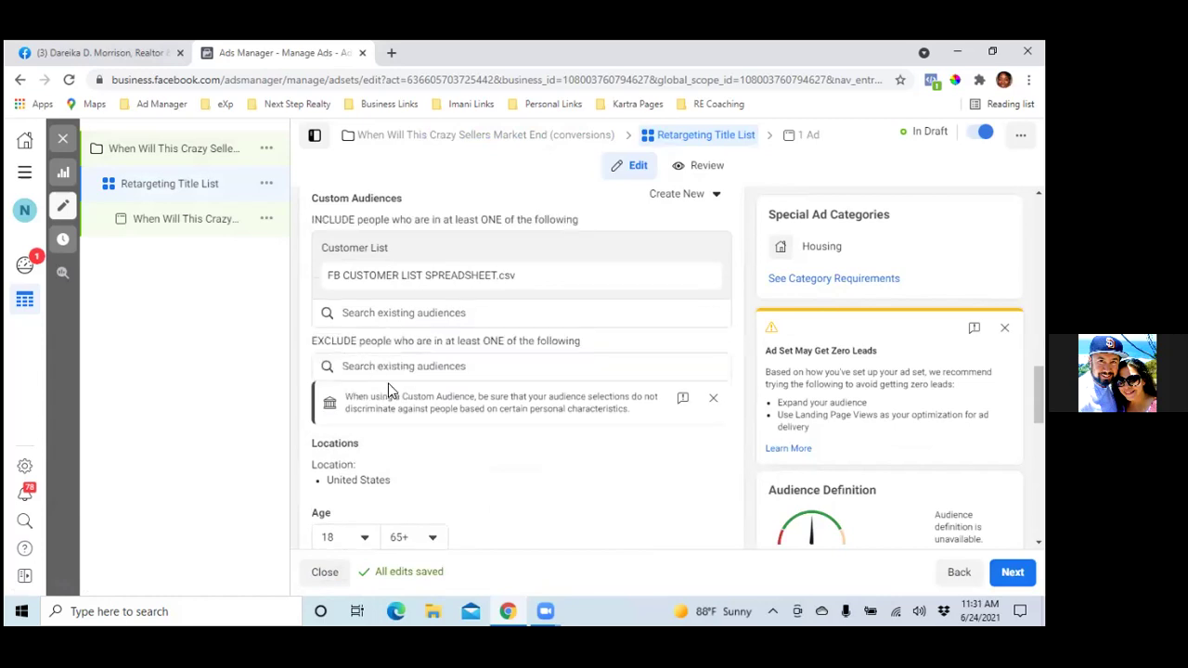
pyautogui.click(429, 367)
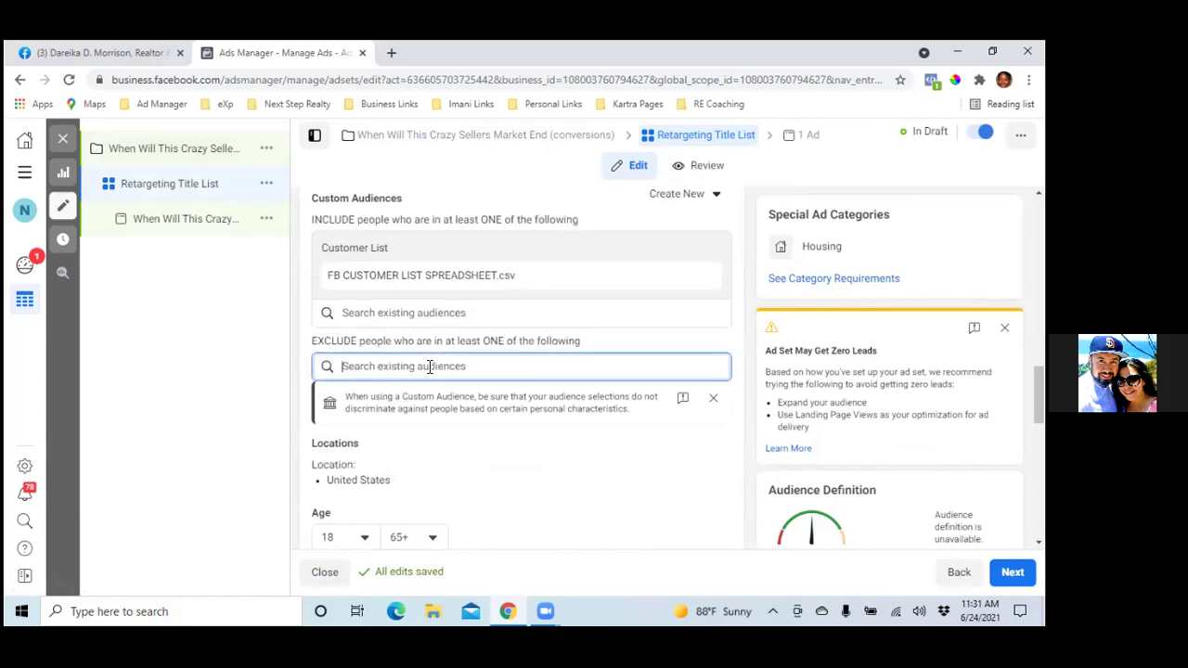
pyautogui.scroll(-1, 413, 496)
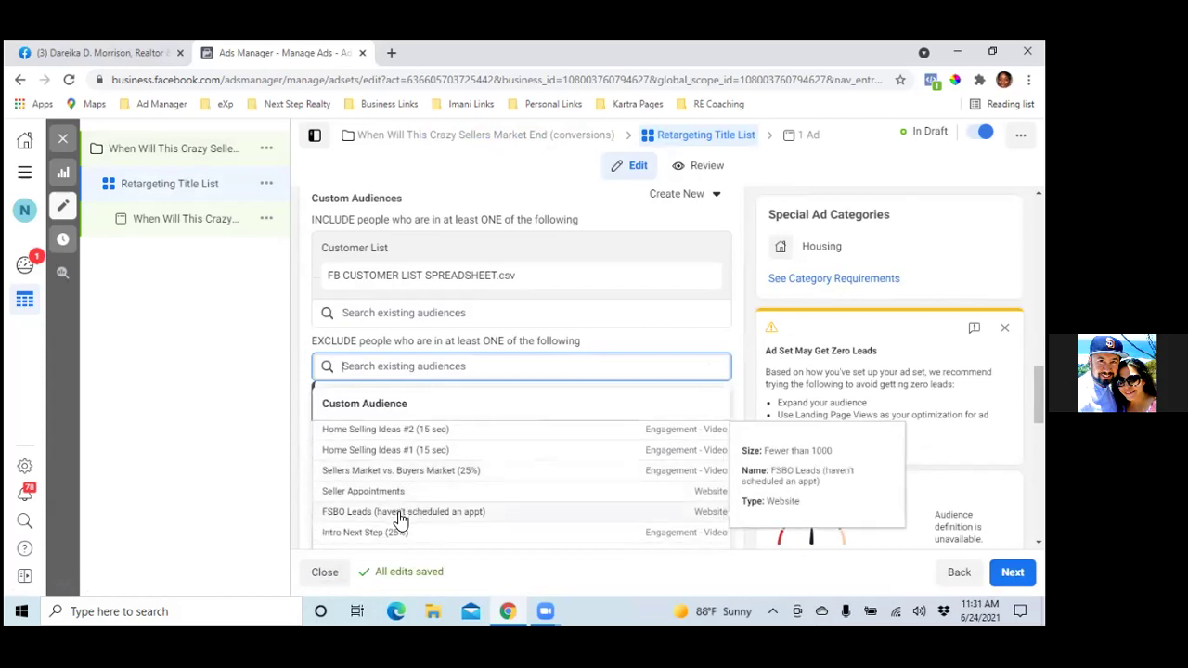
pyautogui.click(399, 516)
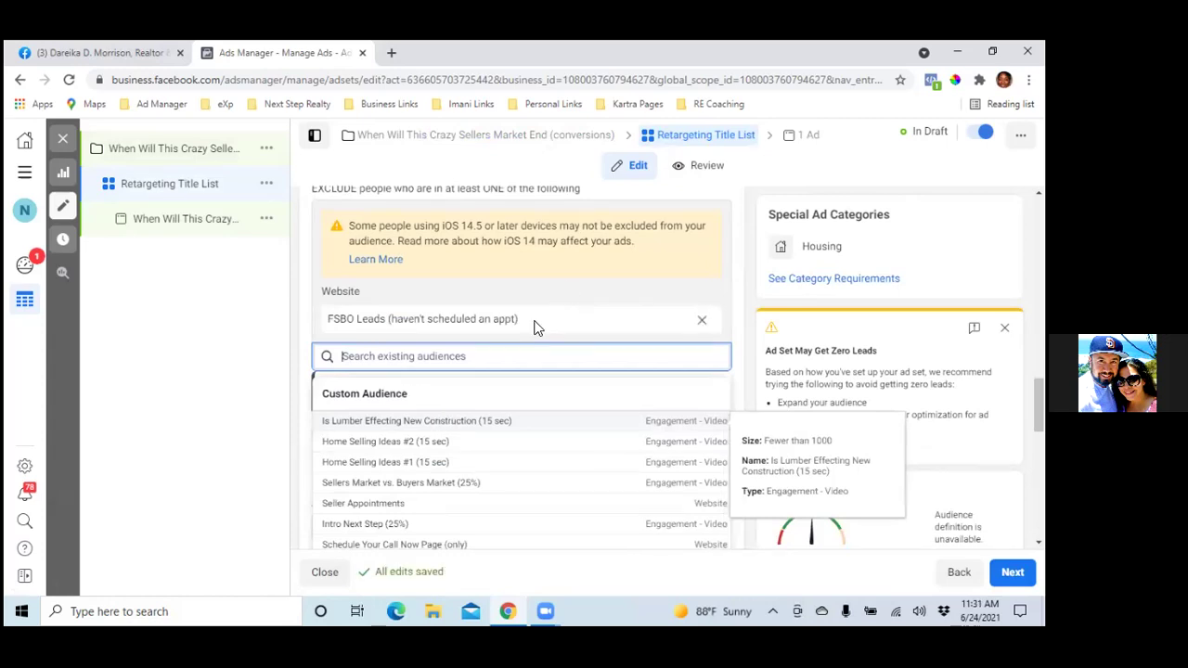
pyautogui.click(386, 332)
# - Set the audience's location targeting to People living in this location
pyautogui.scroll(-1, 399, 348)
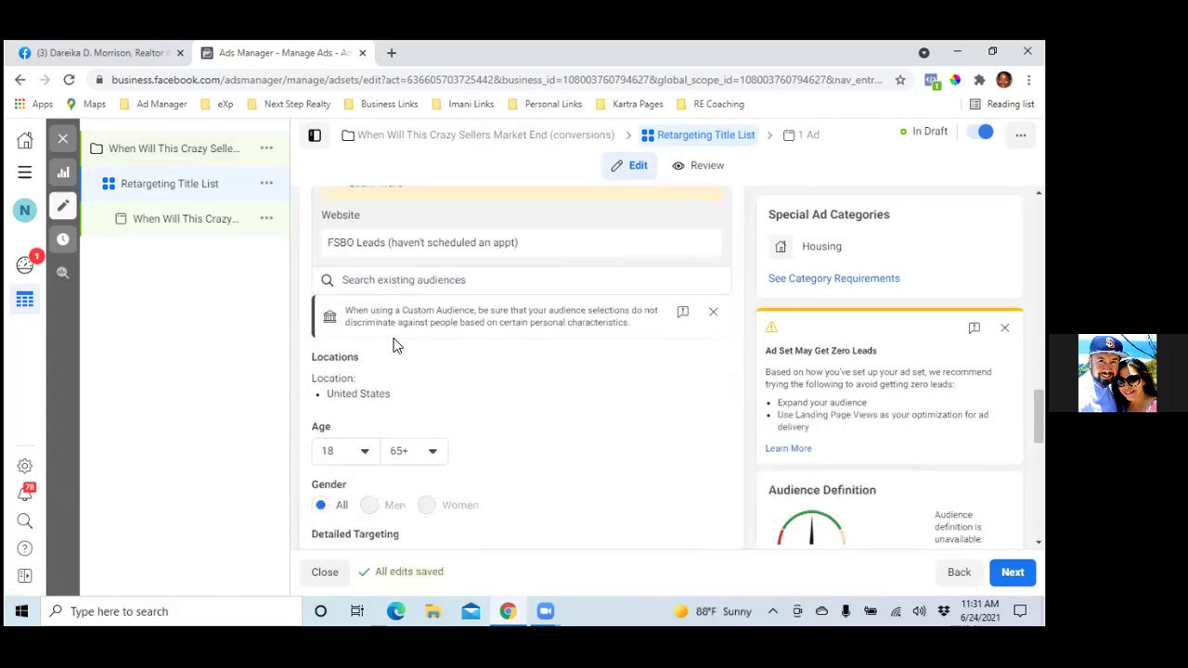
pyautogui.scroll(-1, 405, 358)
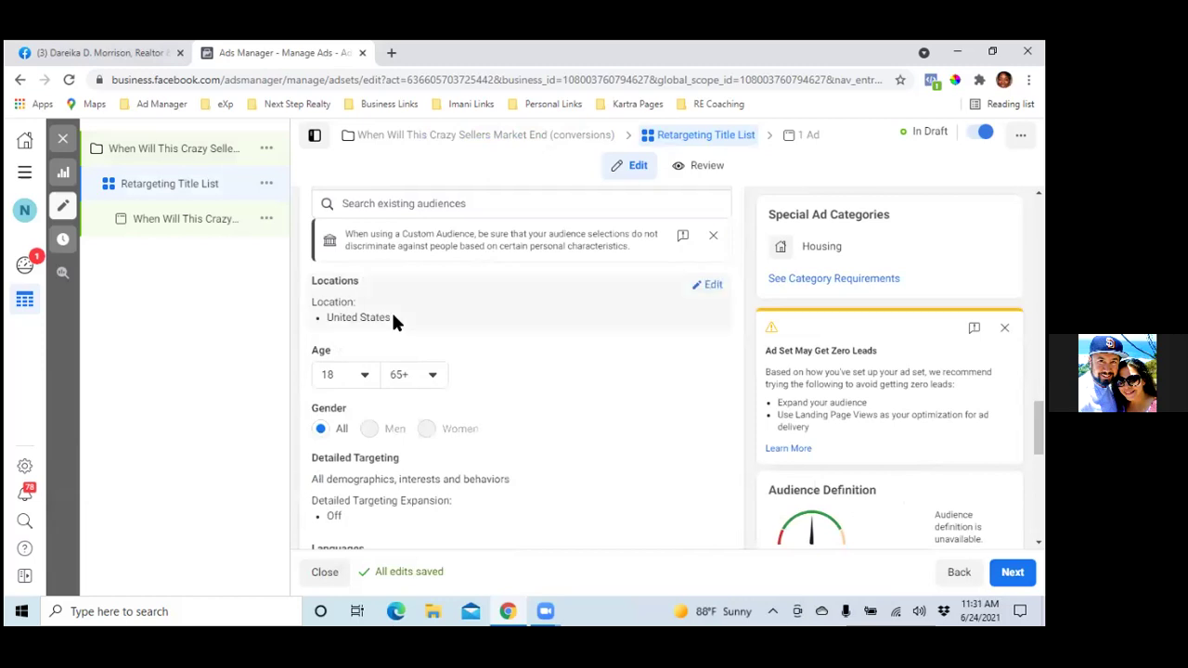
pyautogui.click(694, 297)
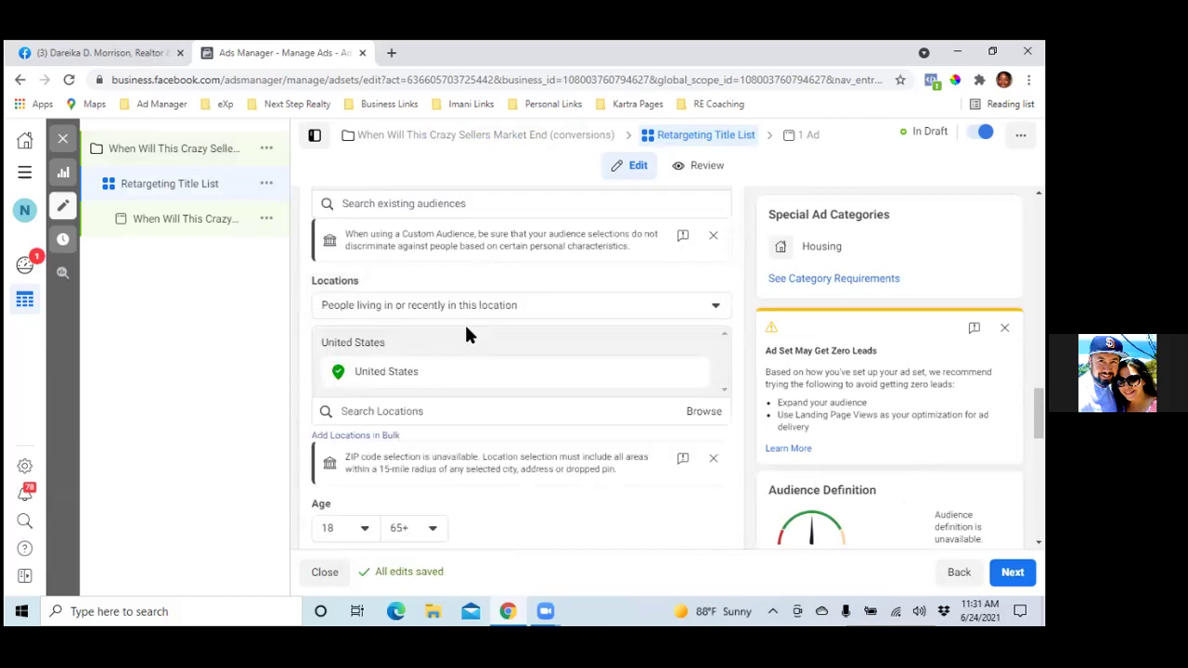
pyautogui.click(465, 307)
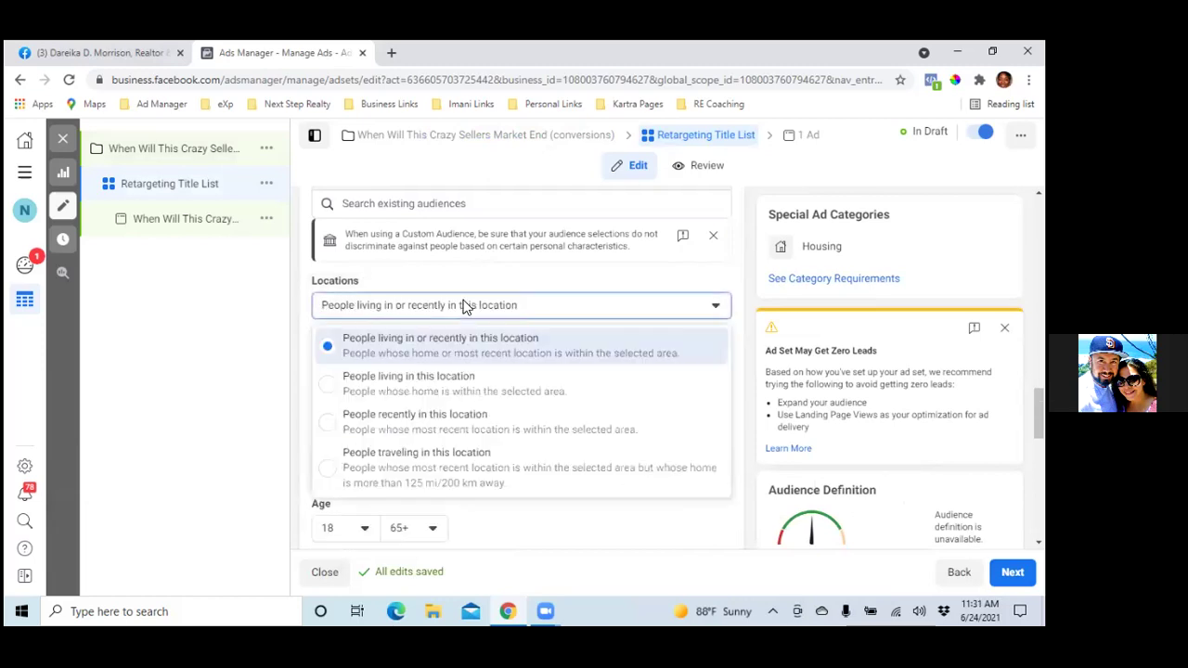
pyautogui.click(341, 381)
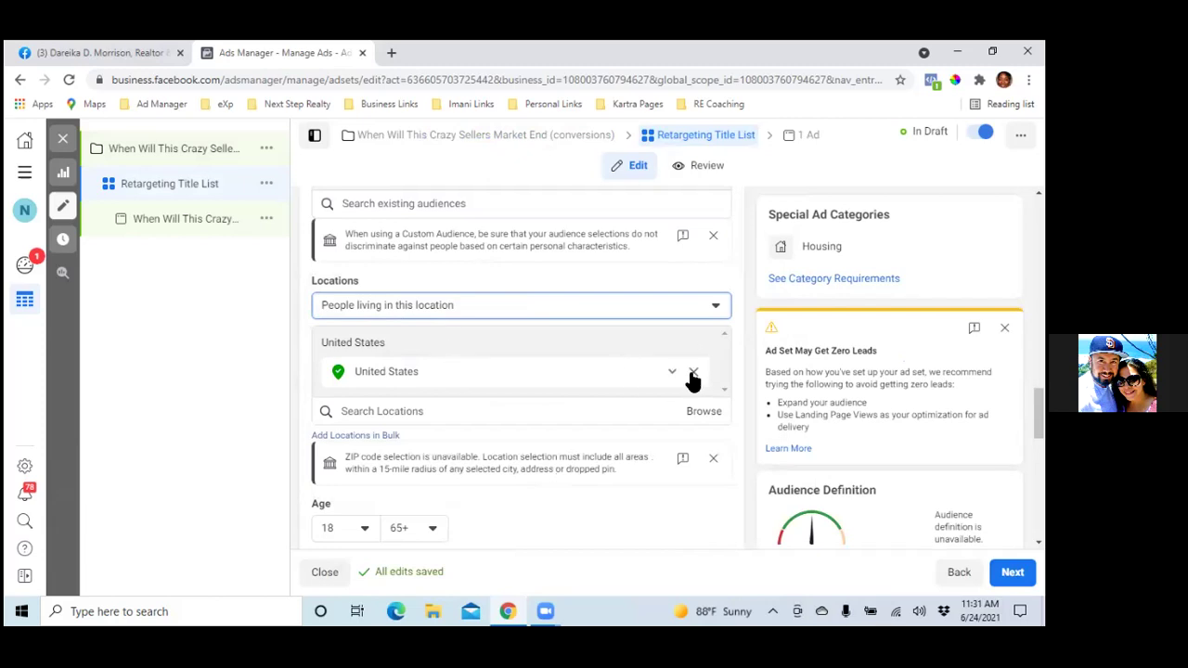
# - Replace the United States with the city of Oklahoma City, Oklahoma as the targeted location
pyautogui.click(693, 371)
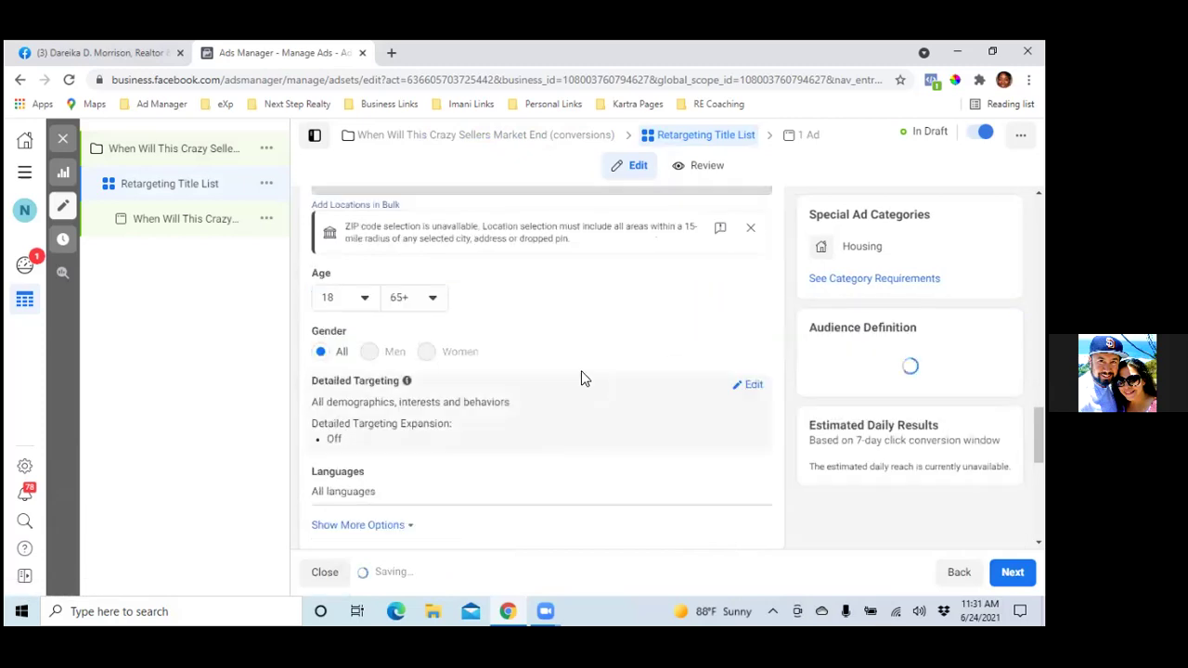
pyautogui.click(466, 342)
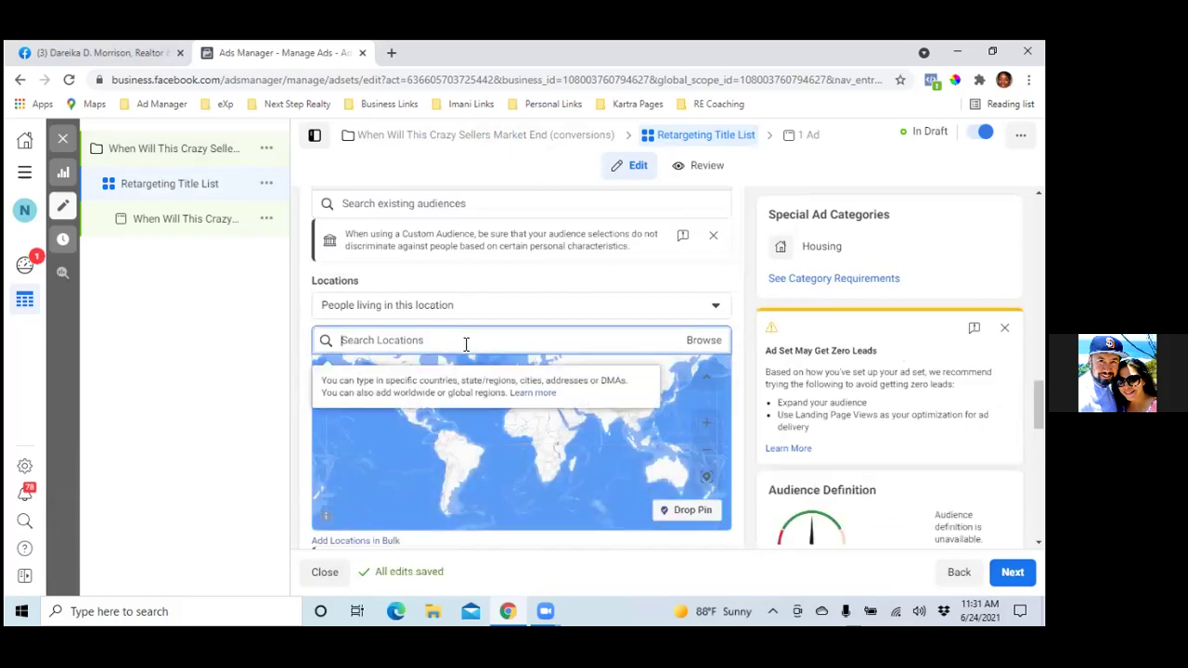
pyautogui.write('Oklahoma City')
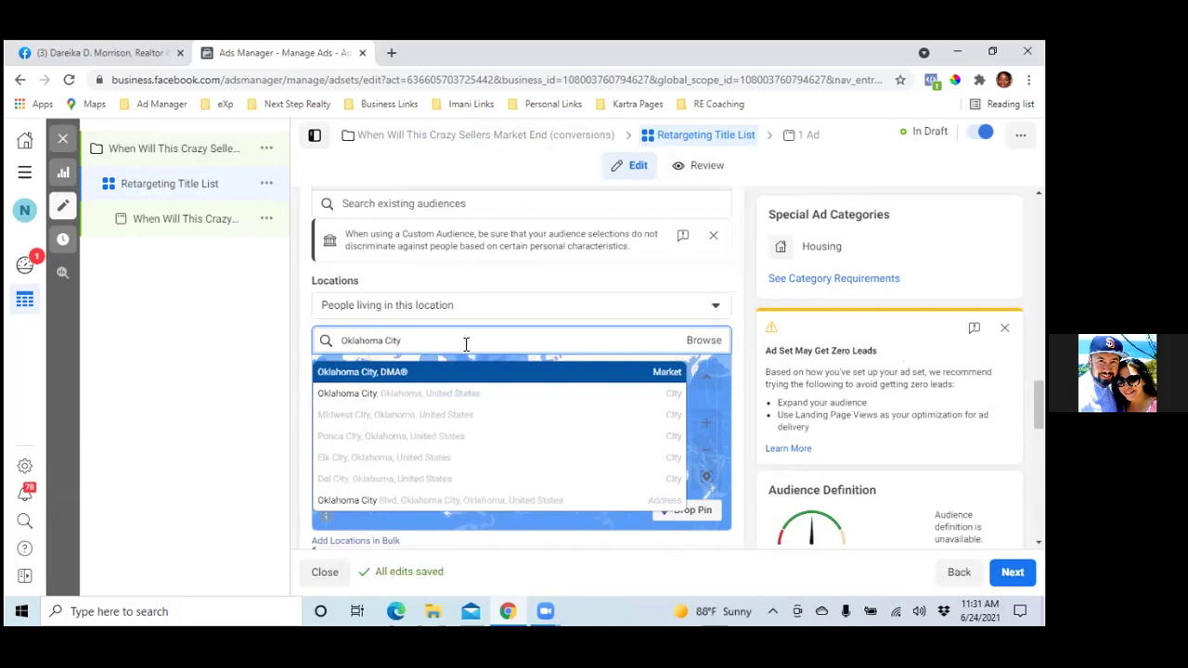
pyautogui.click(430, 395)
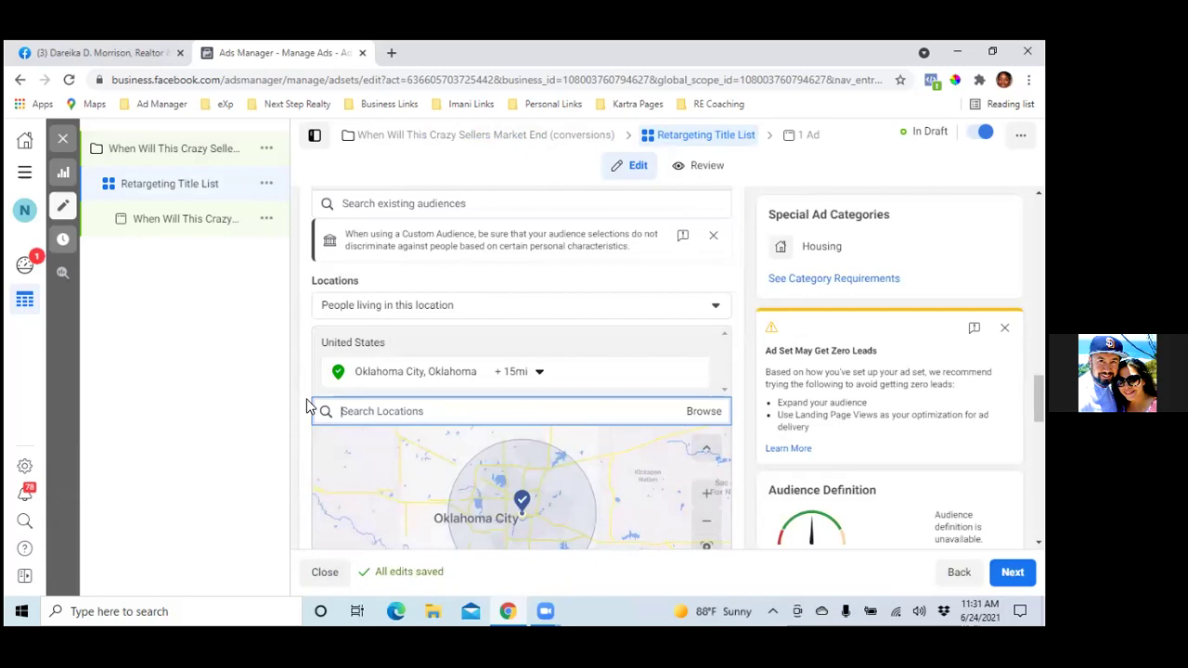
# - Add the Home improvement interest to the ad set's detailed targeting
pyautogui.scroll(-3, 302, 413)
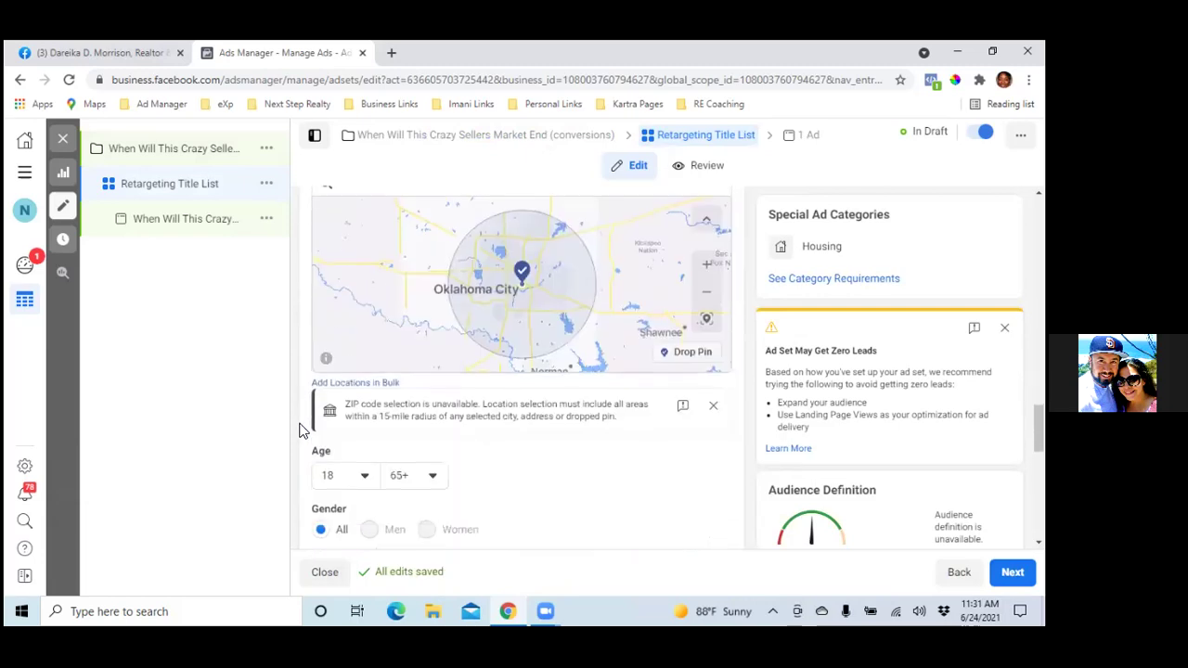
pyautogui.scroll(-1, 301, 429)
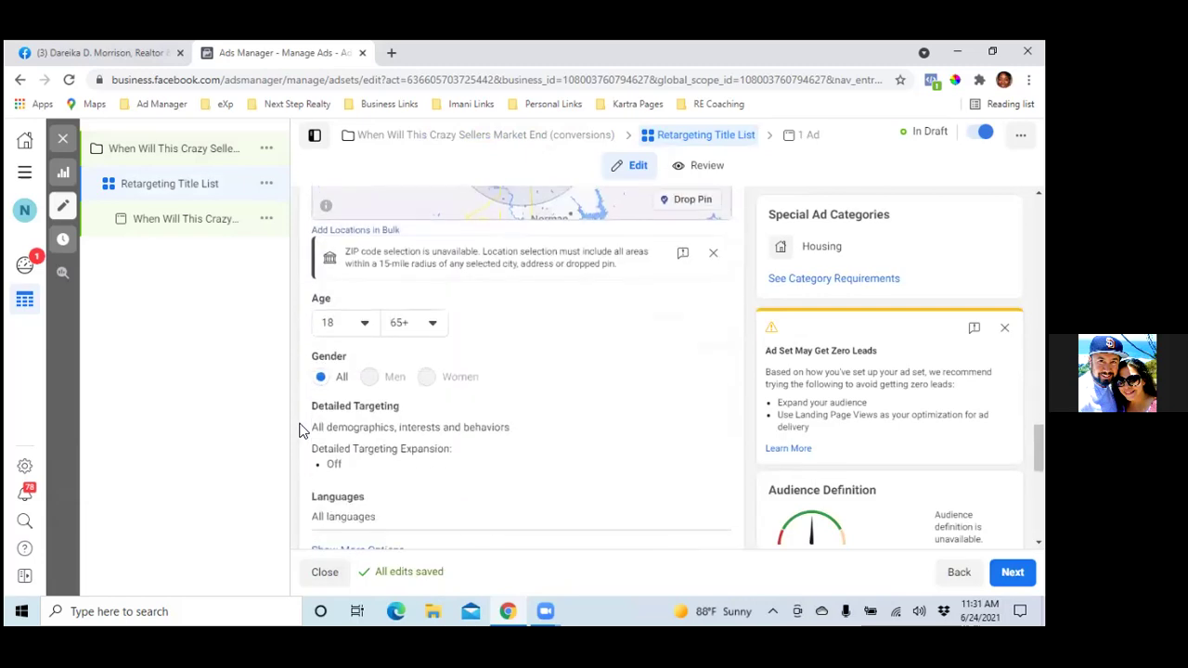
pyautogui.scroll(-1, 300, 430)
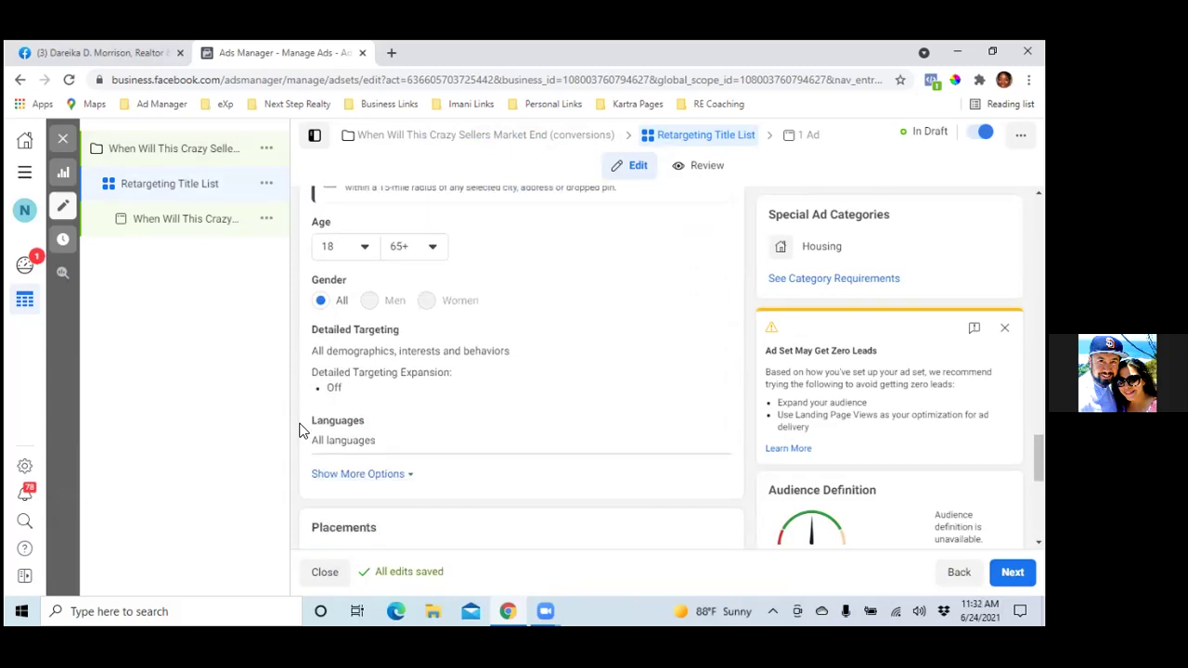
pyautogui.scroll(1, 300, 429)
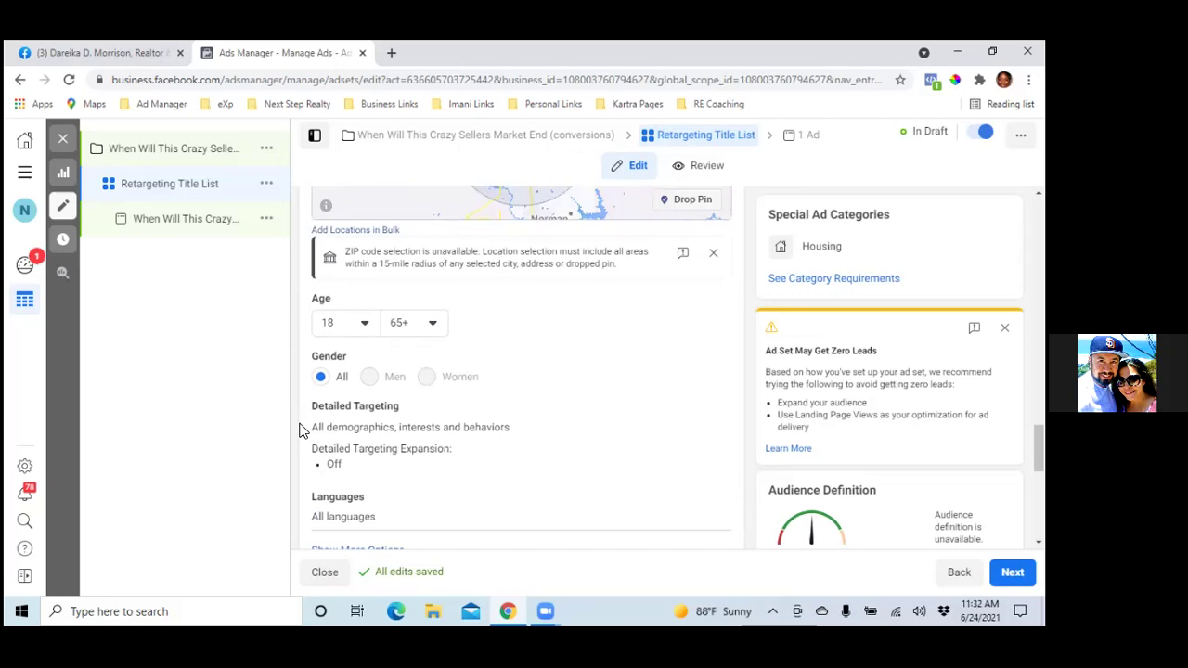
pyautogui.scroll(1, 299, 429)
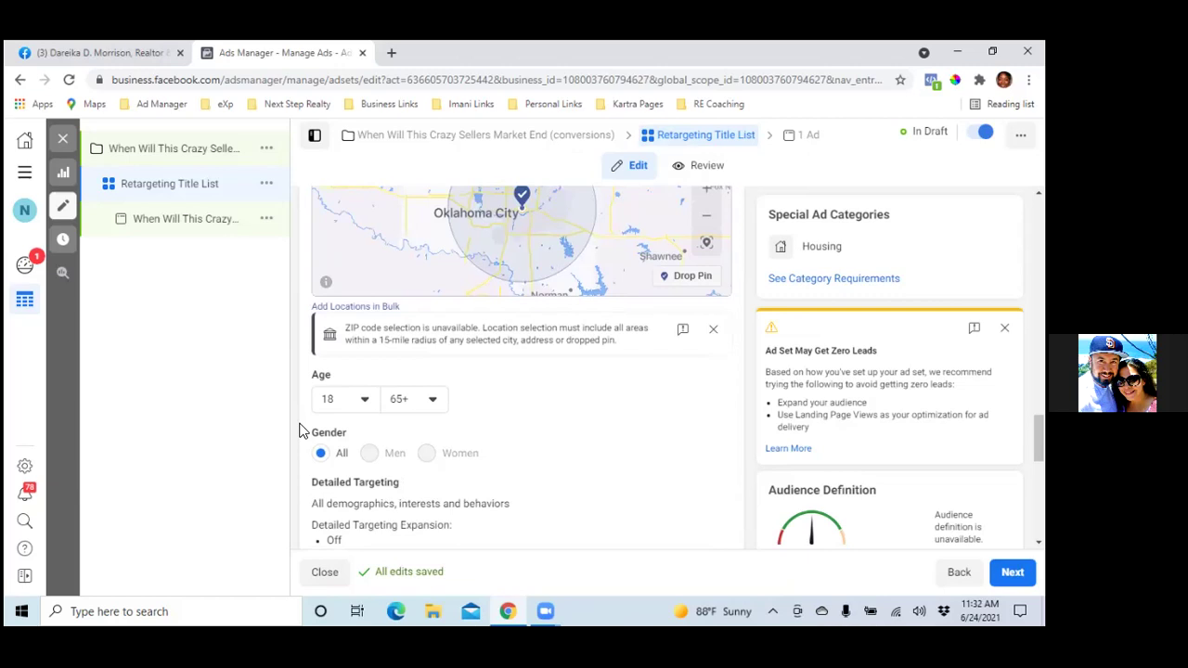
pyautogui.scroll(-3, 300, 430)
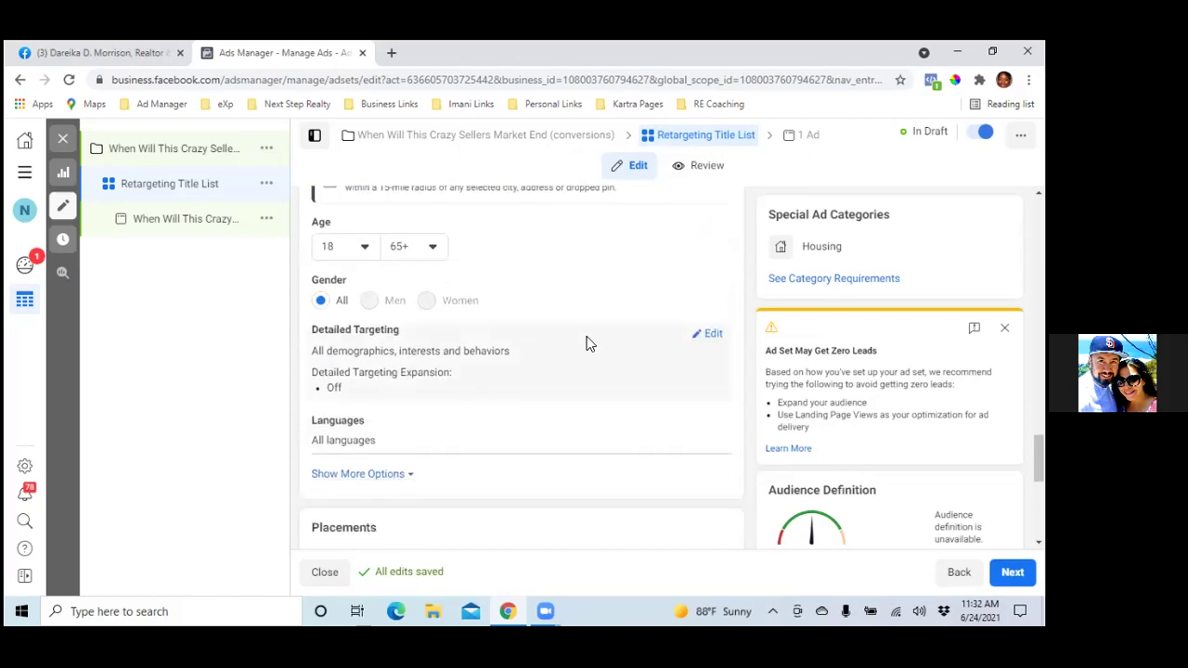
pyautogui.click(563, 408)
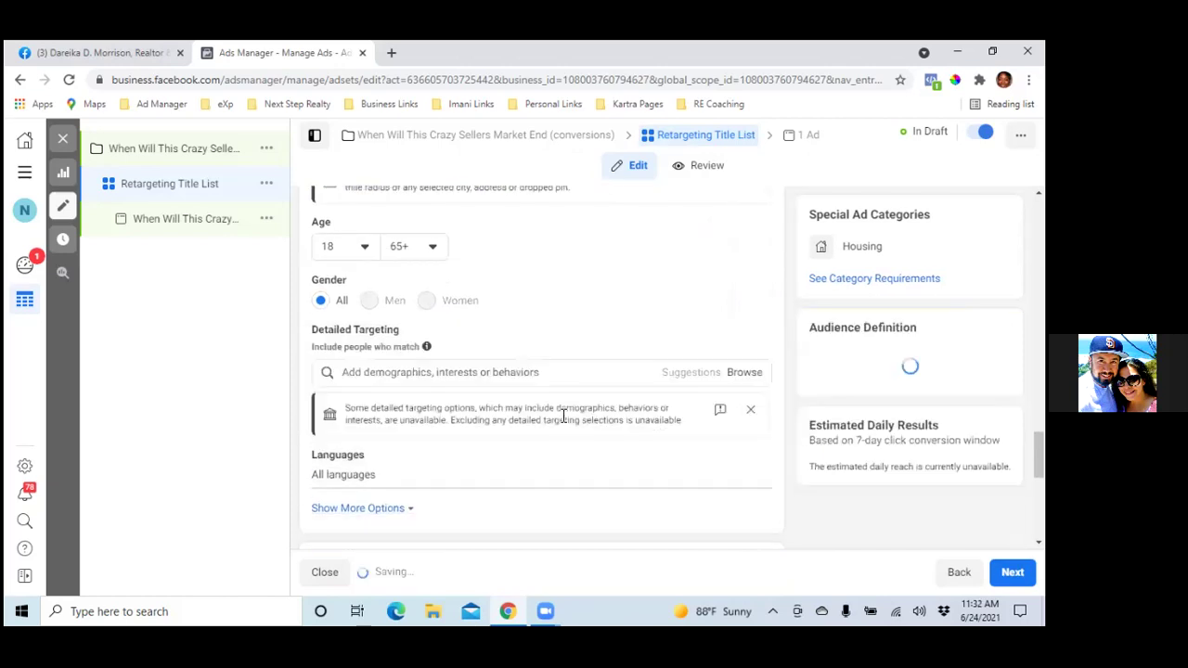
pyautogui.click(515, 371)
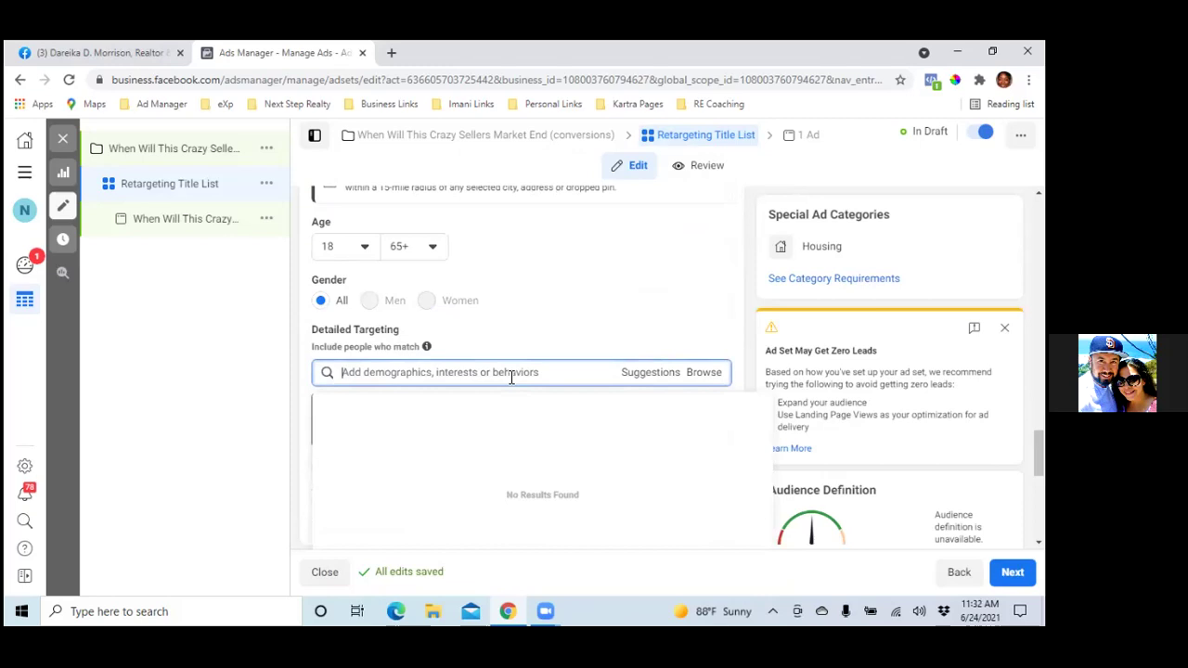
pyautogui.write('home imp')
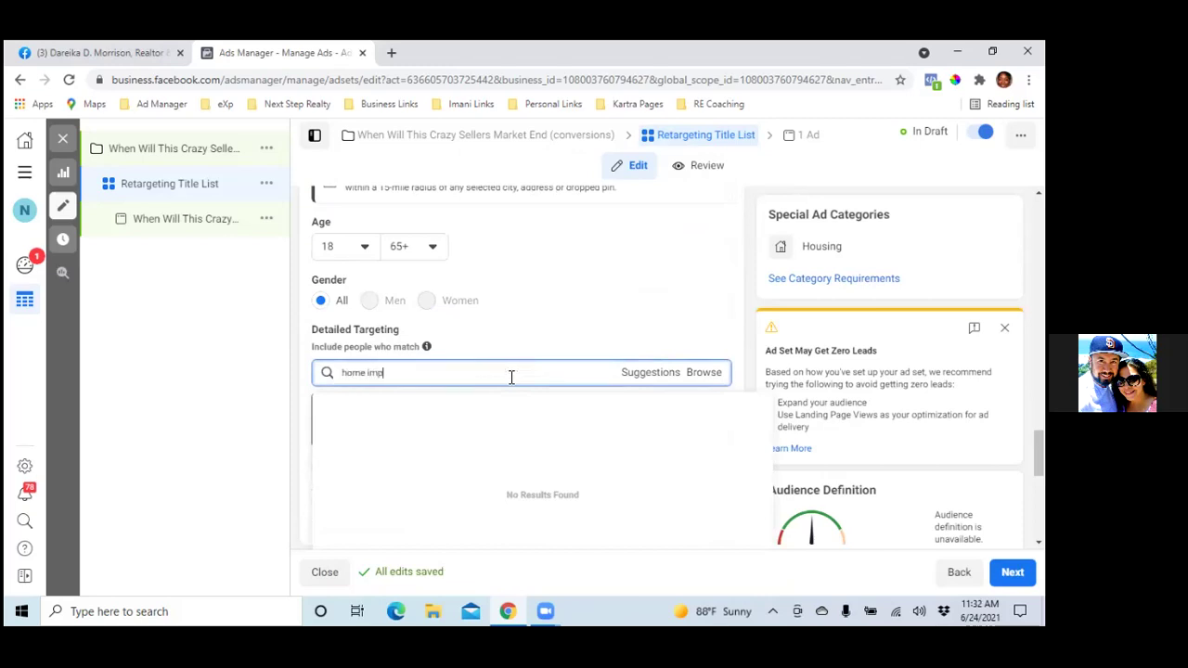
pyautogui.write('rovement')
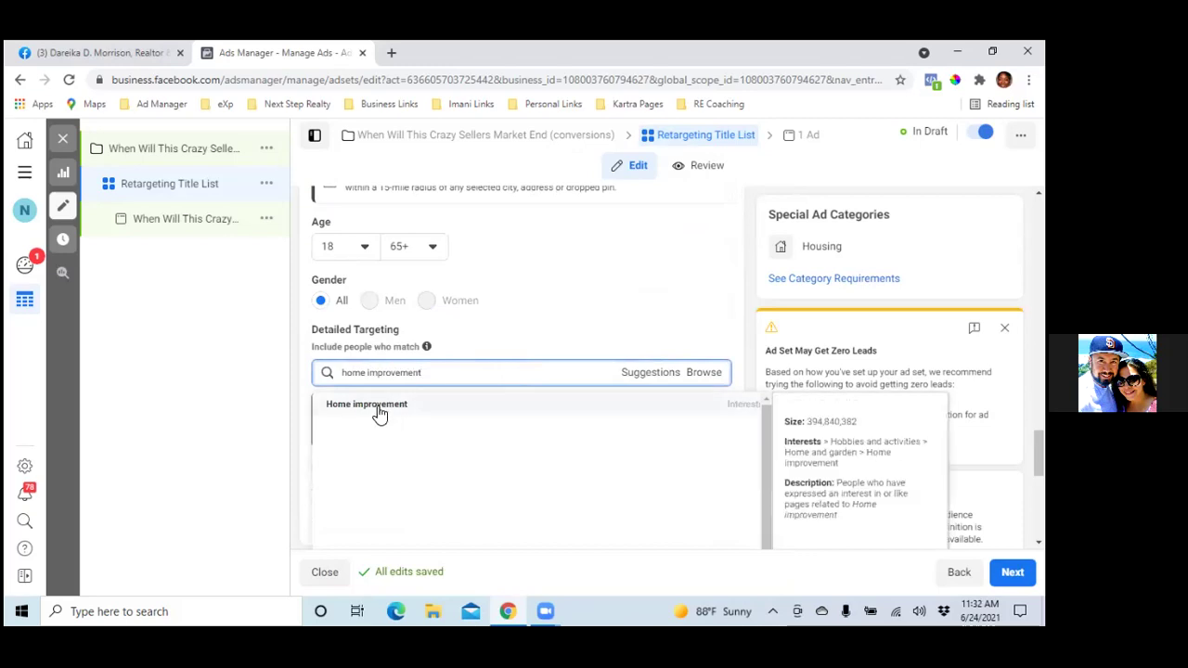
pyautogui.click(476, 405)
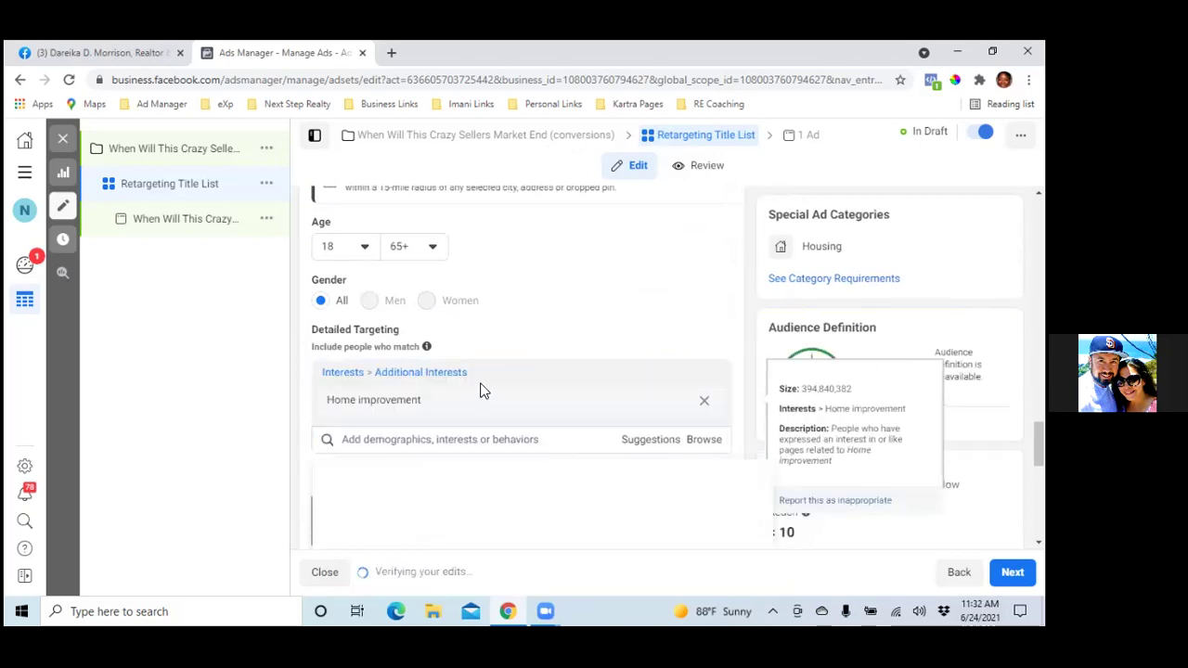
# - Narrow the detailed targeting so that people must also match the Renovation interest
pyautogui.click(462, 445)
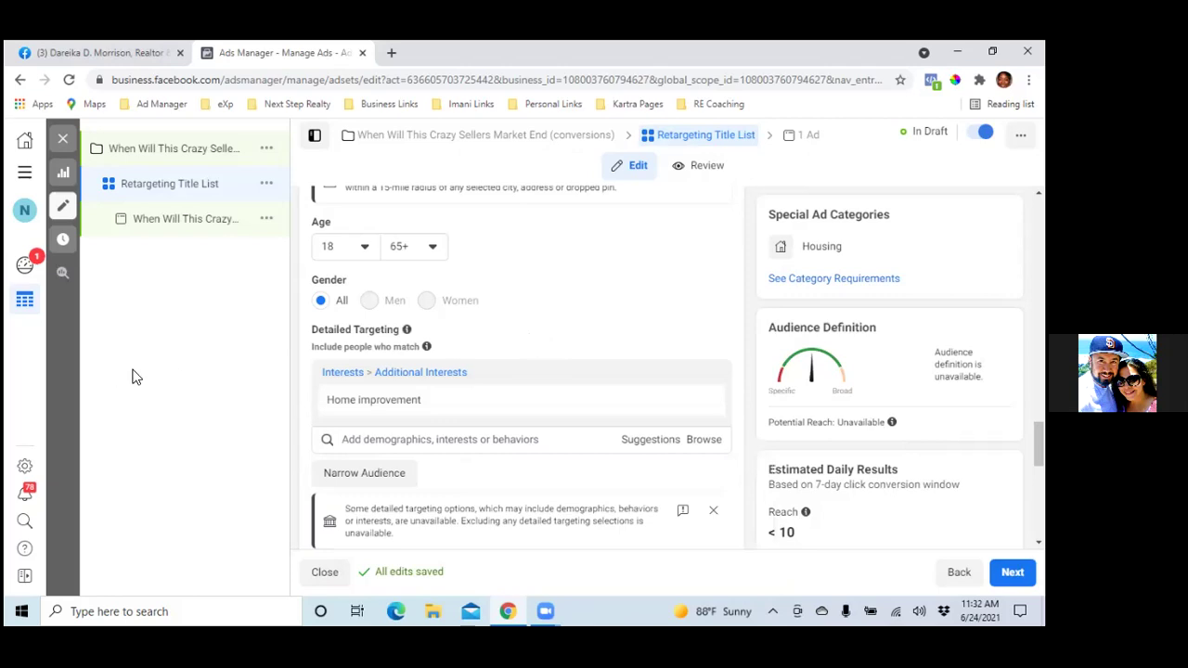
pyautogui.moveTo(442, 400)
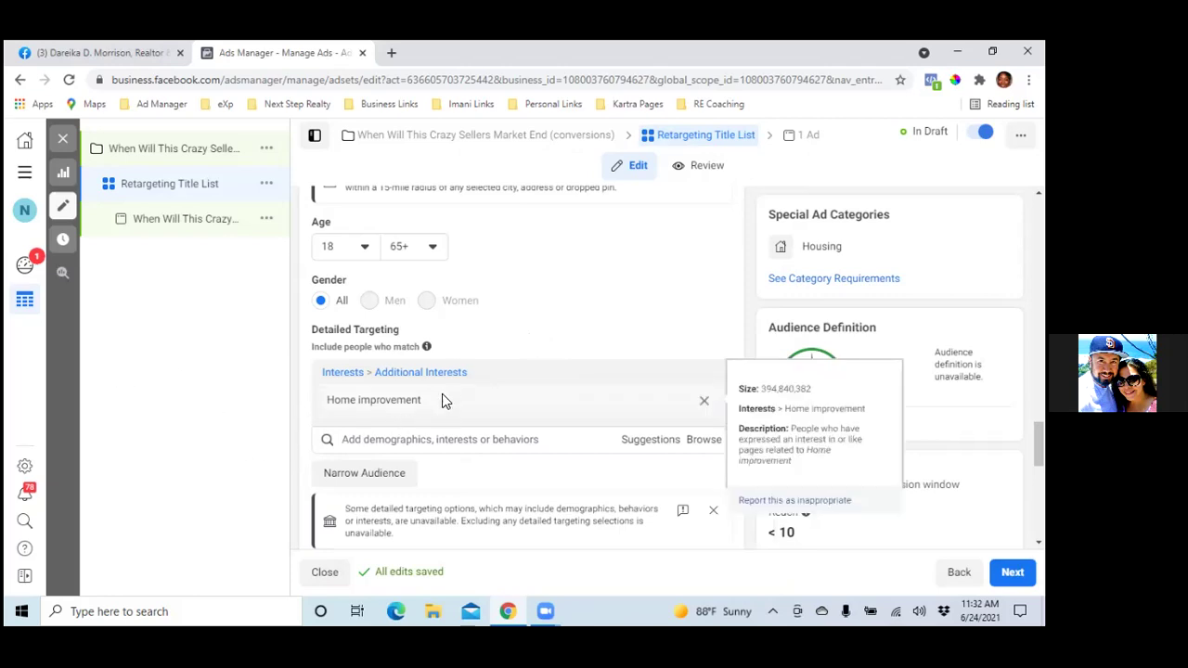
pyautogui.scroll(-2, 408, 427)
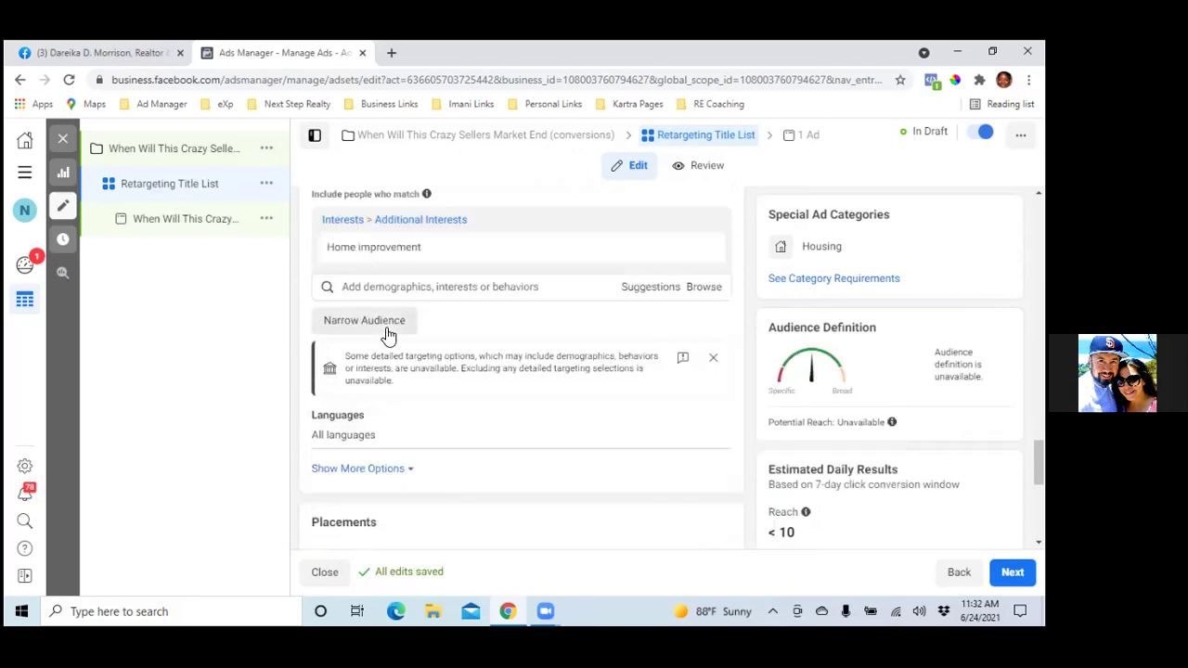
pyautogui.click(387, 328)
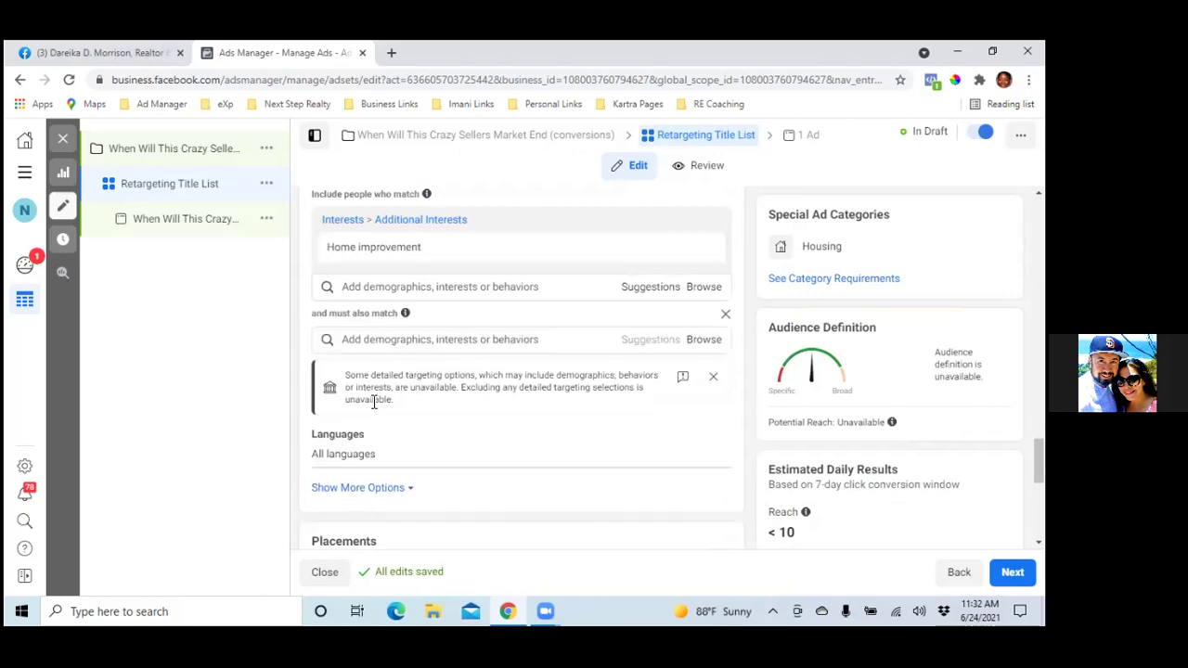
pyautogui.click(426, 341)
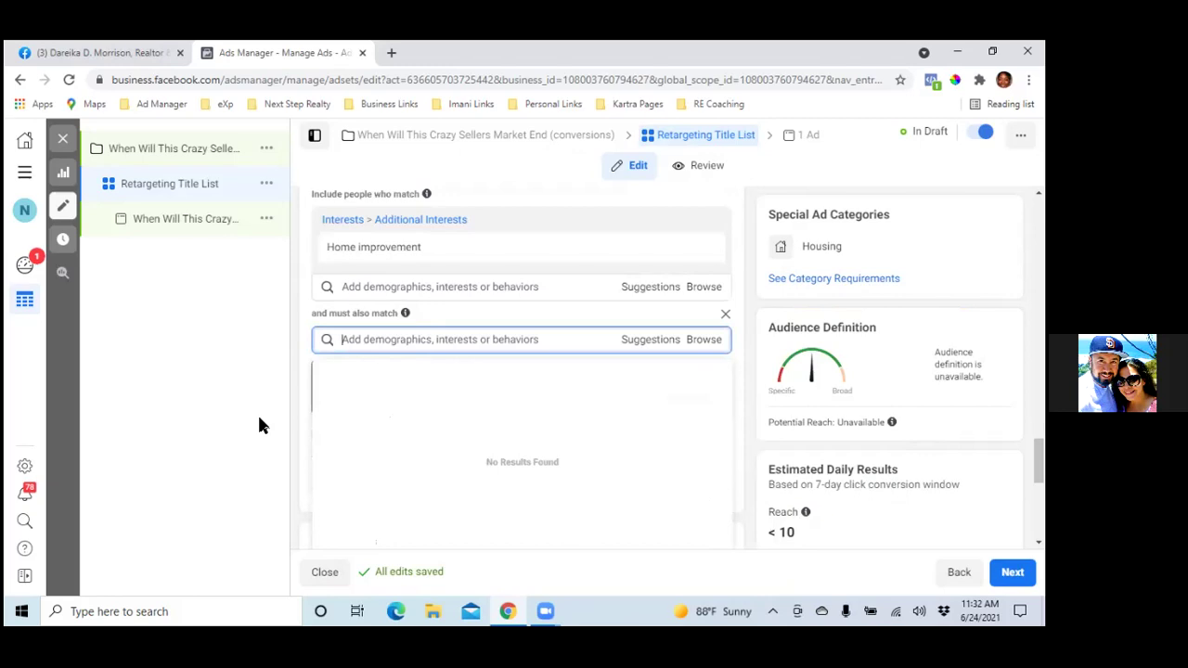
pyautogui.write('renovation')
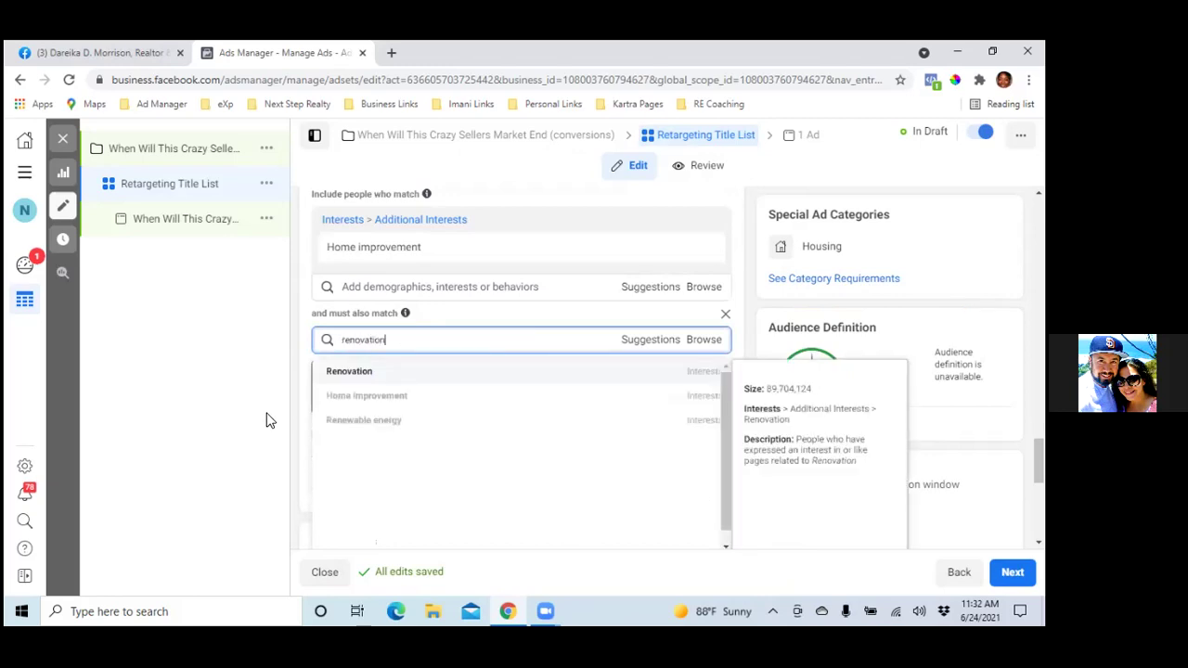
pyautogui.press('Return')
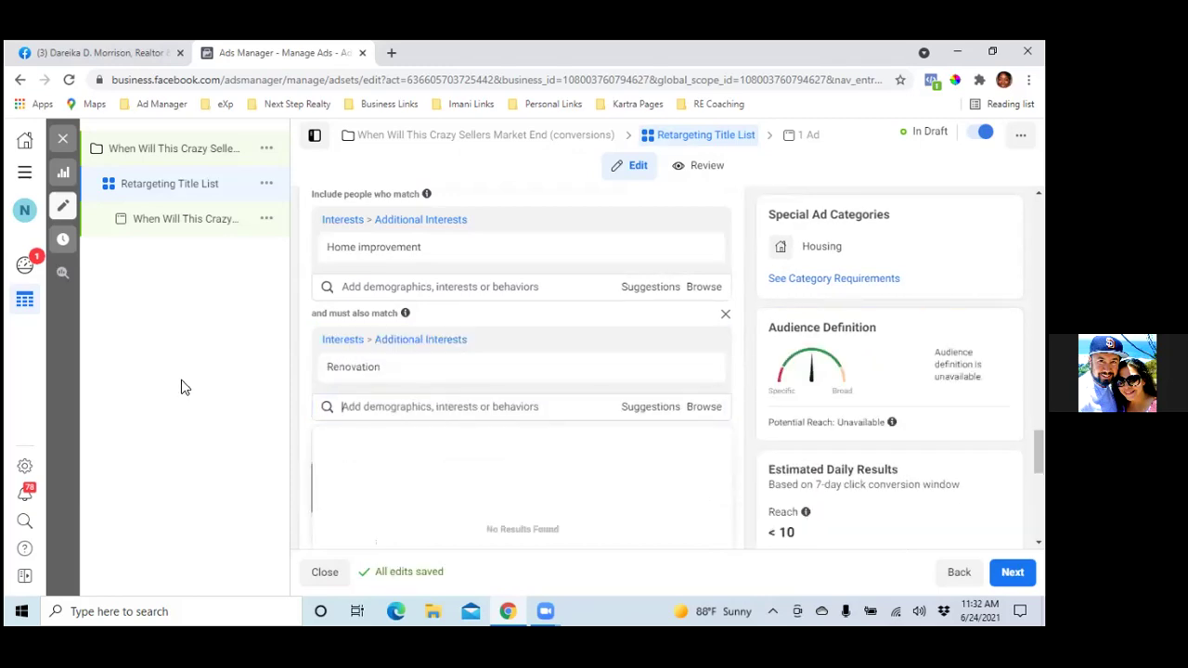
pyautogui.click(223, 387)
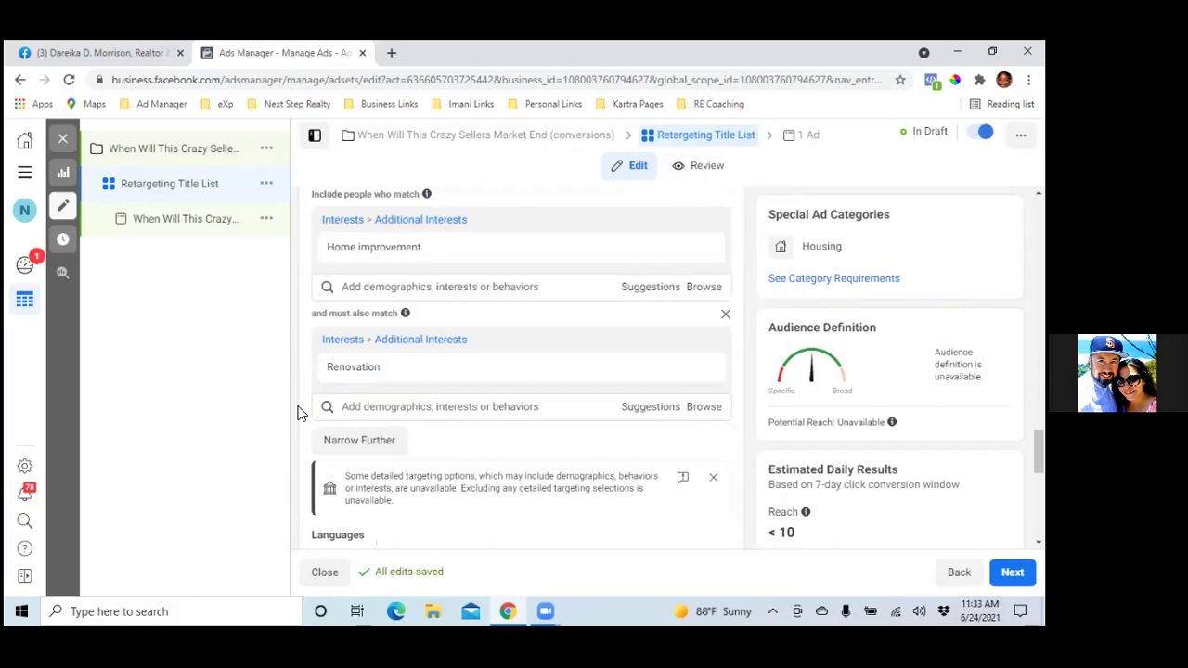
# - Remove the Home improvement and Renovation interests from the ad set's detailed targeting
pyautogui.scroll(-1, 307, 409)
pyautogui.scroll(-1, 330, 393)
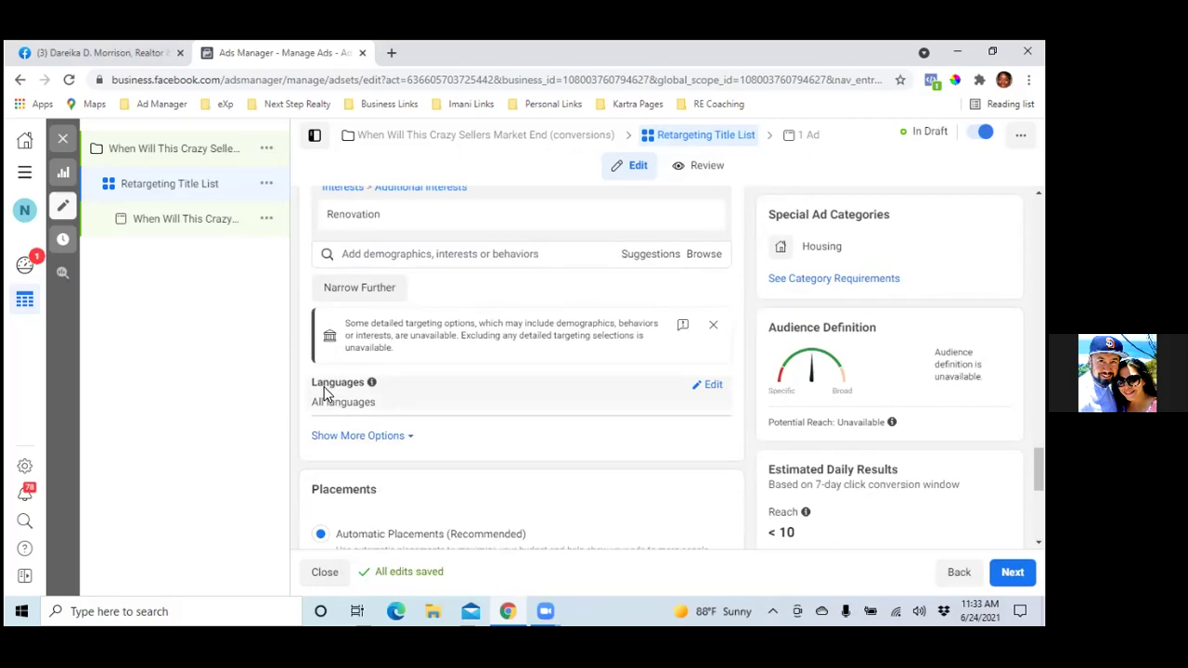
pyautogui.scroll(3, 325, 394)
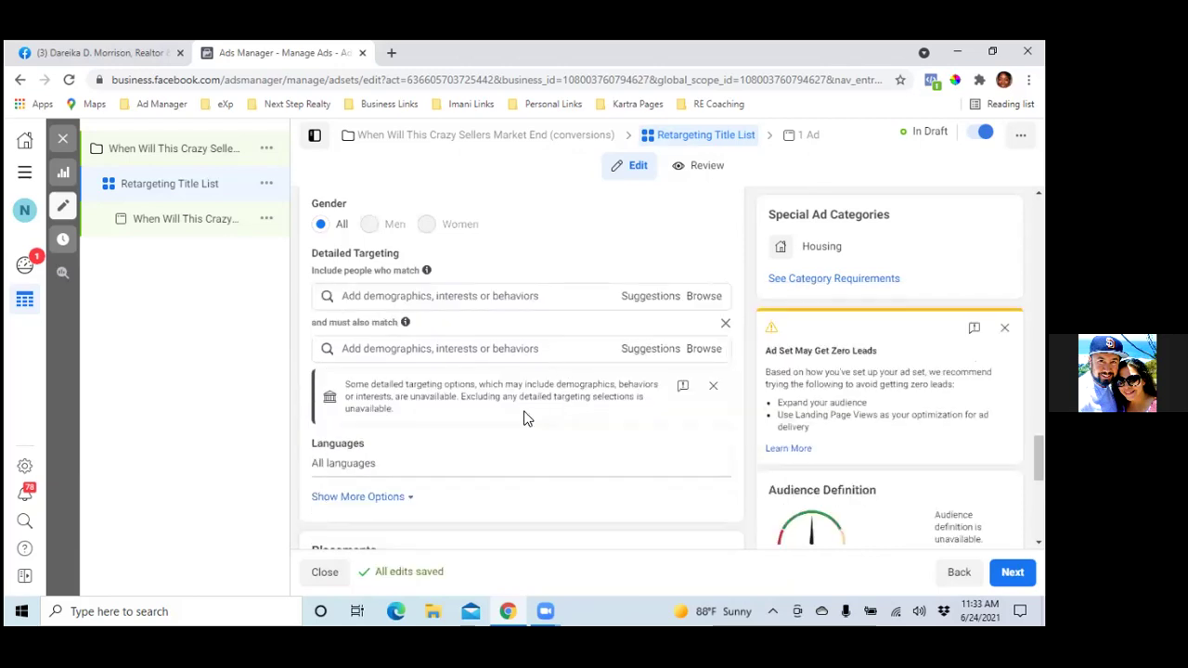
# - Set the audience's language targeting to English (All)
pyautogui.scroll(-1, 523, 419)
pyautogui.scroll(-1, 631, 318)
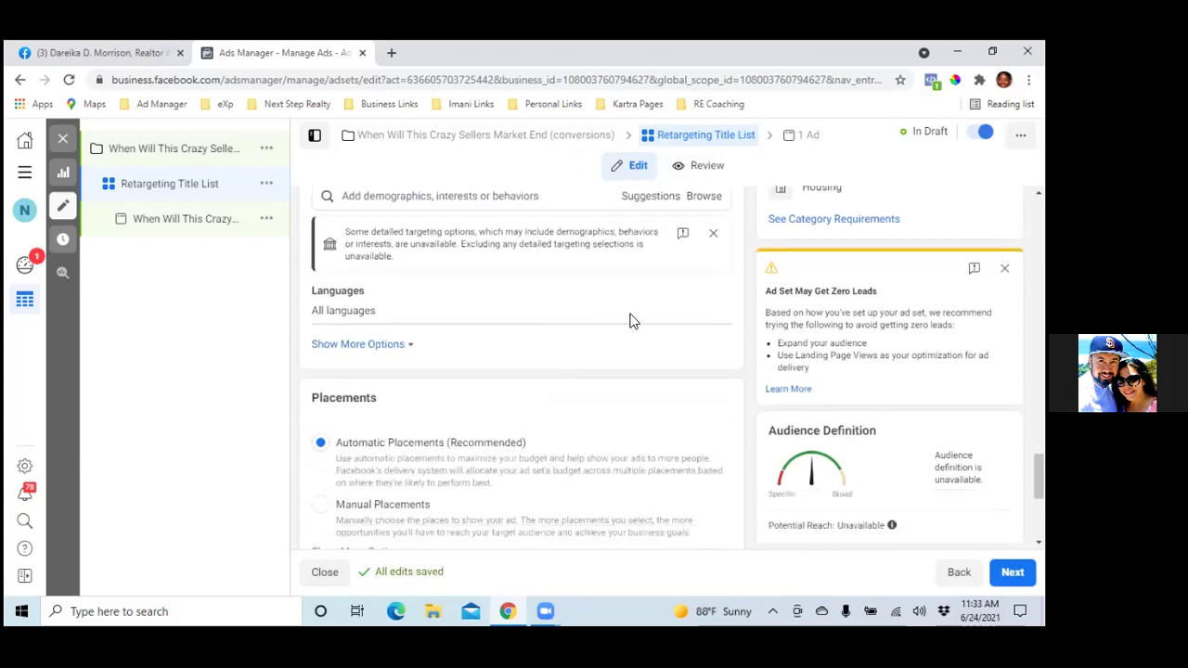
pyautogui.click(709, 295)
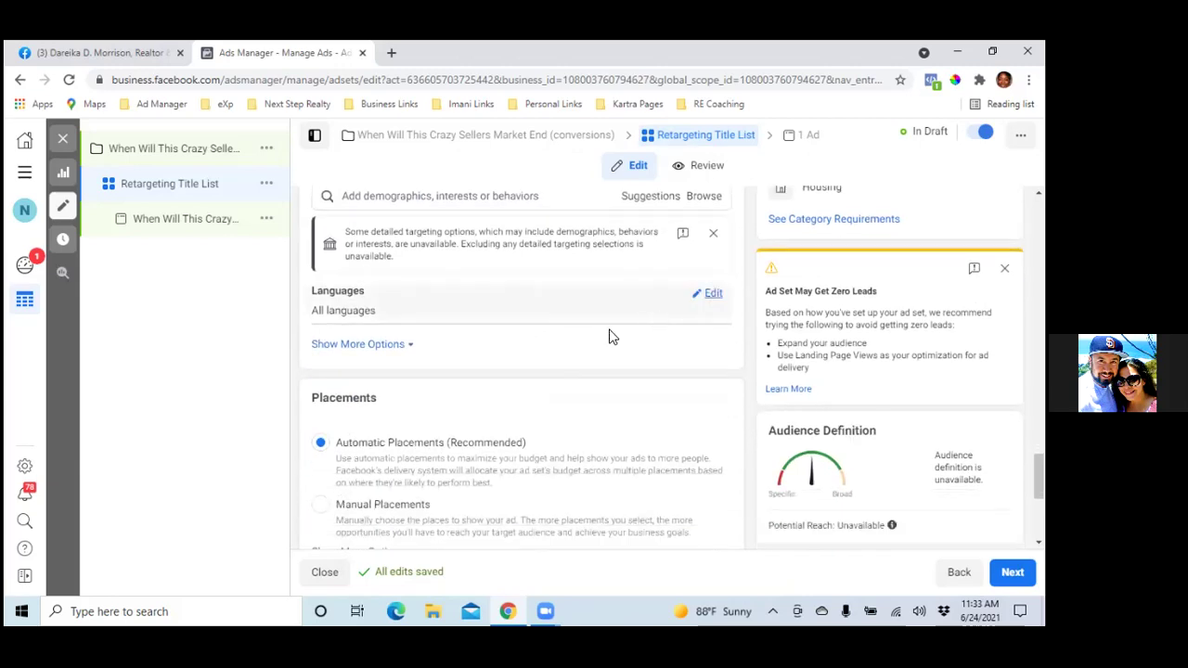
pyautogui.write('En')
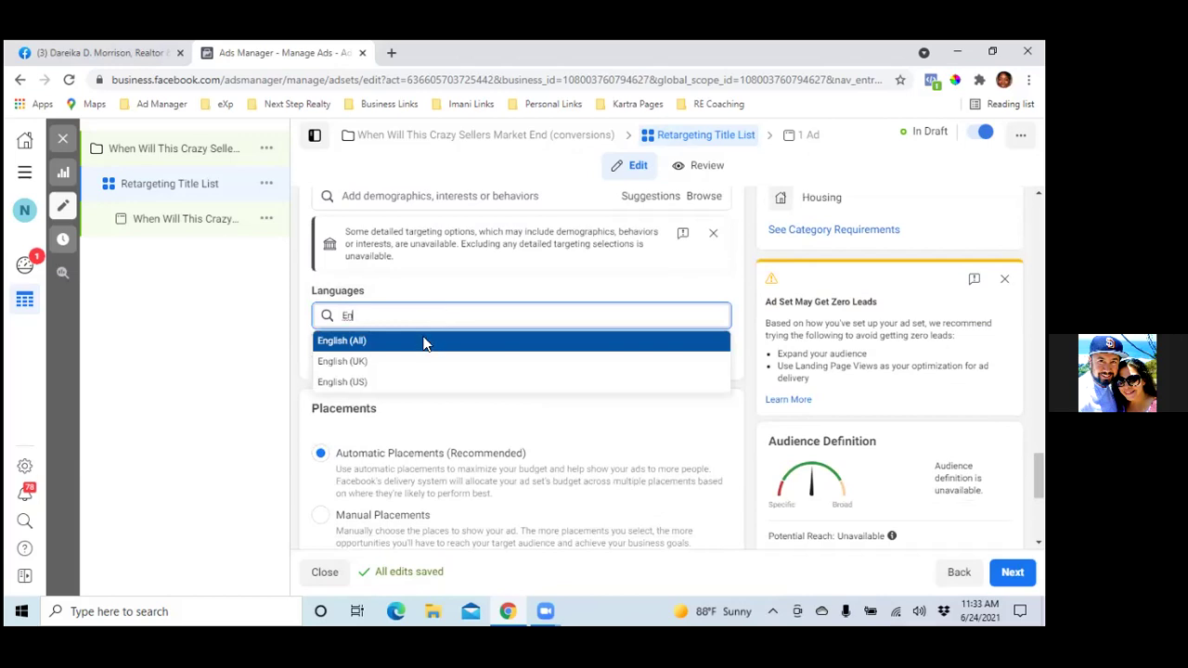
pyautogui.click(424, 343)
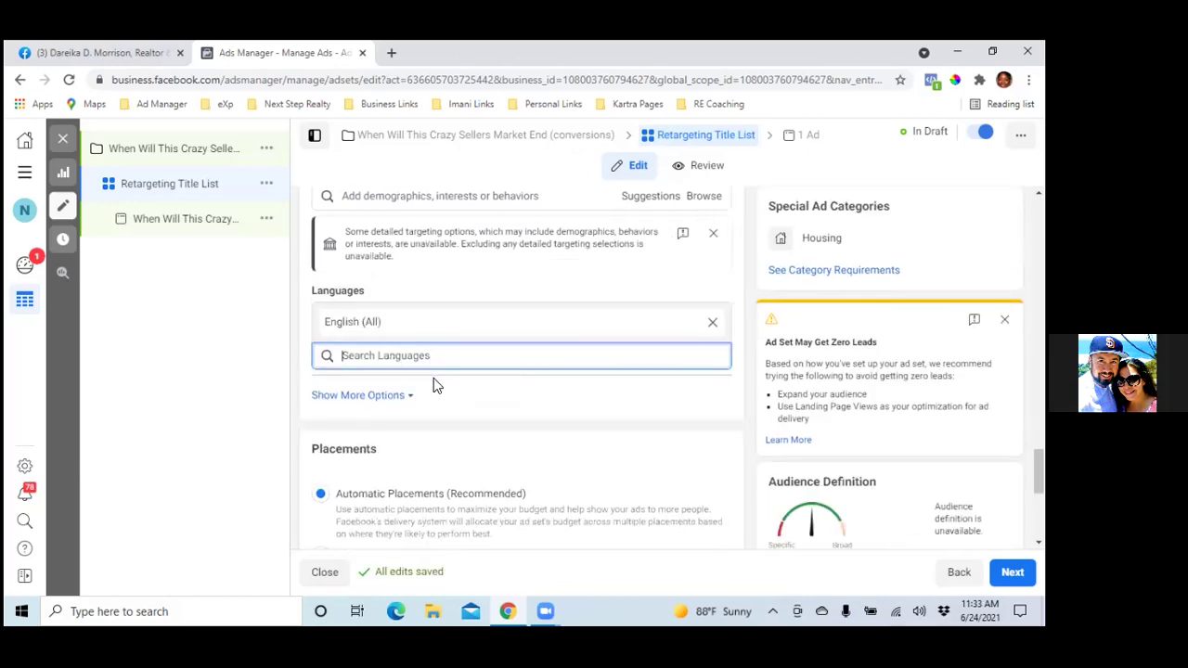
pyautogui.click(265, 340)
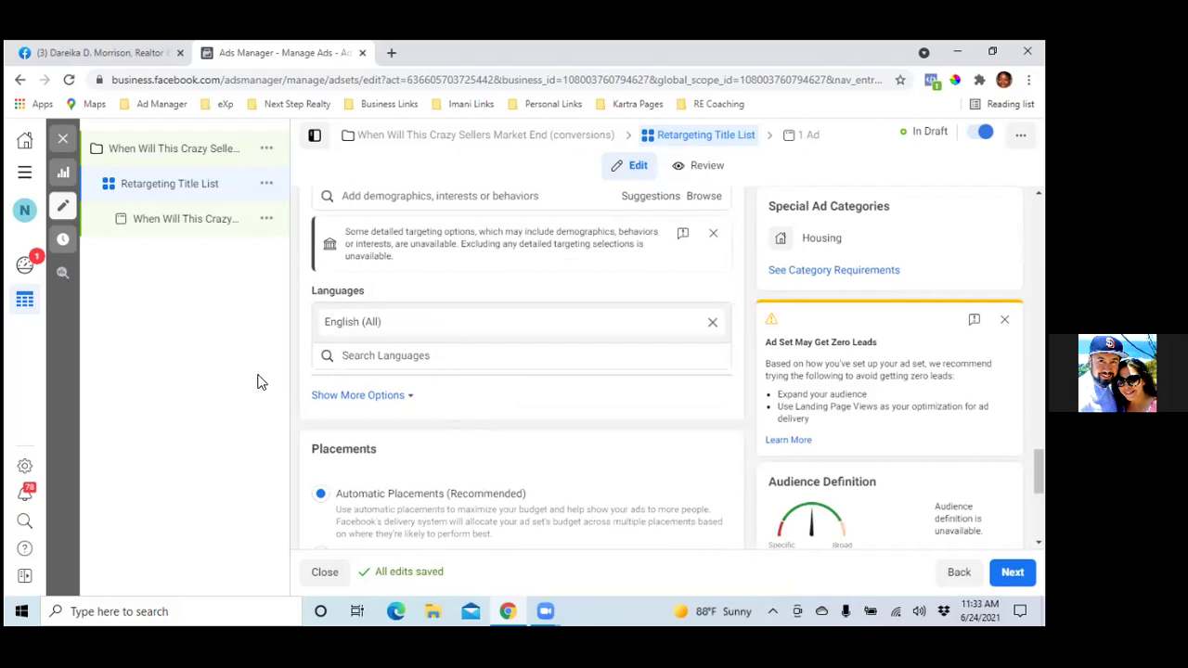
# - Switch the ad set to Manual Placements and exclude Instagram, Messenger and Audience Network, leaving only the Facebook platform
pyautogui.scroll(-2, 353, 451)
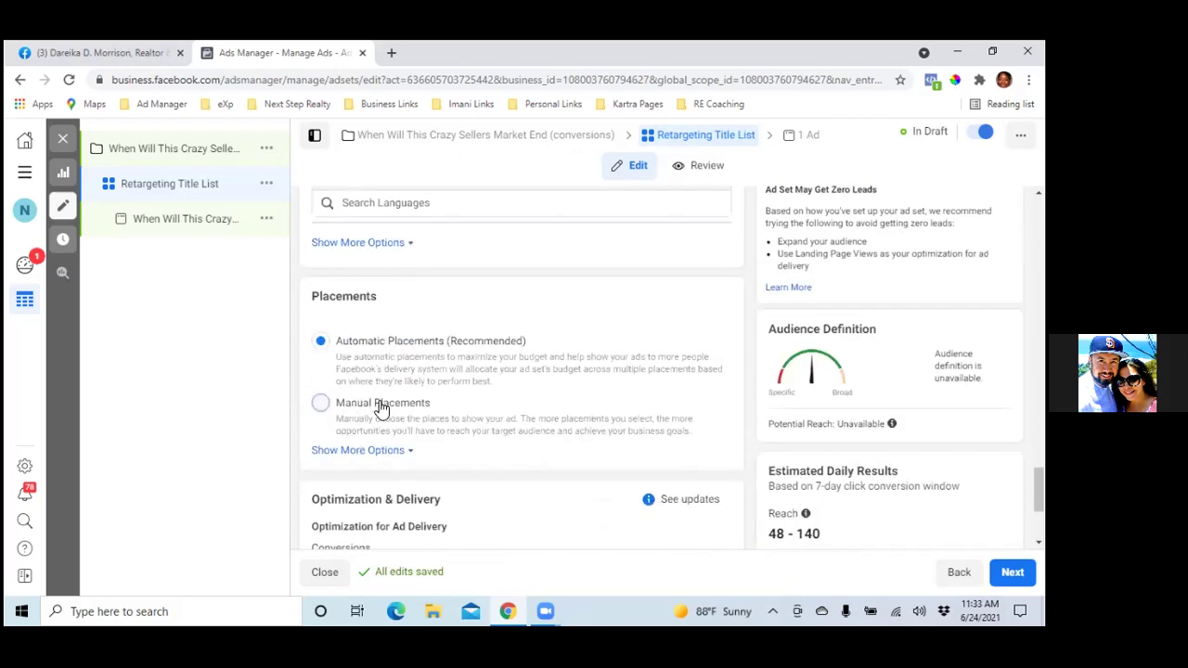
pyautogui.click(381, 404)
pyautogui.scroll(-3, 380, 408)
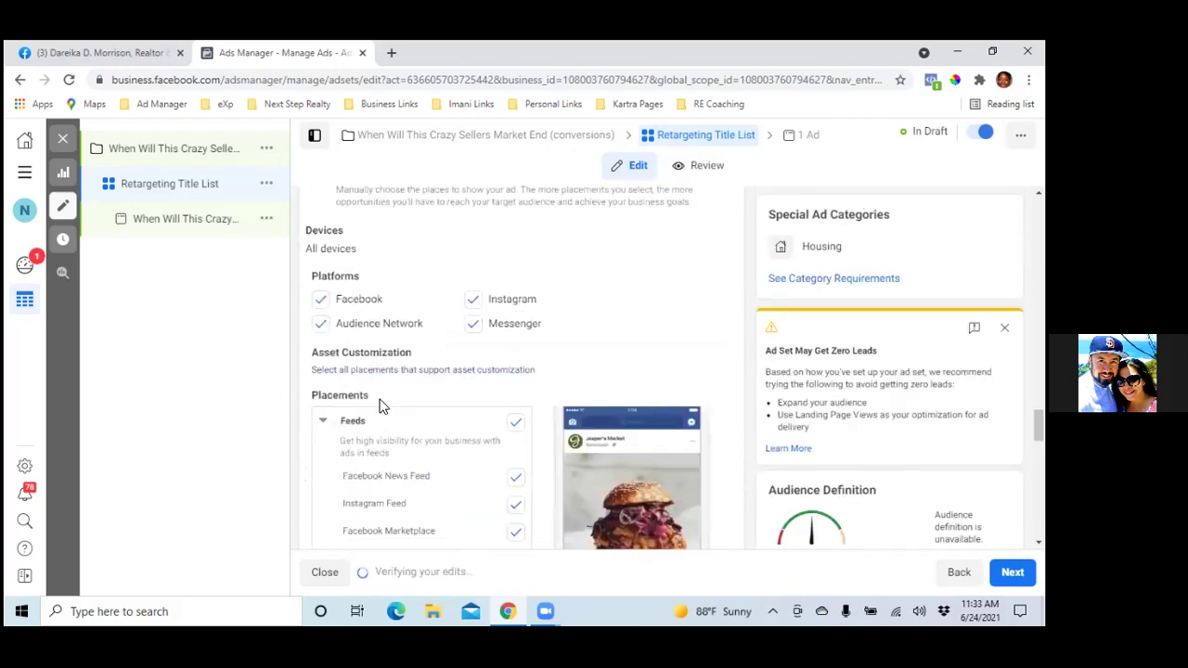
pyautogui.click(473, 324)
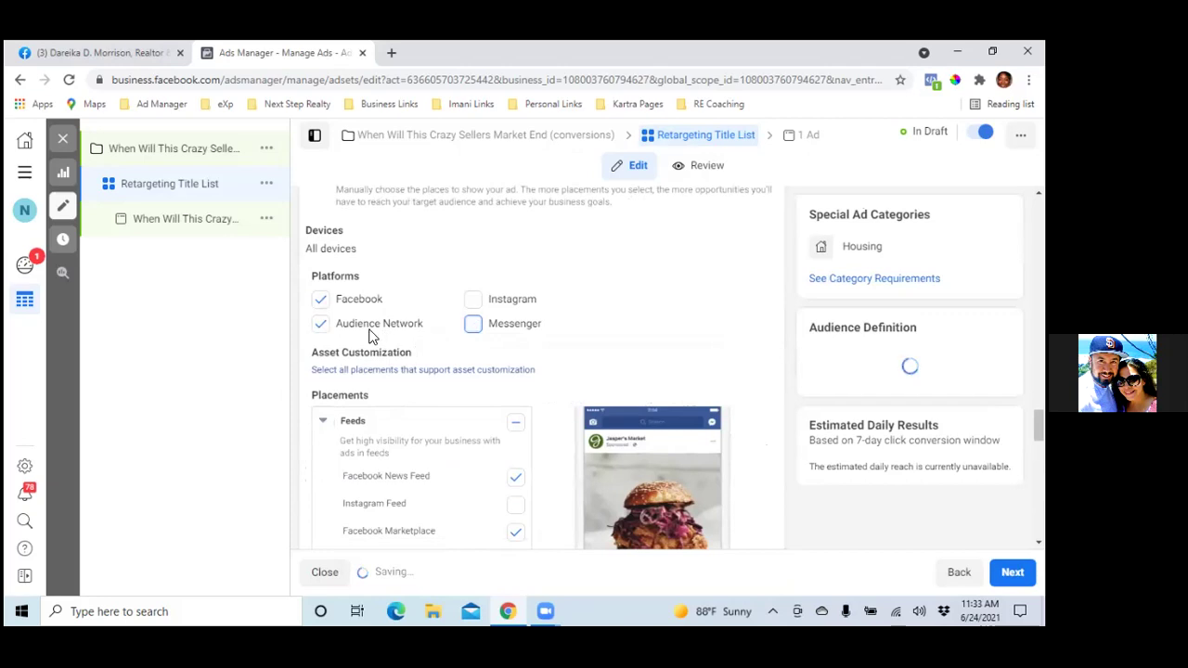
pyautogui.click(321, 323)
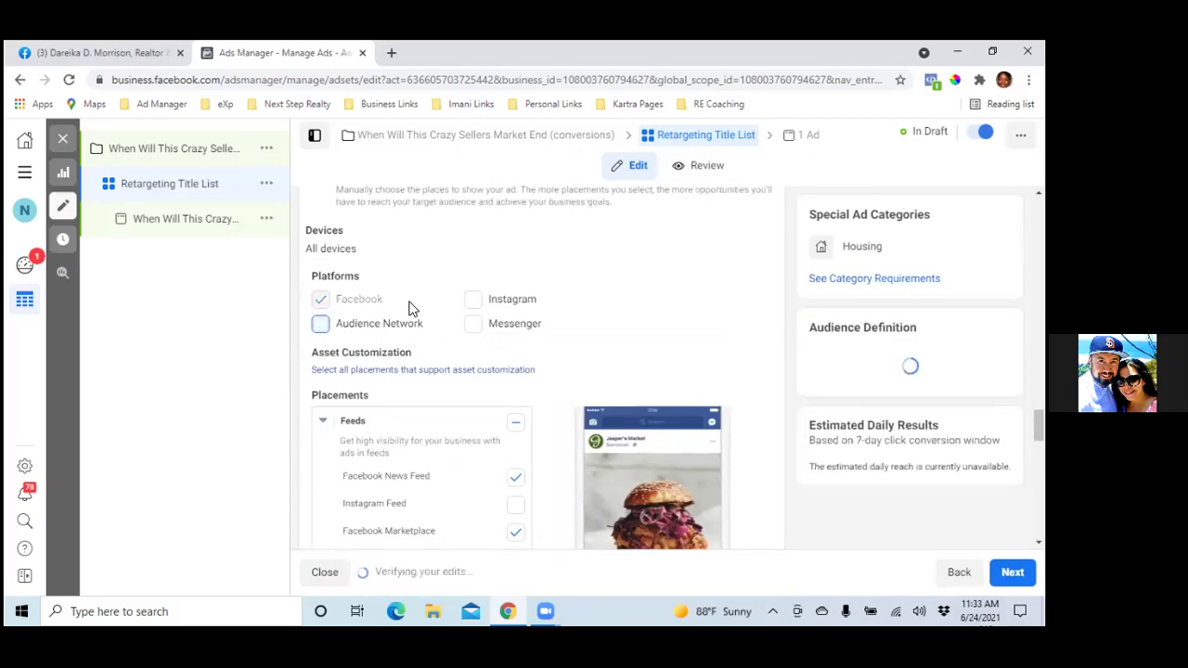
# - Exclude Facebook Video Feeds, Facebook Right Column and Facebook Groups Feed from the feed placements
pyautogui.scroll(-3, 411, 308)
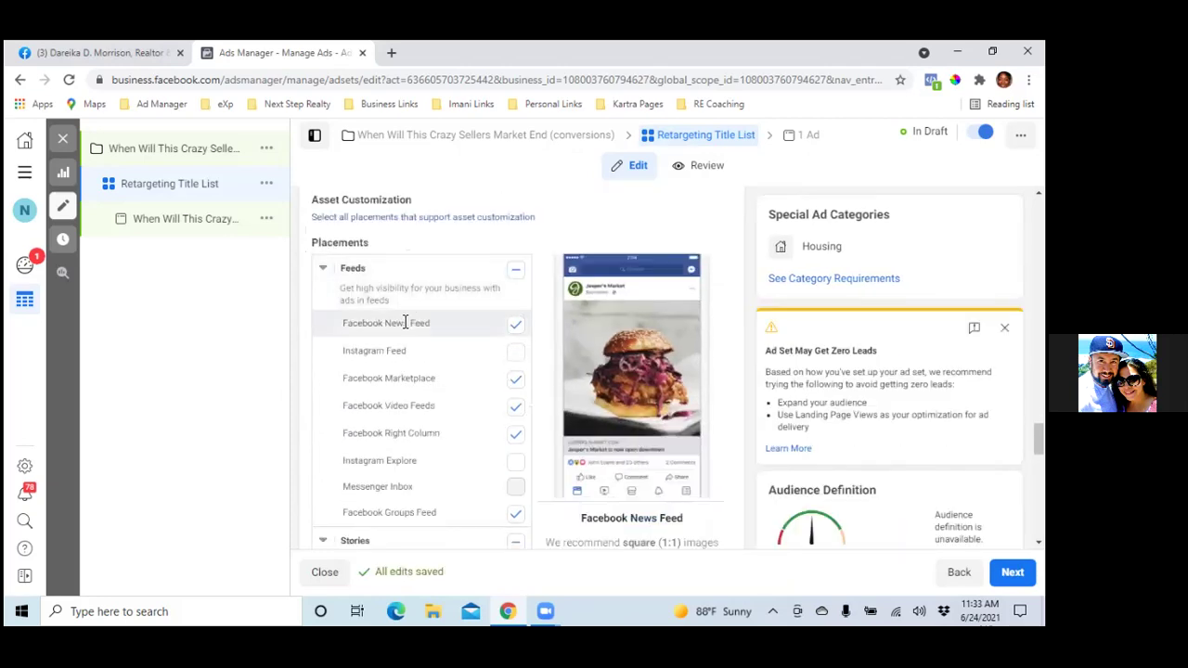
pyautogui.scroll(-1, 401, 348)
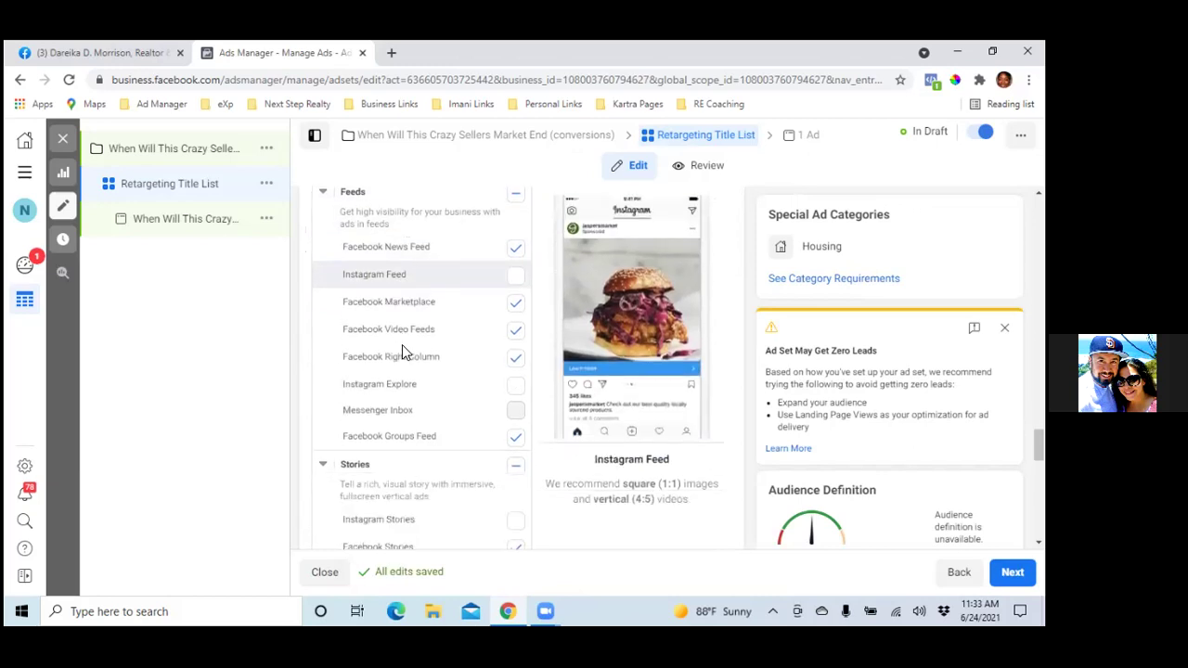
pyautogui.click(516, 340)
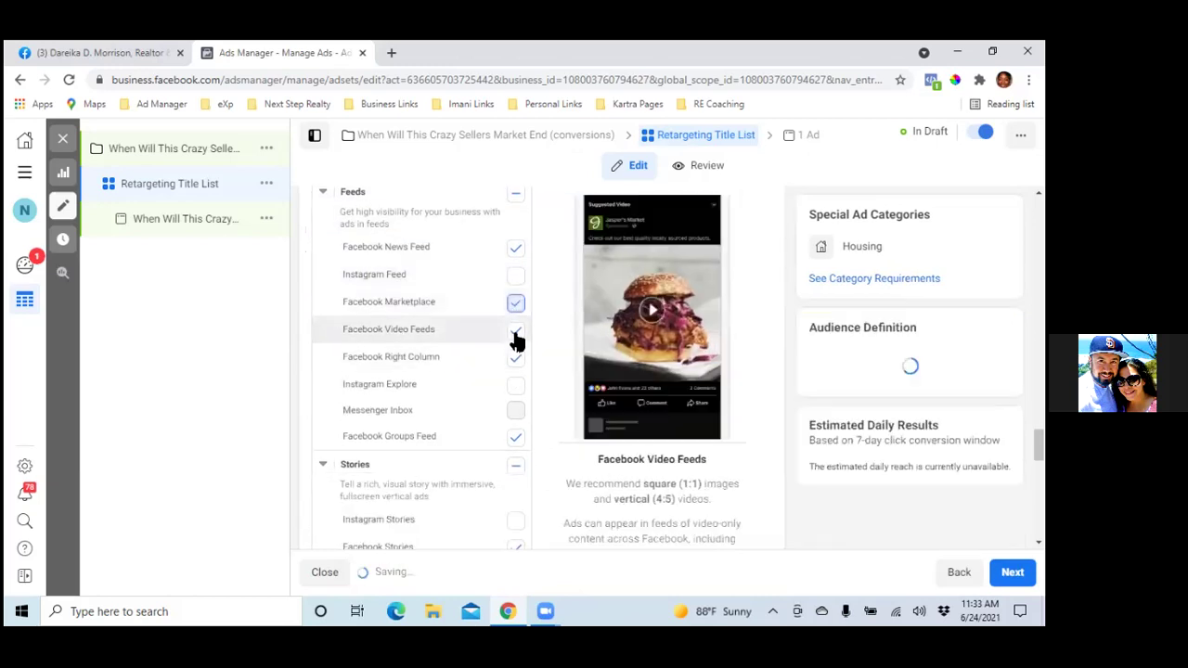
pyautogui.click(516, 337)
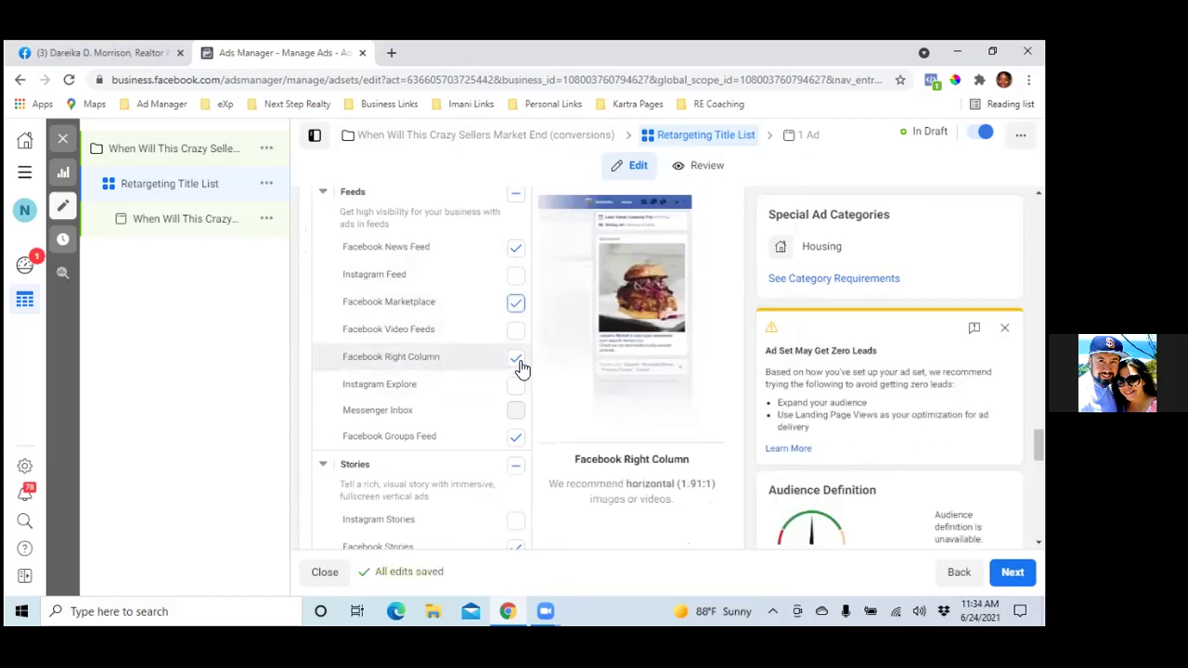
pyautogui.click(516, 357)
pyautogui.scroll(-2, 511, 380)
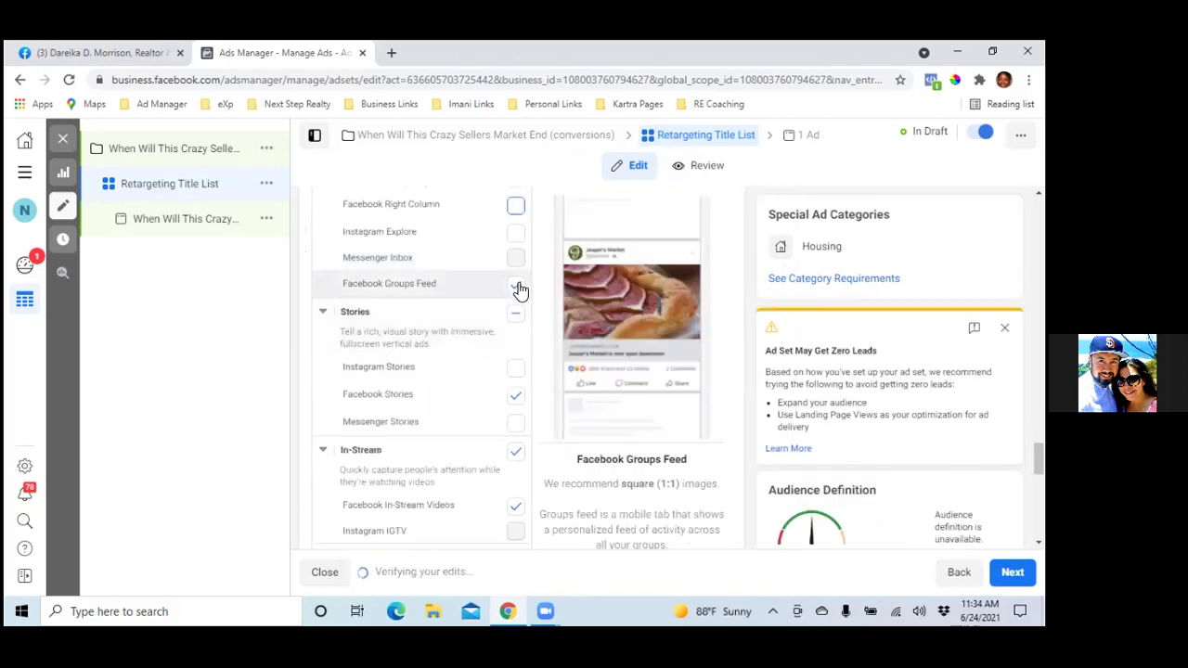
pyautogui.click(520, 291)
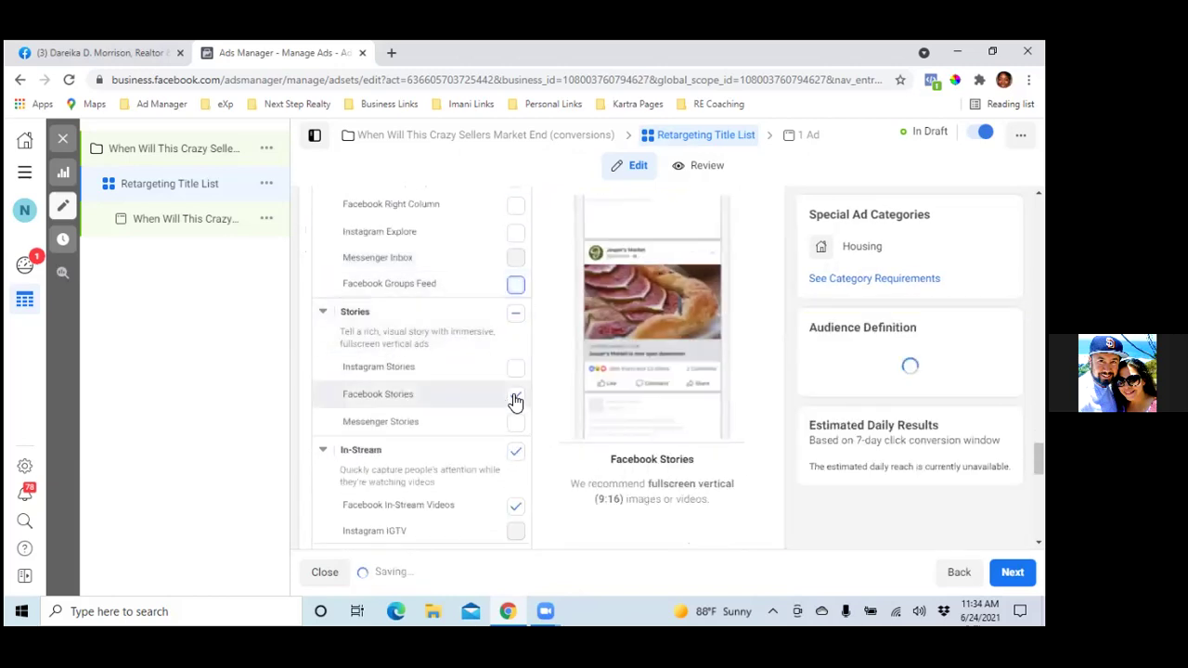
# - Exclude the Facebook Stories, In-Stream, Search and In-Article placements from the ad set
pyautogui.click(515, 452)
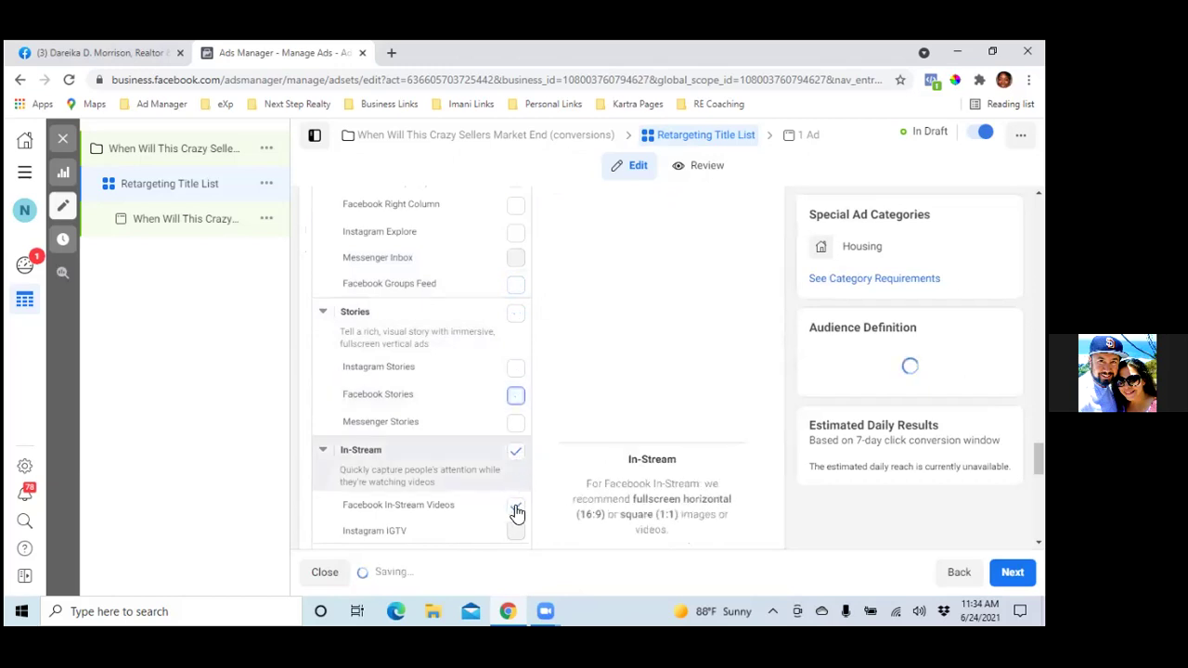
pyautogui.scroll(-3, 440, 390)
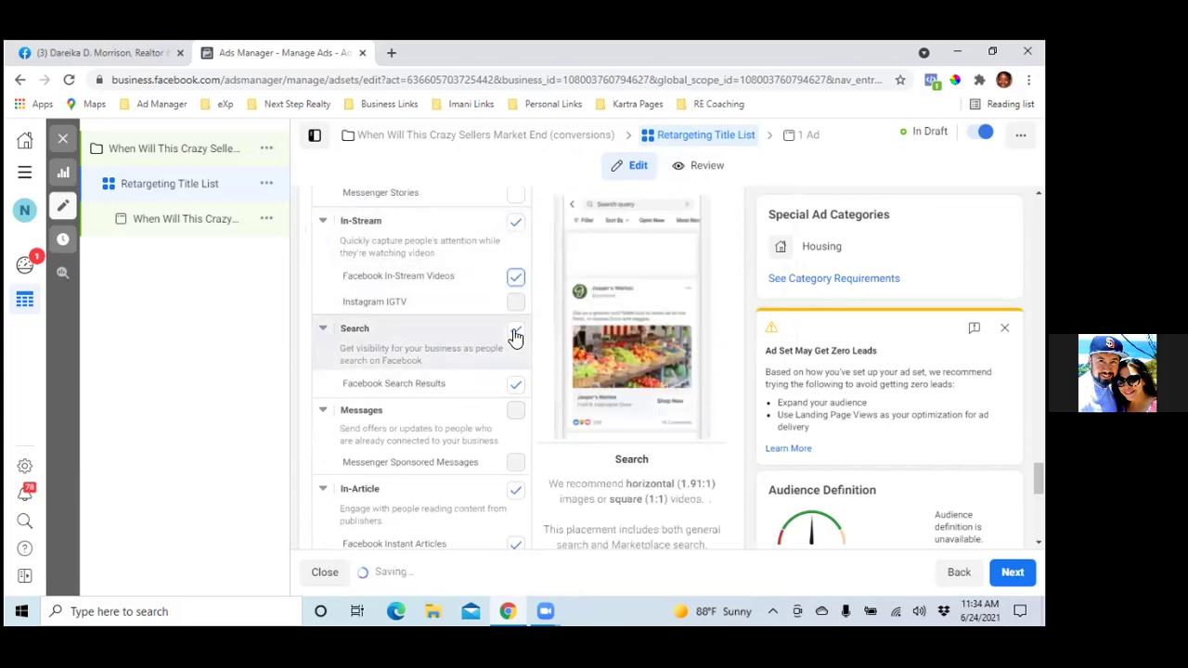
pyautogui.click(516, 226)
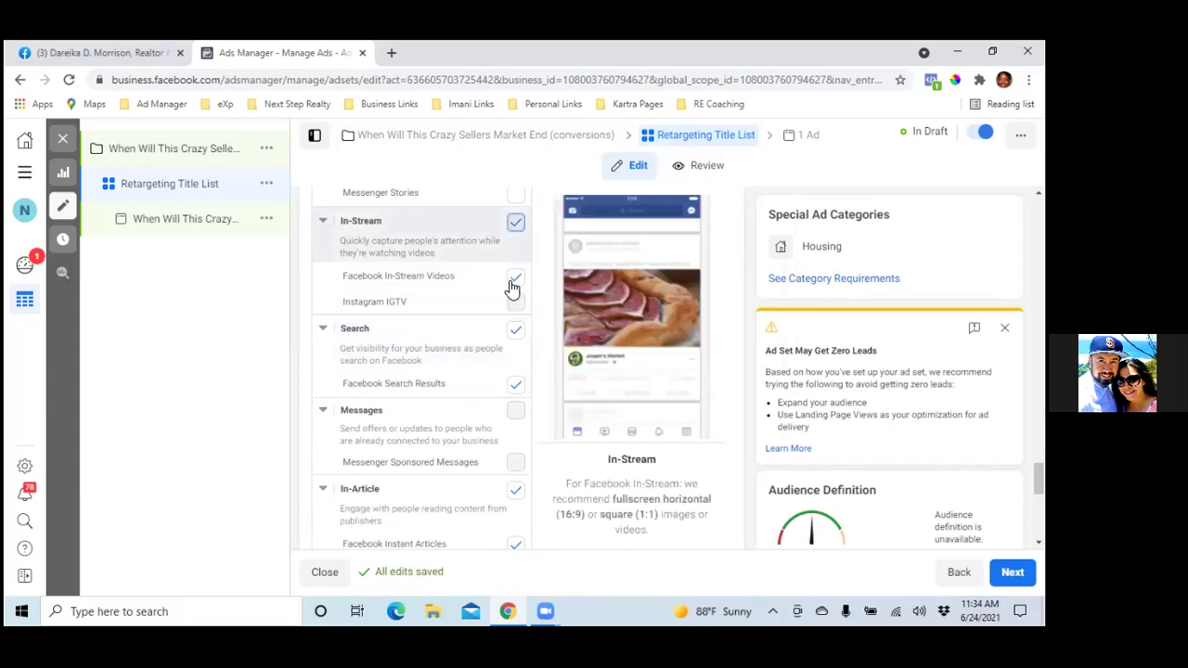
pyautogui.click(513, 285)
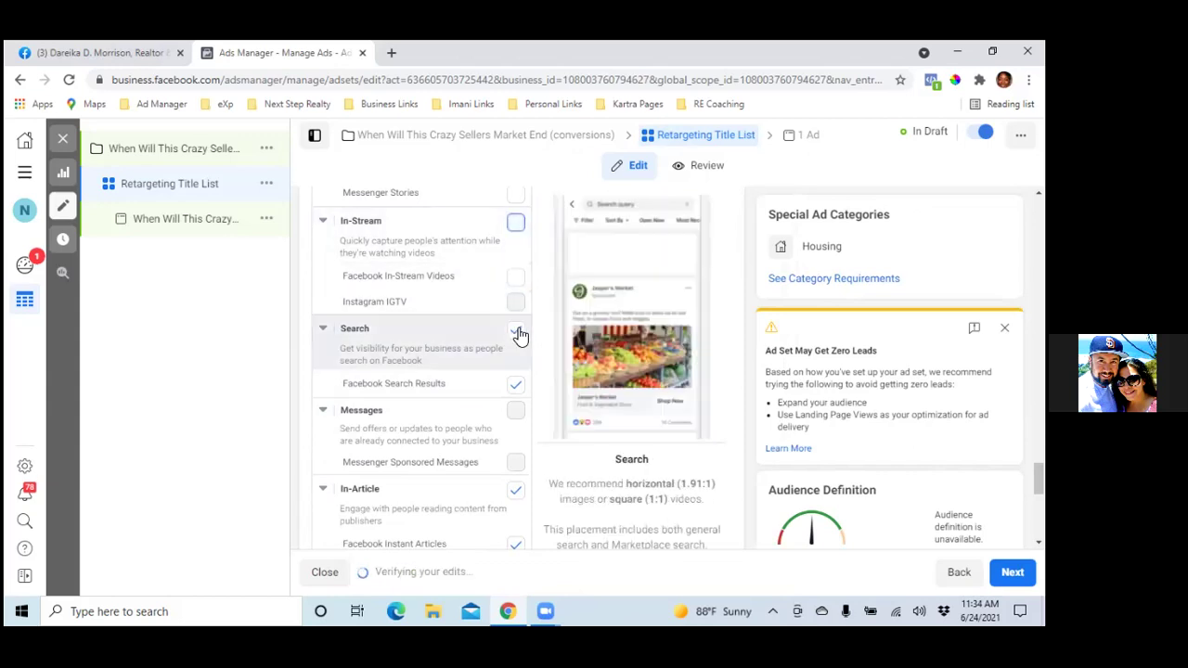
pyautogui.click(490, 359)
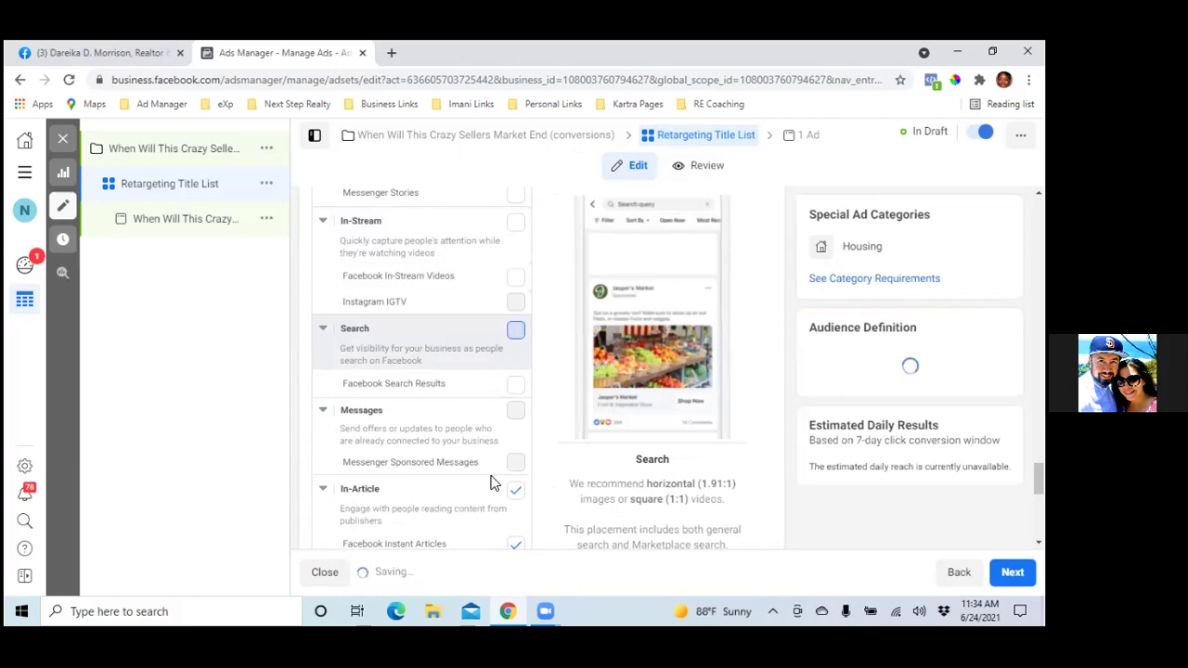
pyautogui.click(516, 493)
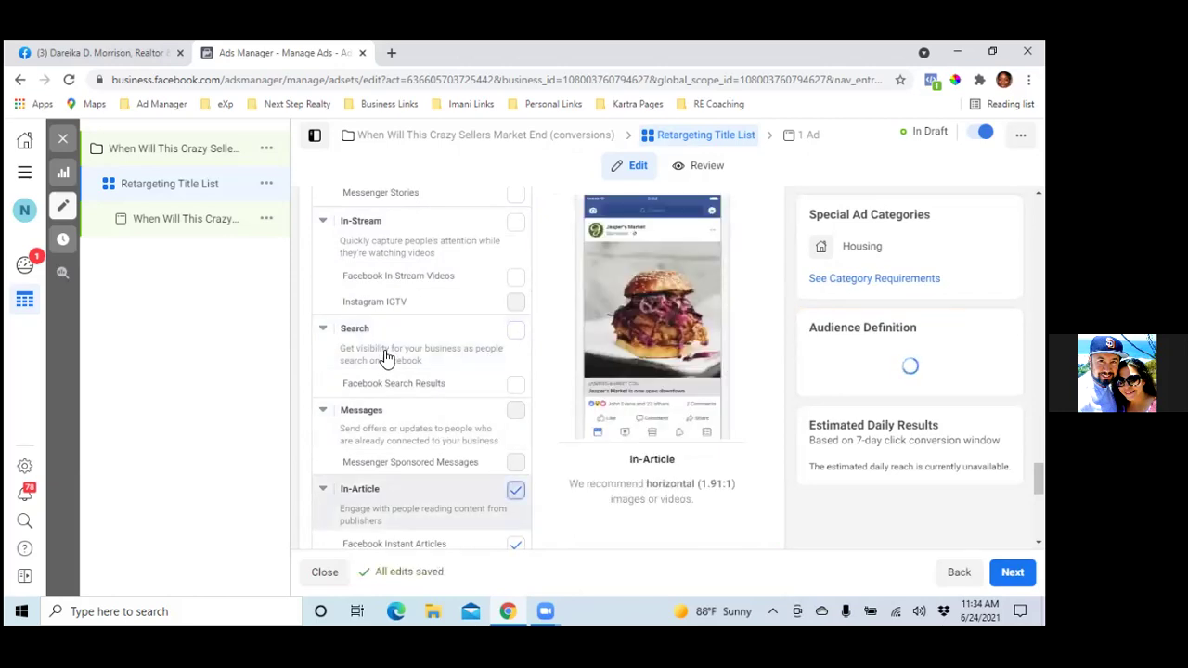
pyautogui.scroll(-5, 388, 357)
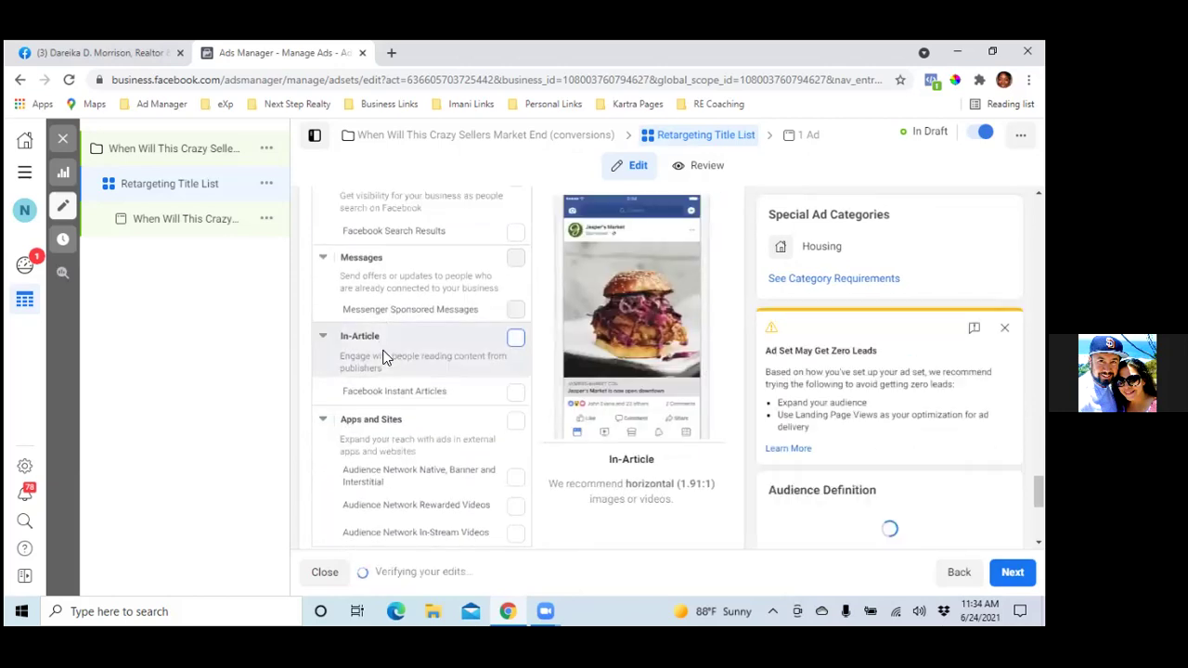
pyautogui.scroll(10, 393, 376)
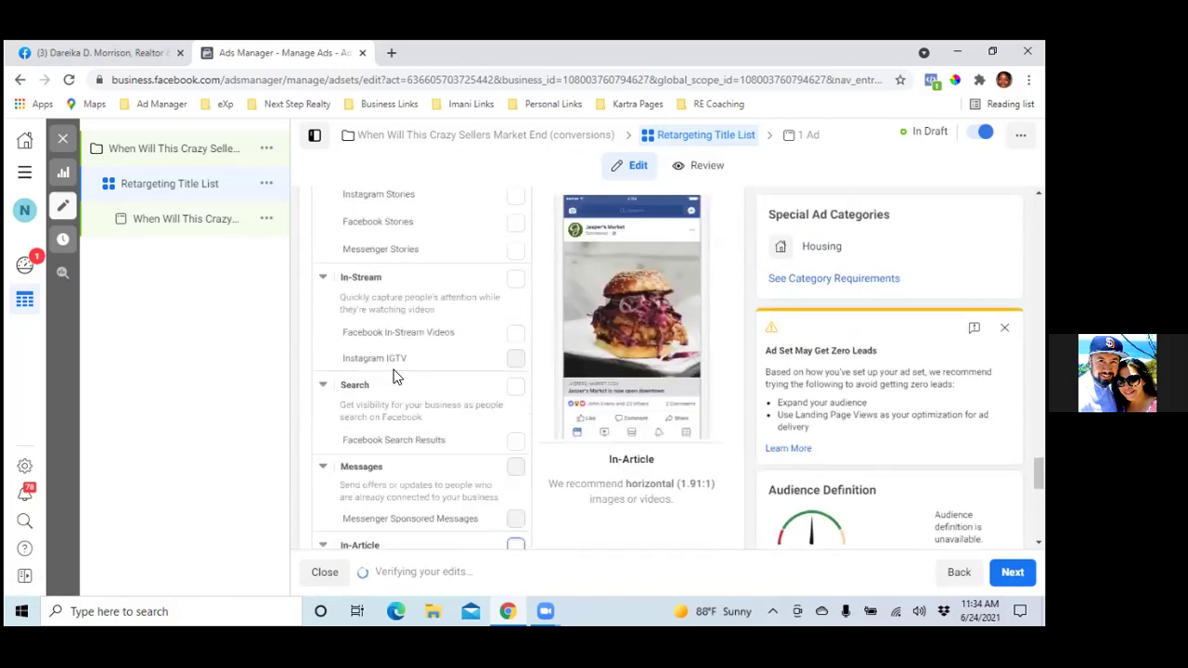
pyautogui.scroll(3, 392, 376)
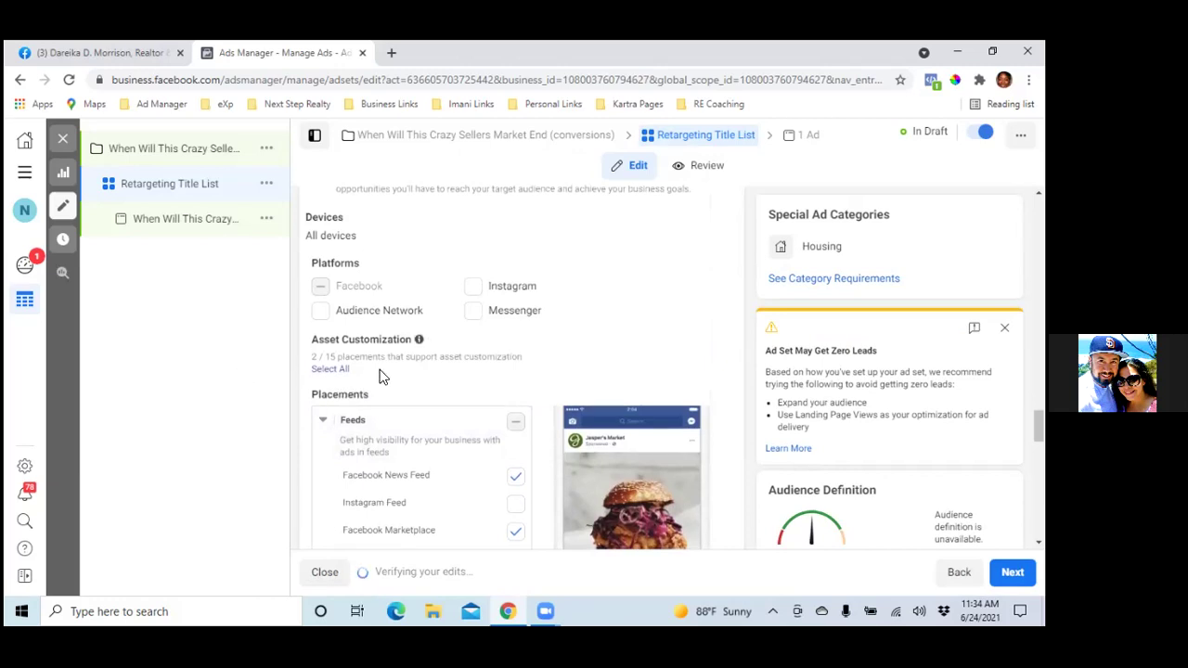
pyautogui.scroll(-5, 379, 374)
pyautogui.scroll(-10, 479, 459)
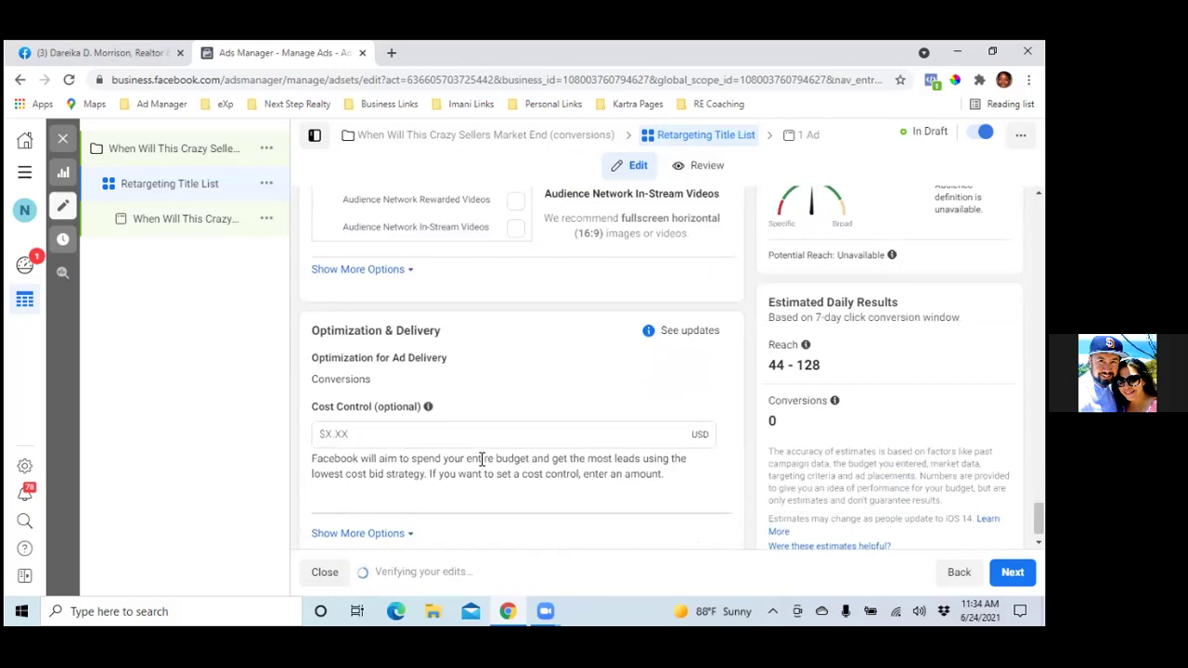
# - Continue from the ad set to the ad and set its ad setup to Use Existing Post
pyautogui.scroll(-1, 596, 522)
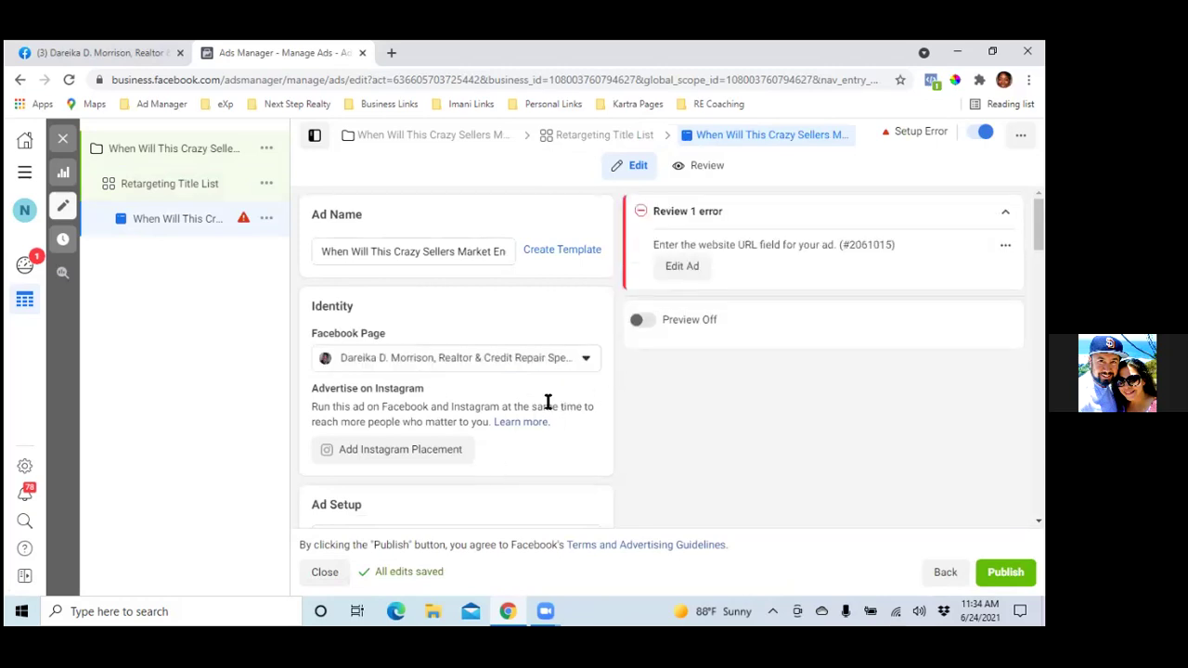
pyautogui.scroll(-2, 364, 427)
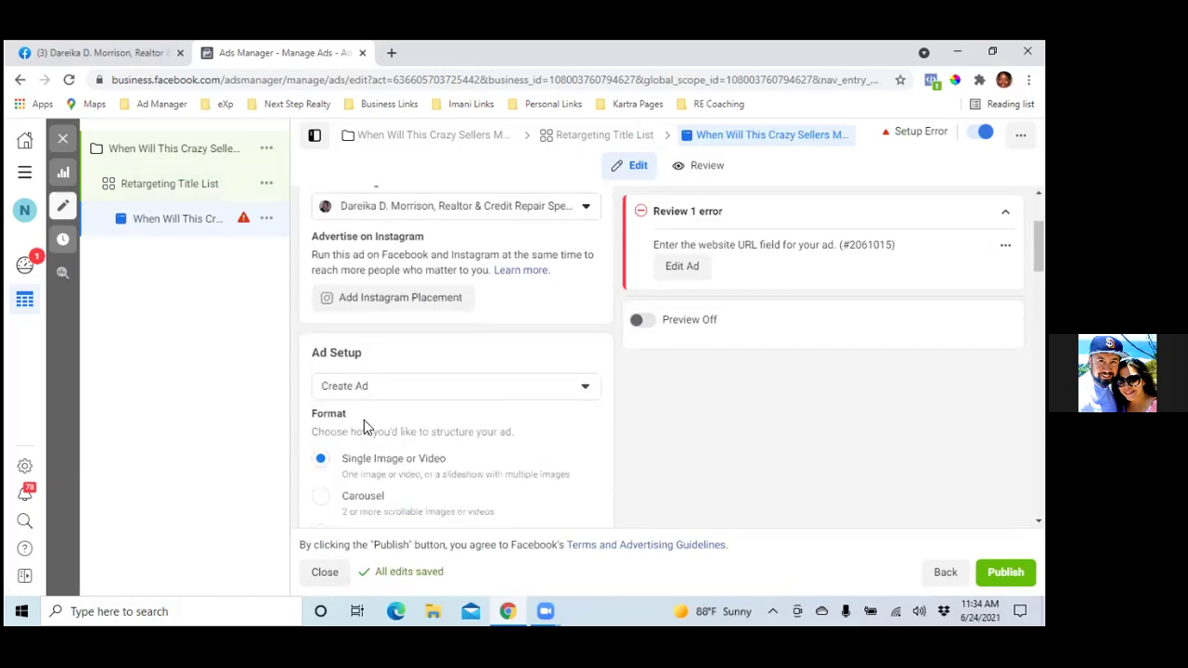
pyautogui.click(585, 388)
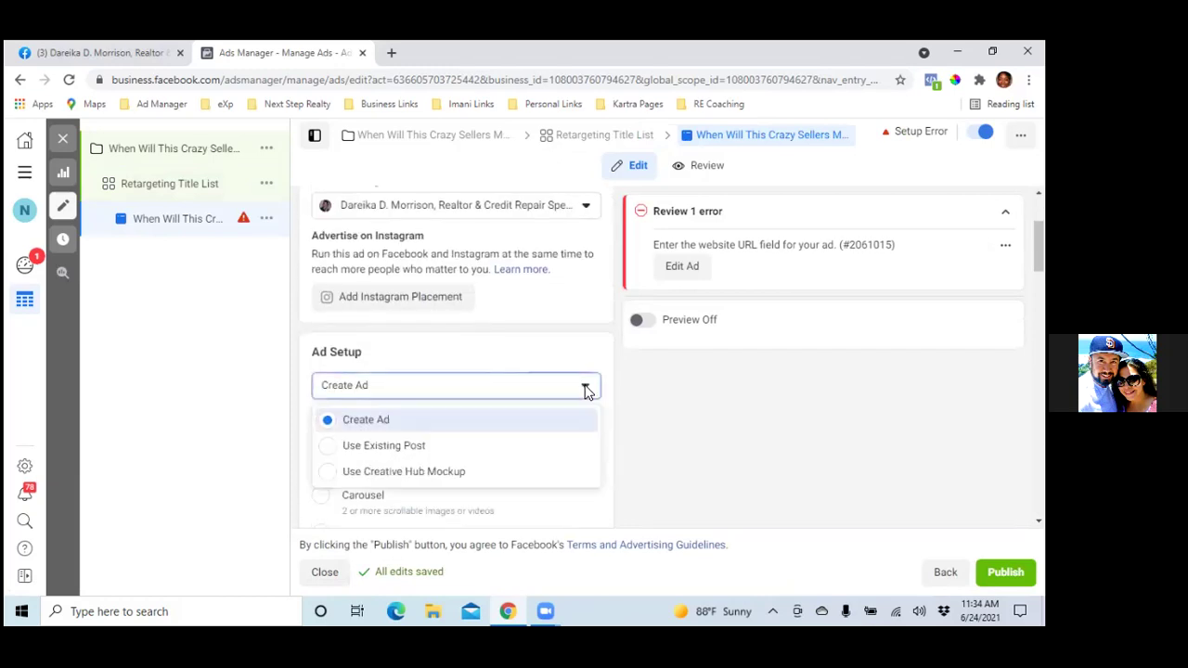
pyautogui.click(329, 449)
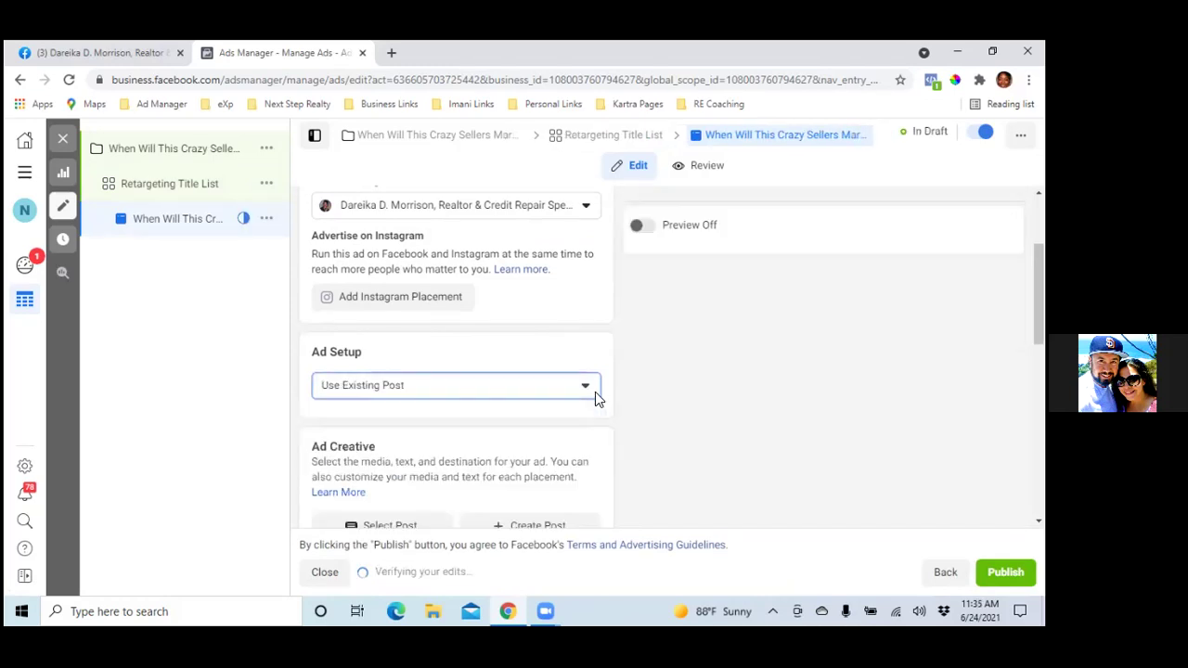
# - Choose the Jun 24, 2021 video post "When Will This Crazy Sellers Market End?" as the ad creative
pyautogui.scroll(-2, 551, 433)
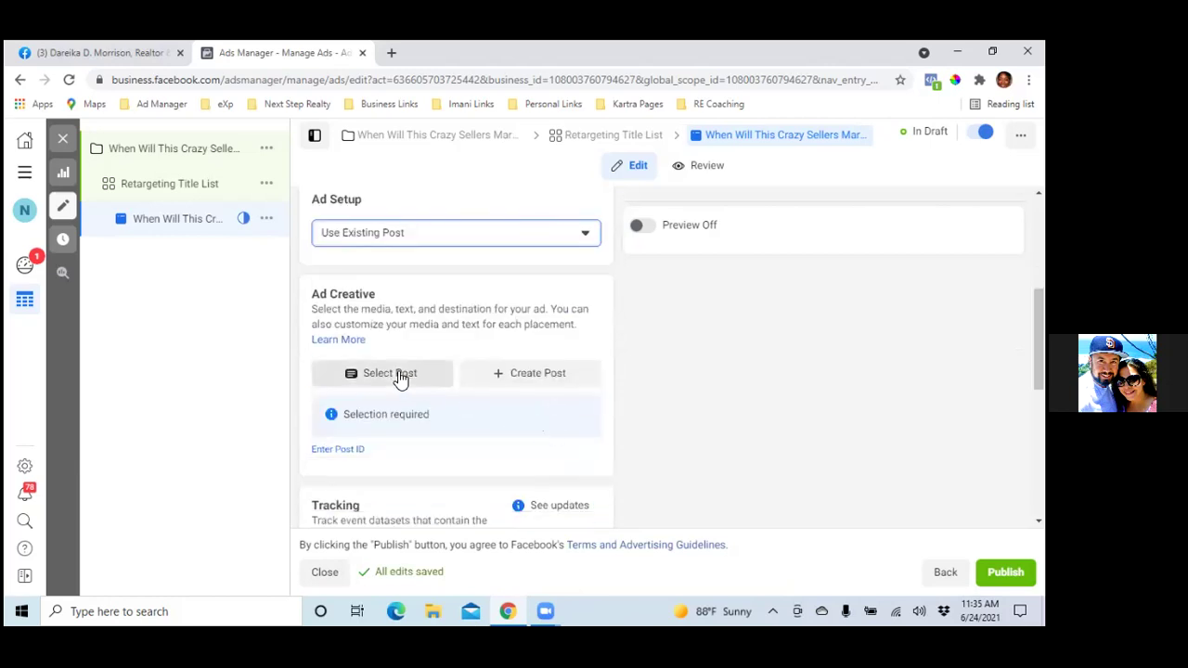
pyautogui.click(489, 423)
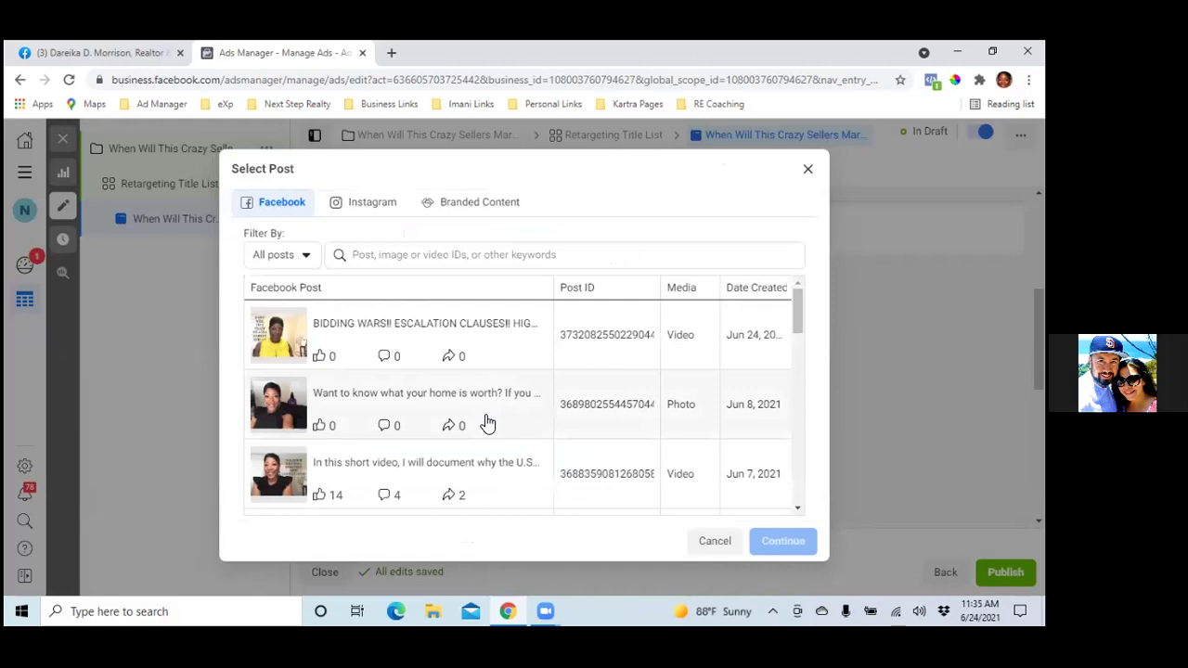
pyautogui.click(285, 341)
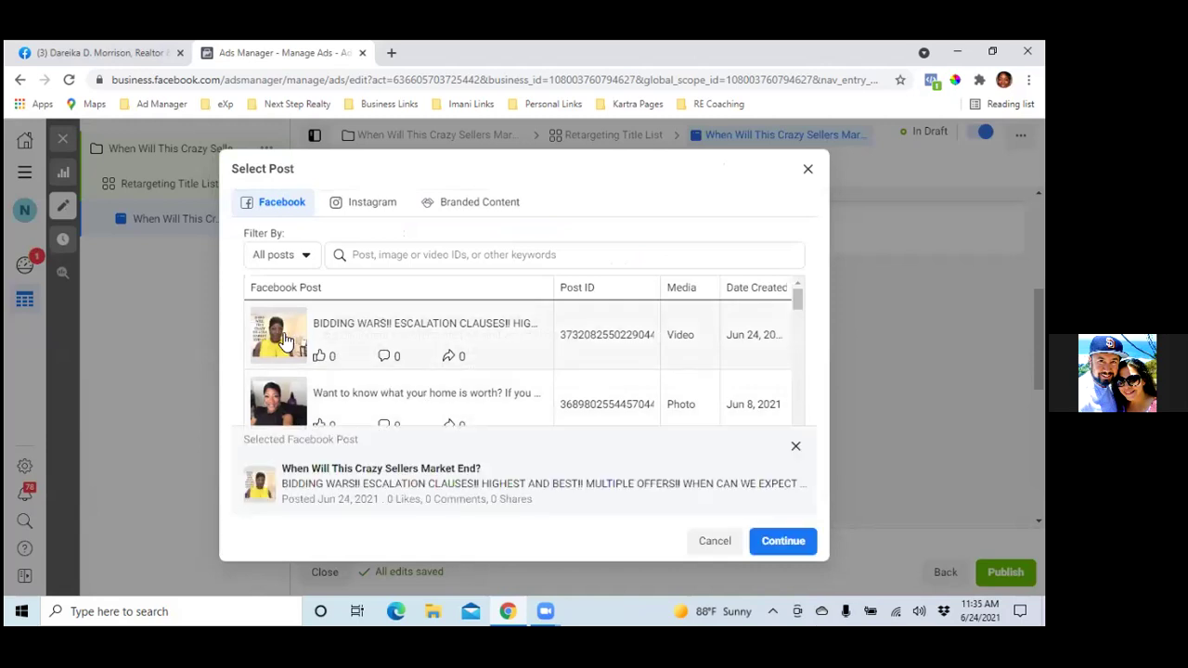
pyautogui.click(796, 545)
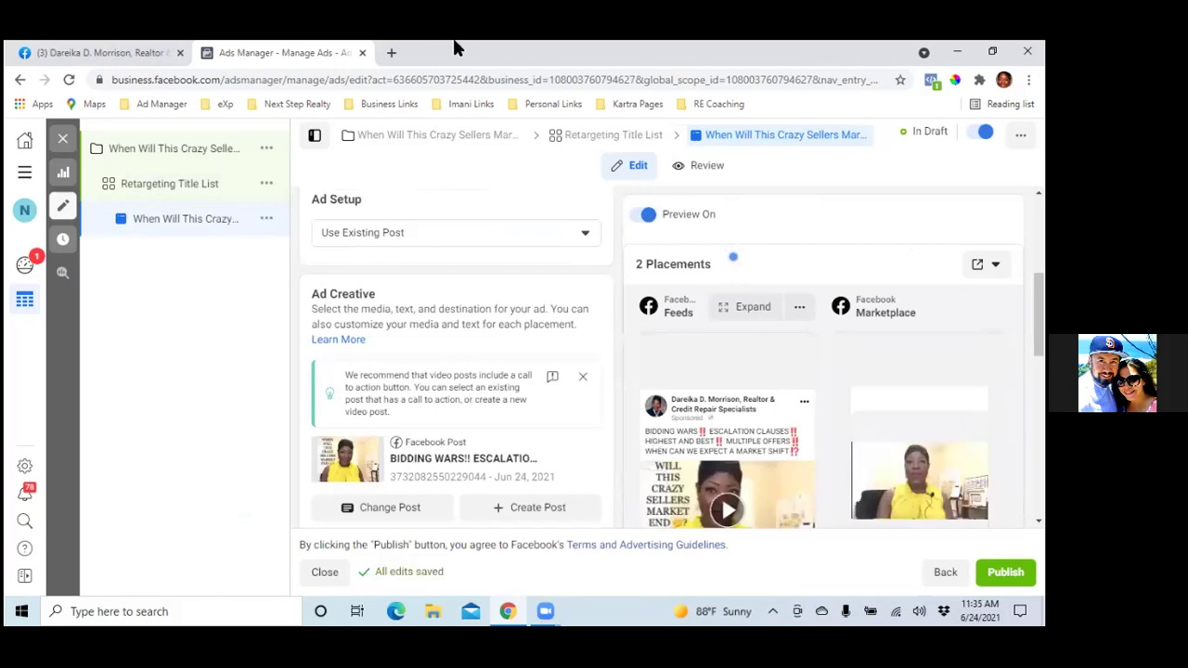
pyautogui.click(391, 57)
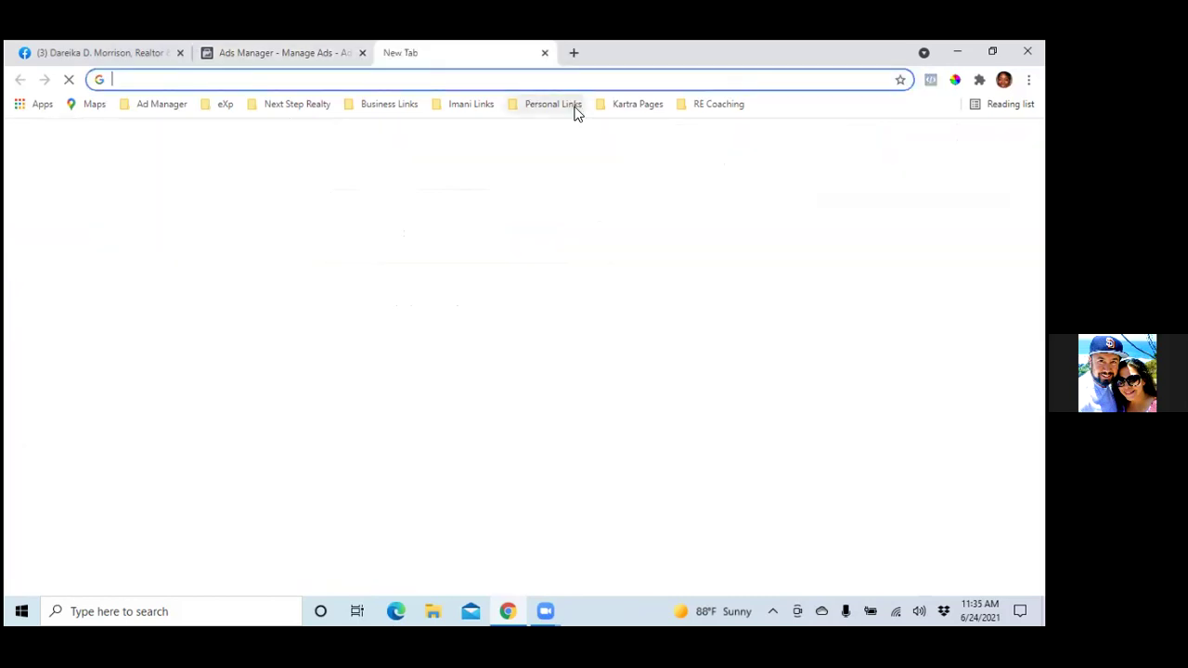
pyautogui.click(633, 104)
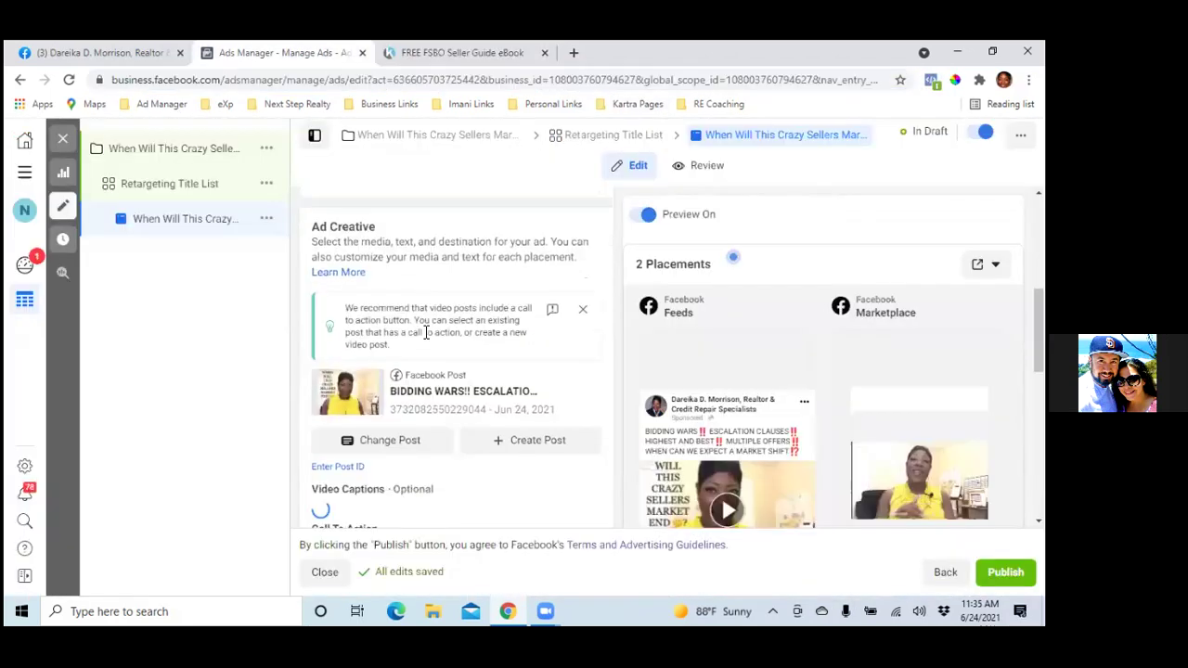
pyautogui.scroll(-1, 432, 353)
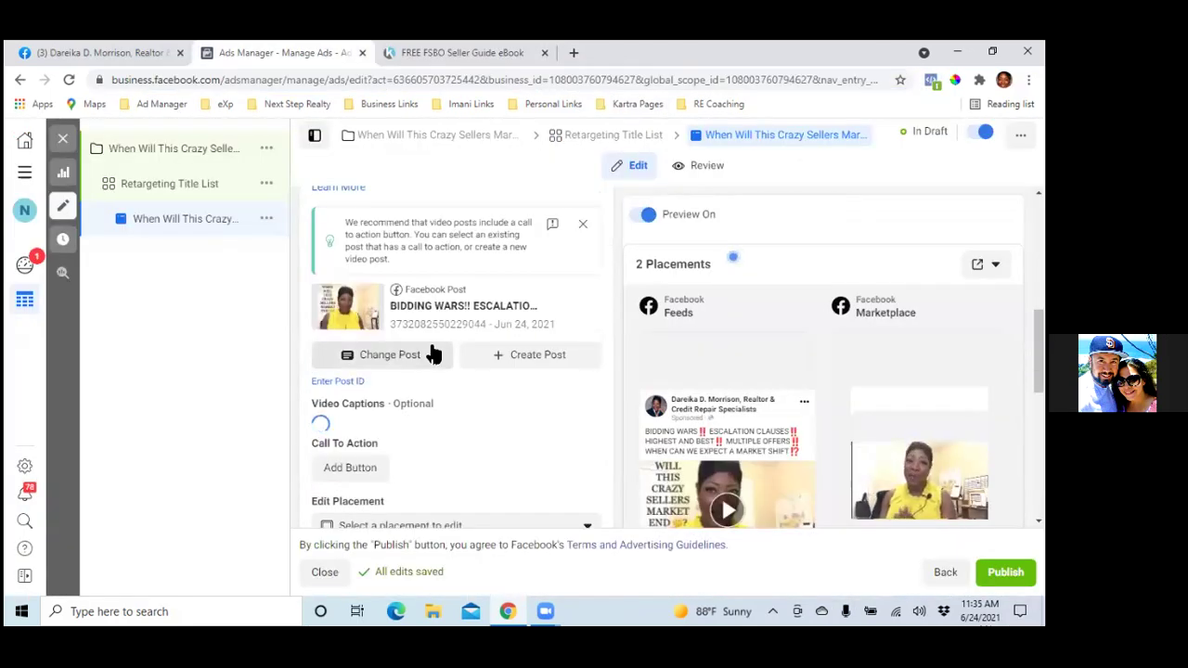
pyautogui.scroll(-1, 432, 353)
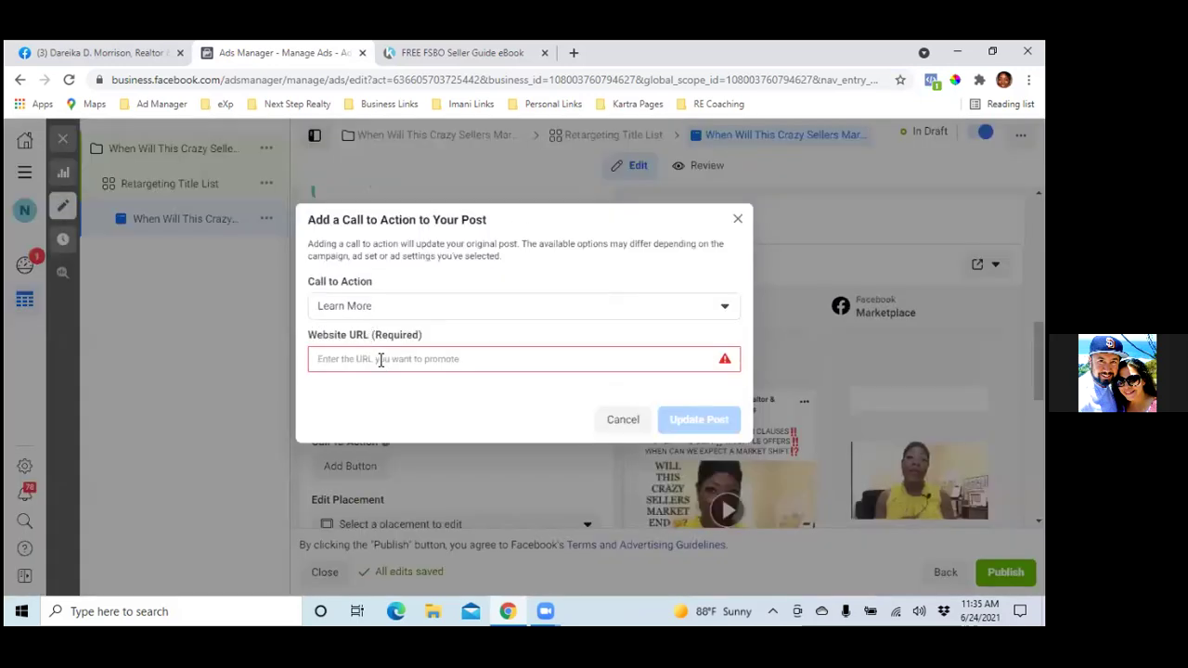
pyautogui.click(379, 358)
pyautogui.rightClick(384, 359)
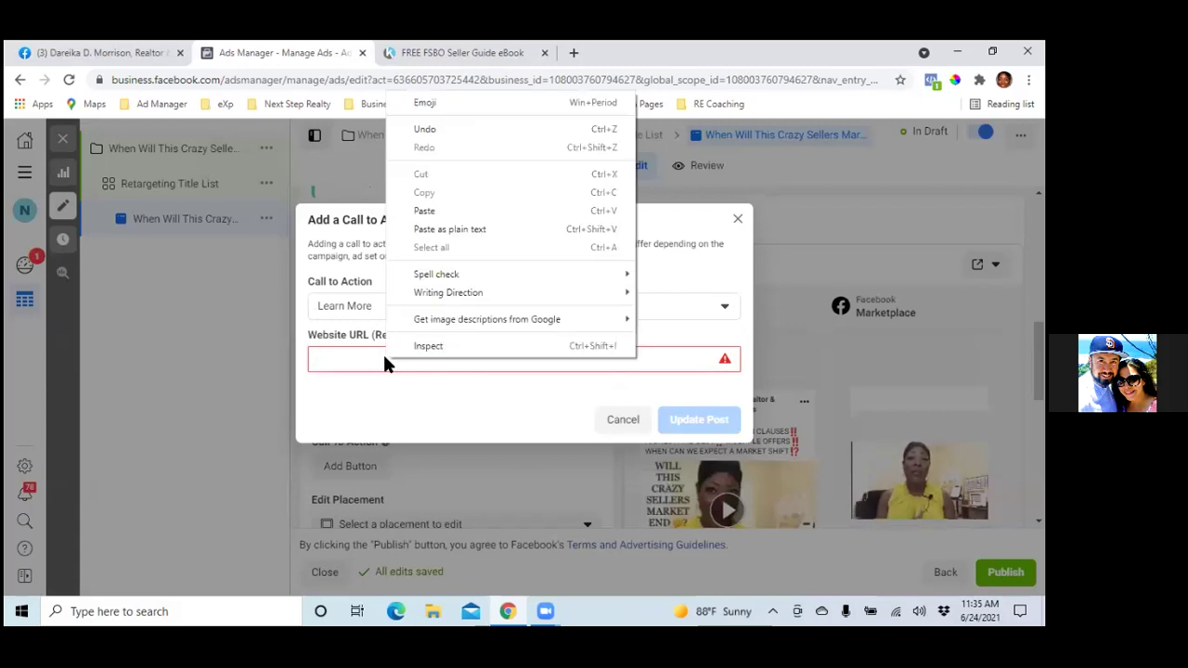
pyautogui.click(439, 211)
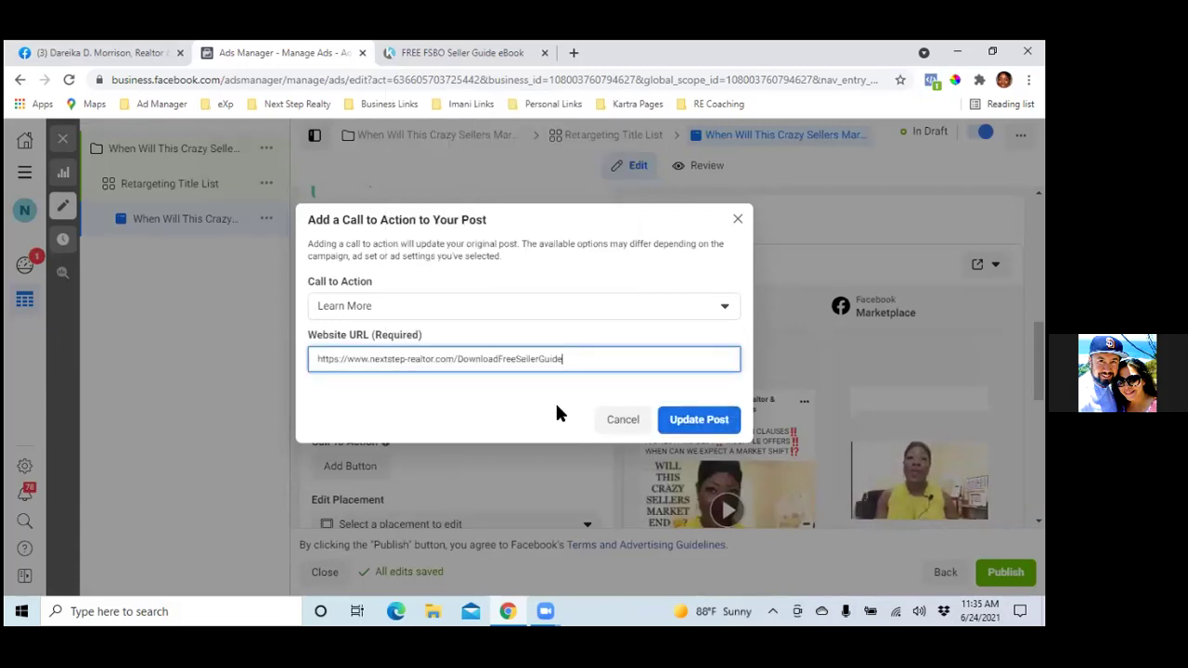
pyautogui.click(722, 421)
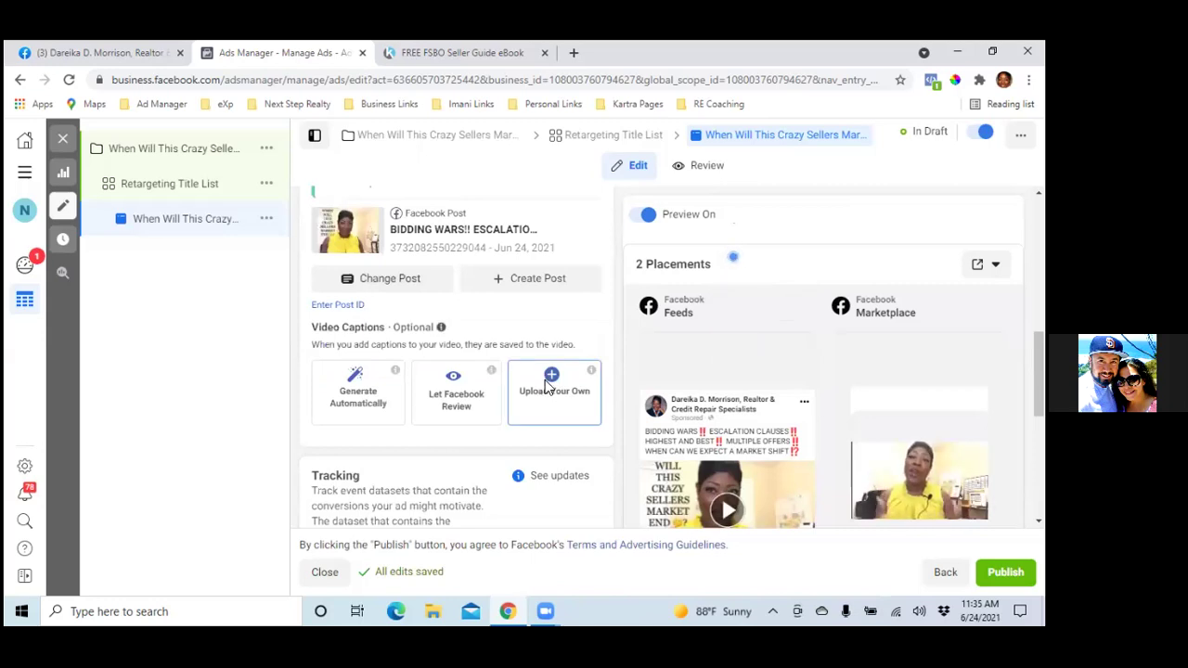
# - Check the ad's tracking settings and try to publish the campaign, ad set and ad
pyautogui.scroll(-3, 547, 388)
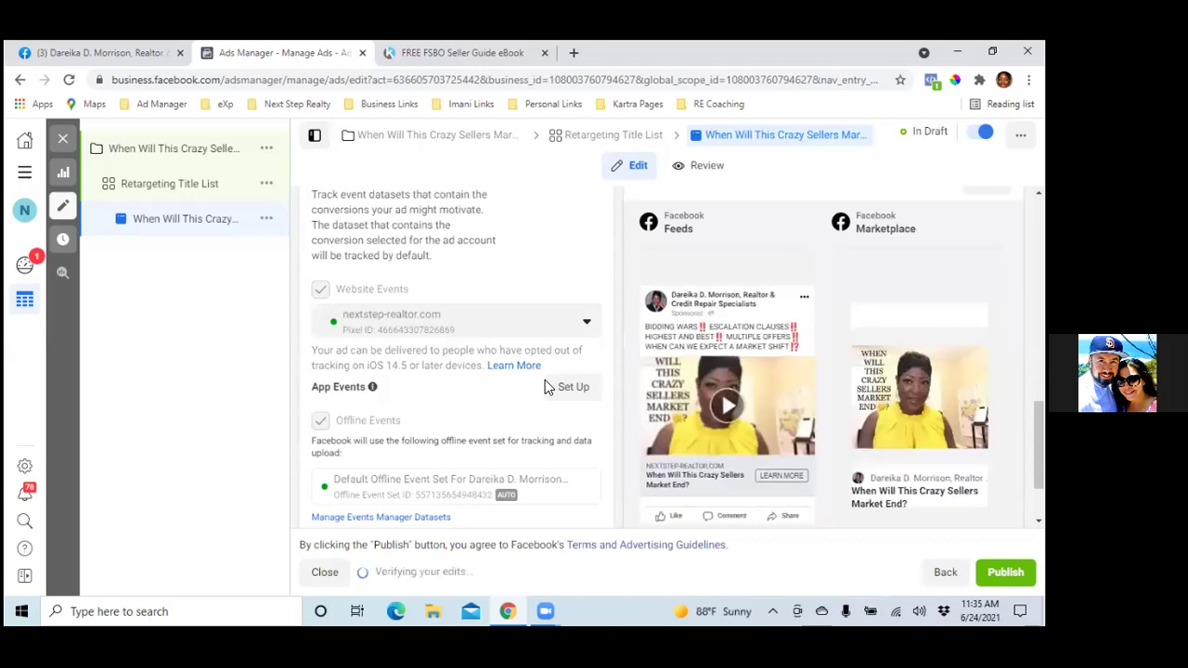
pyautogui.scroll(-1, 548, 388)
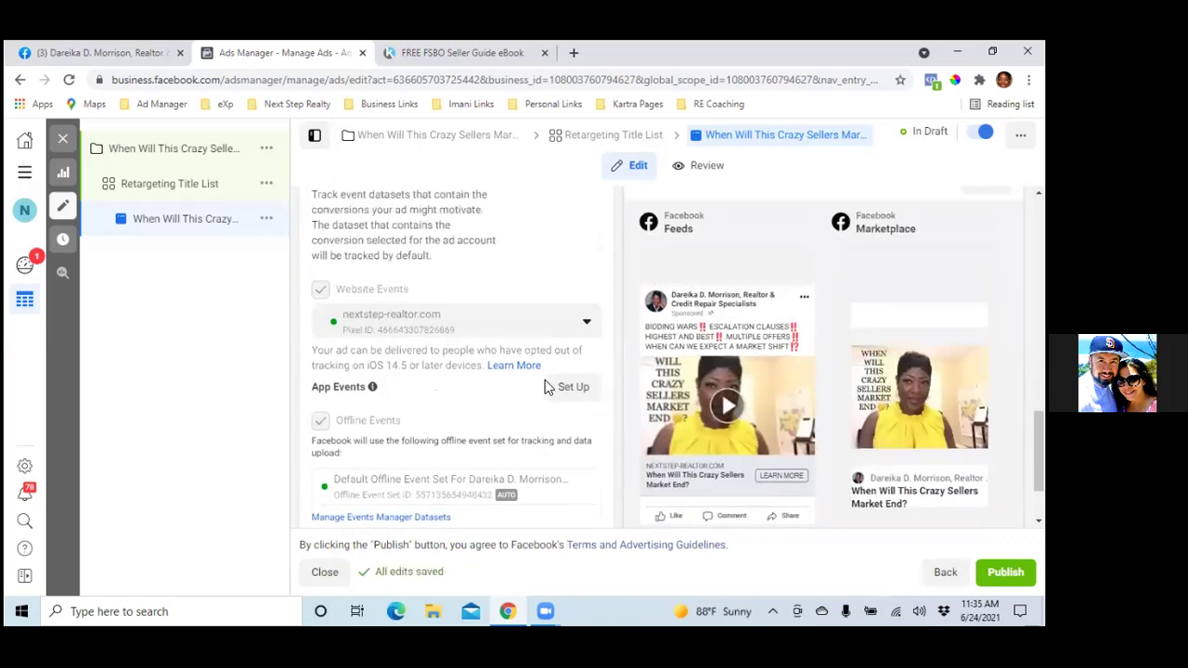
pyautogui.scroll(-2, 545, 386)
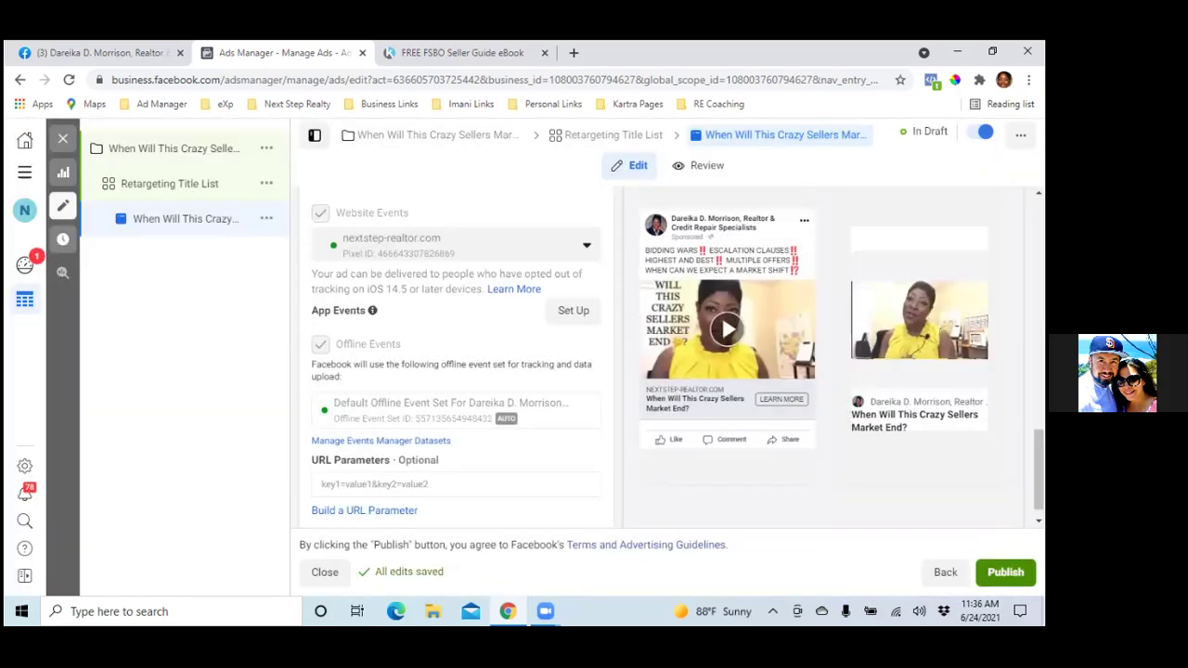
pyautogui.click(1005, 572)
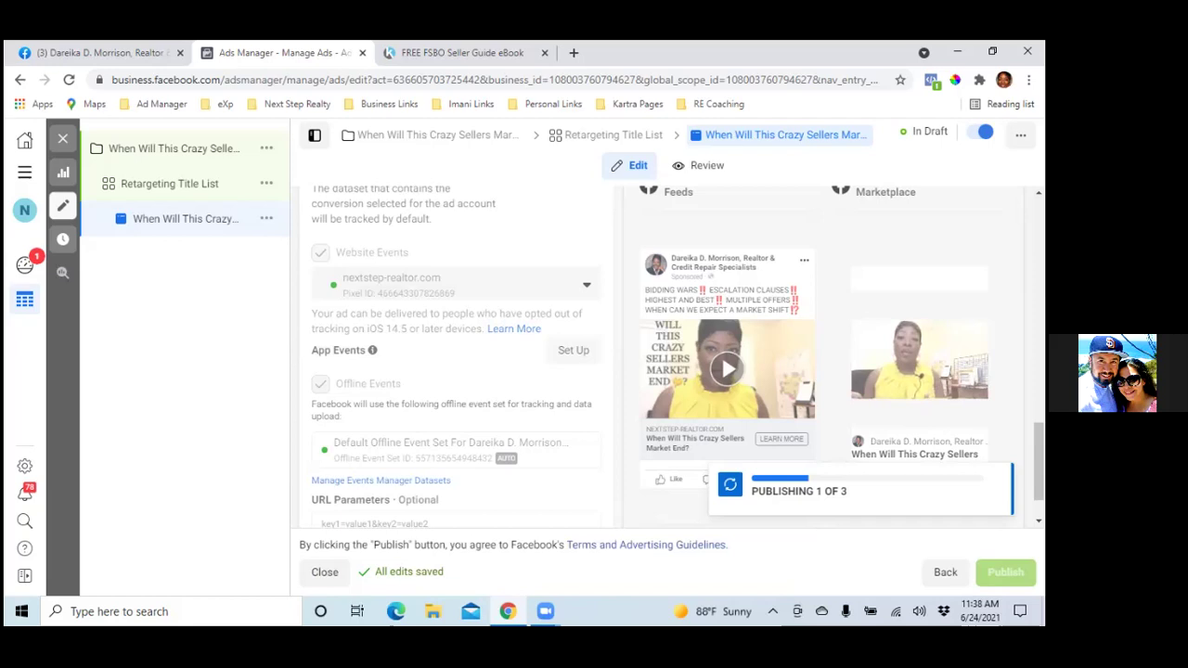
# - Reload the ad editing page and publish the campaign with its ad set and ad
pyautogui.click(69, 81)
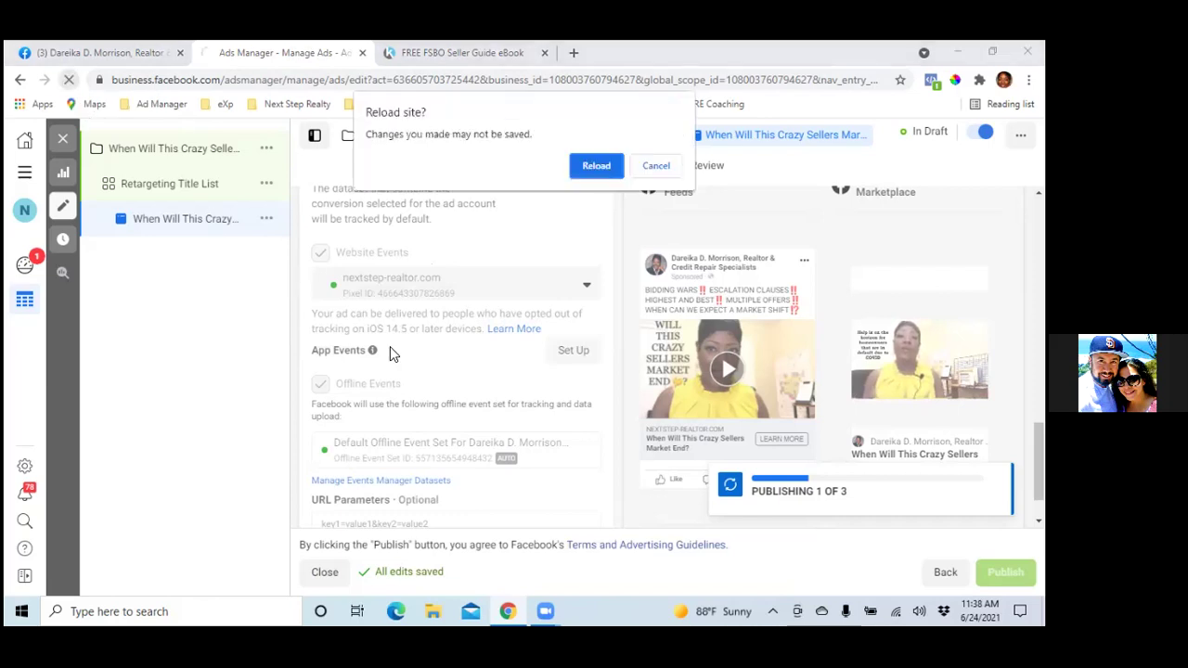
pyautogui.click(594, 173)
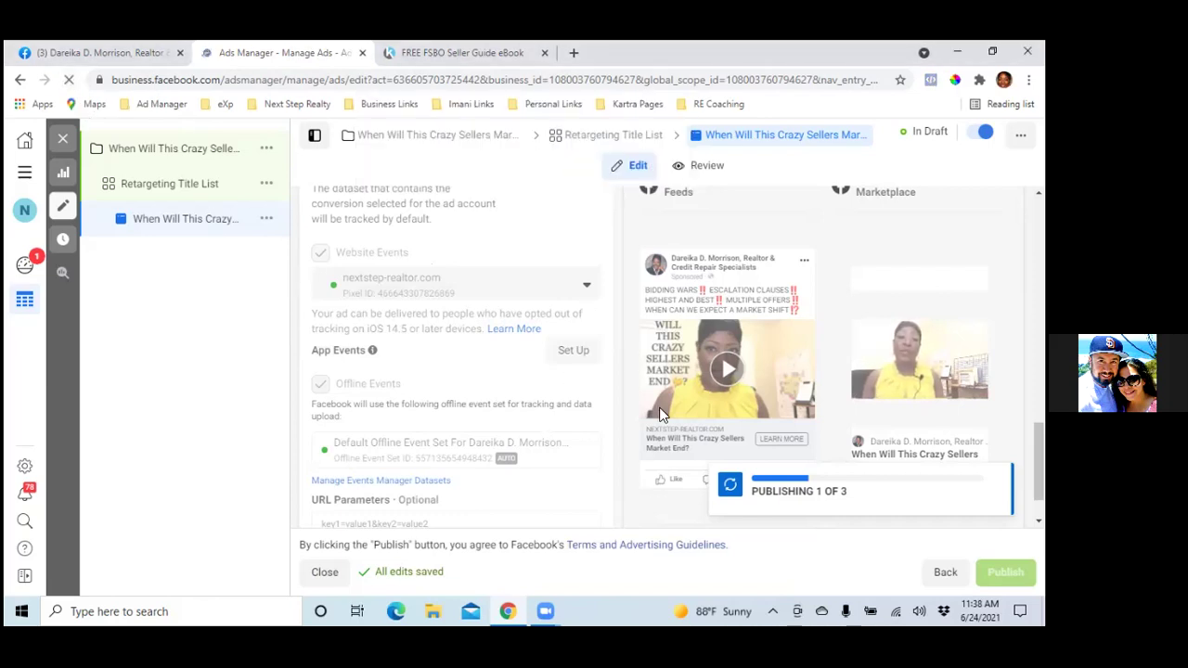
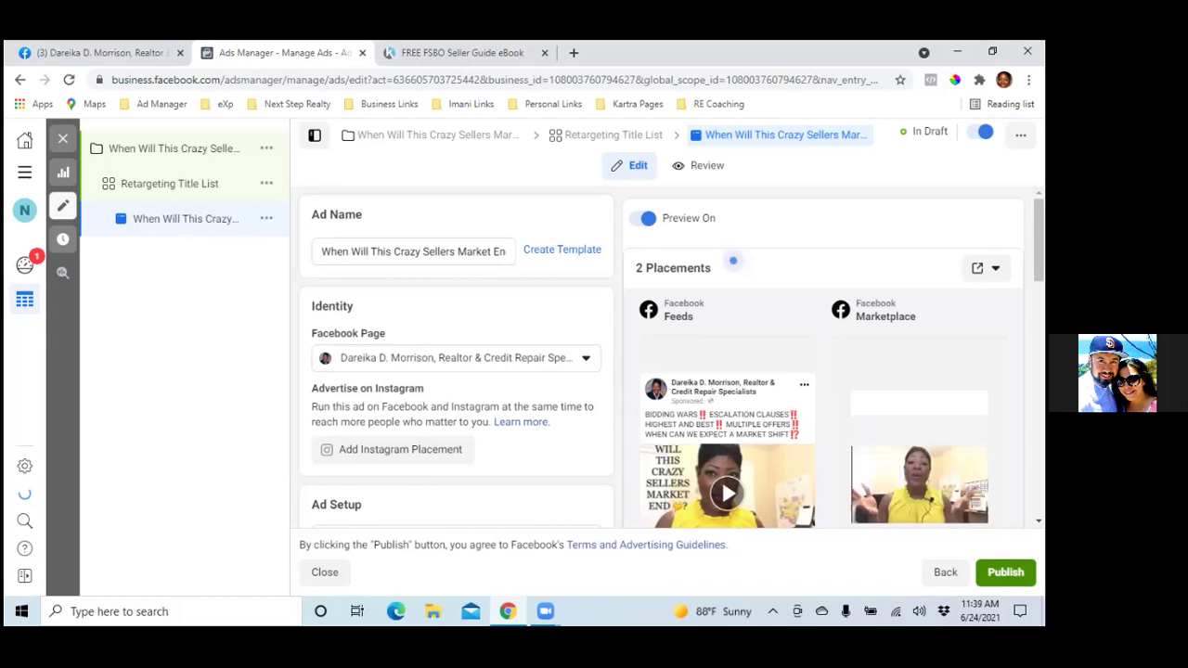
pyautogui.click(1005, 571)
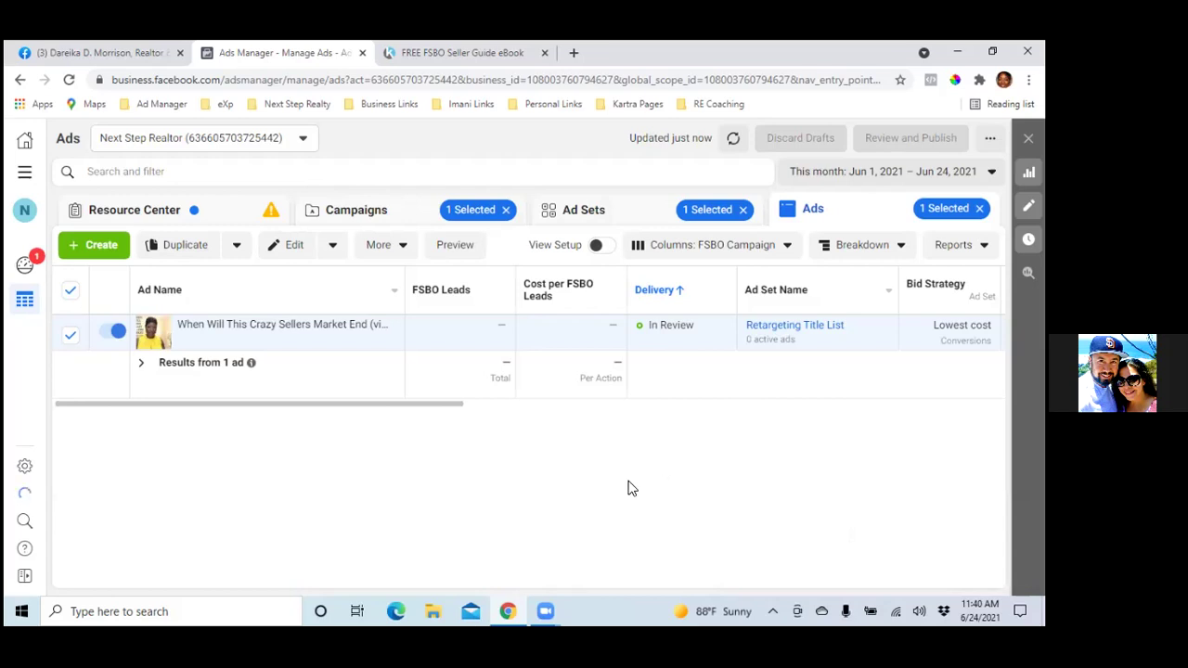
# - Open the published ad for editing, preview it in the Facebook Desktop News Feed and locate the sponsored video post there
pyautogui.moveTo(261, 339)
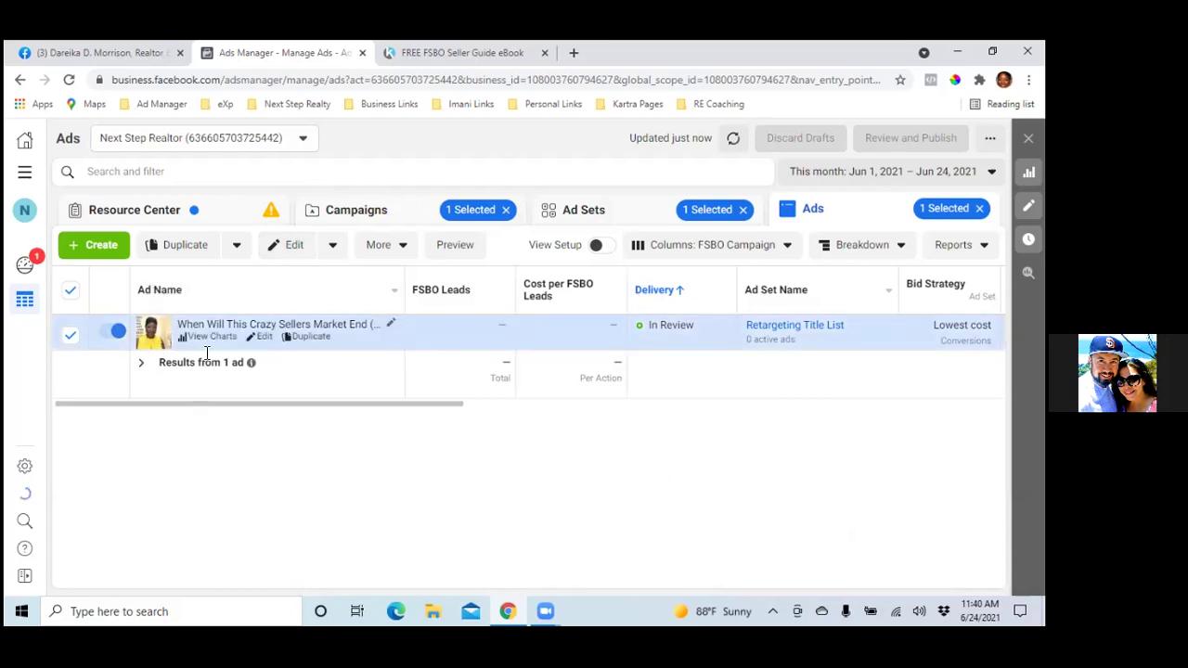
pyautogui.click(264, 338)
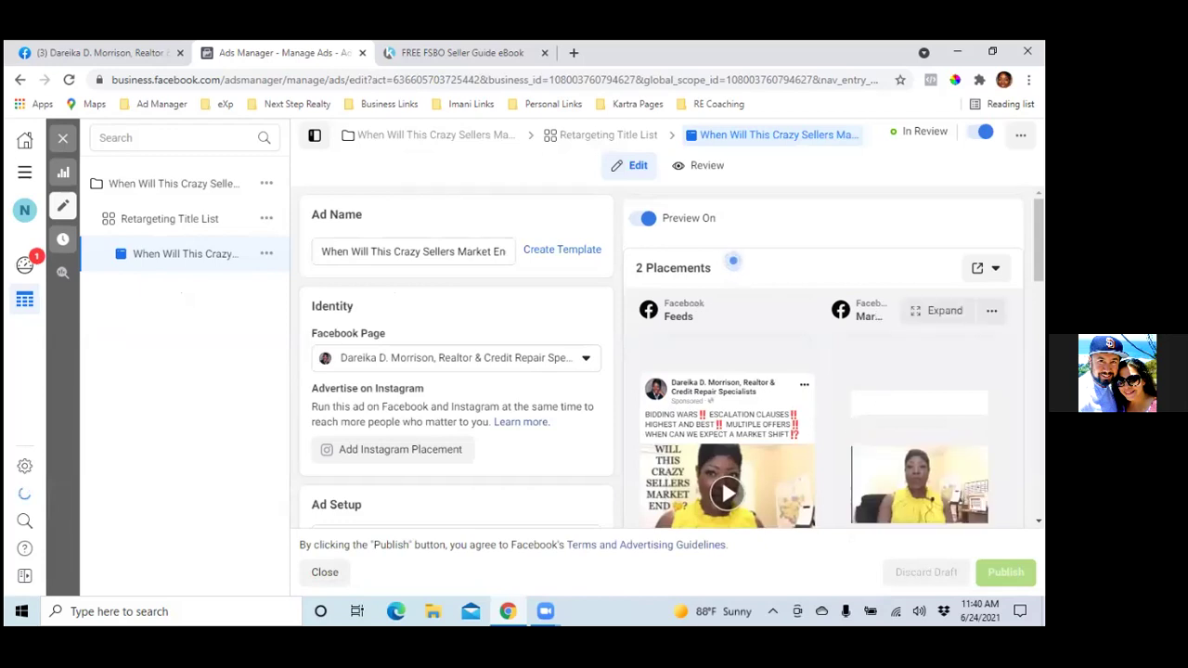
pyautogui.click(986, 267)
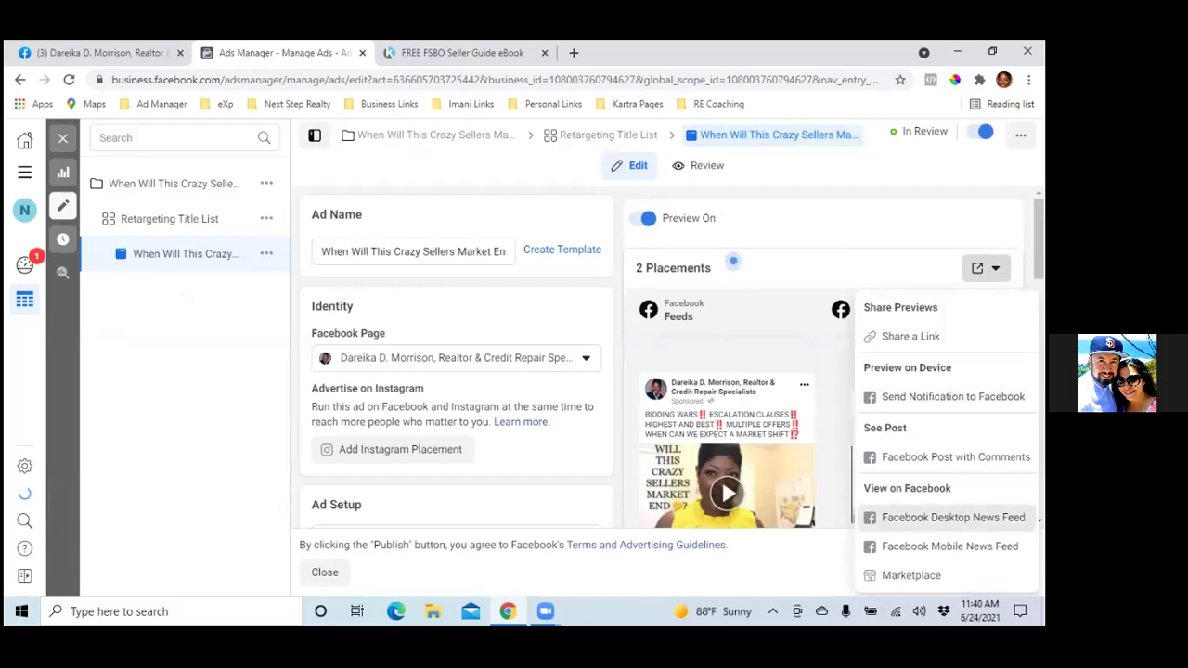
pyautogui.click(953, 517)
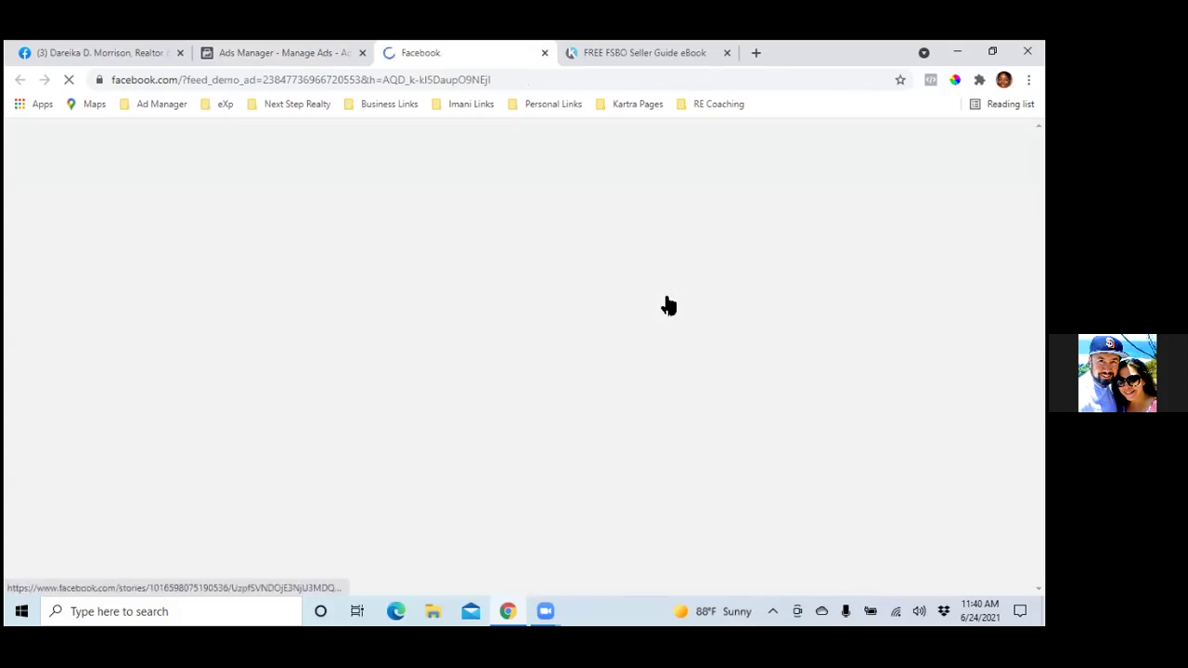
pyautogui.scroll(-8, 665, 302)
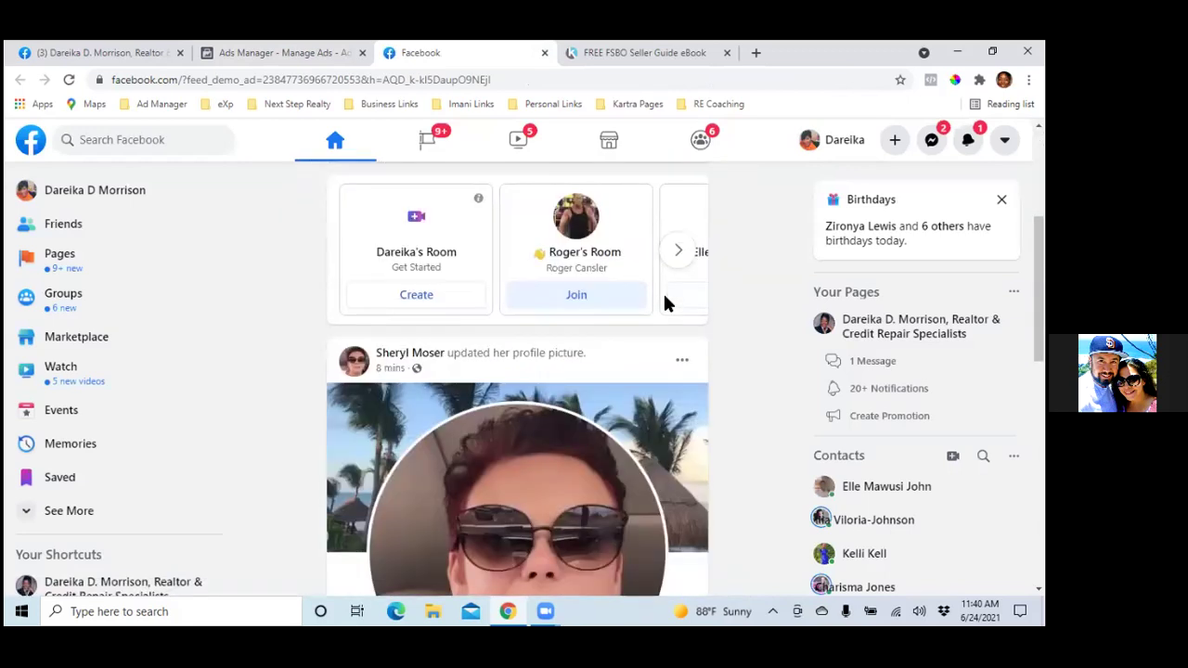
pyautogui.scroll(-2, 666, 303)
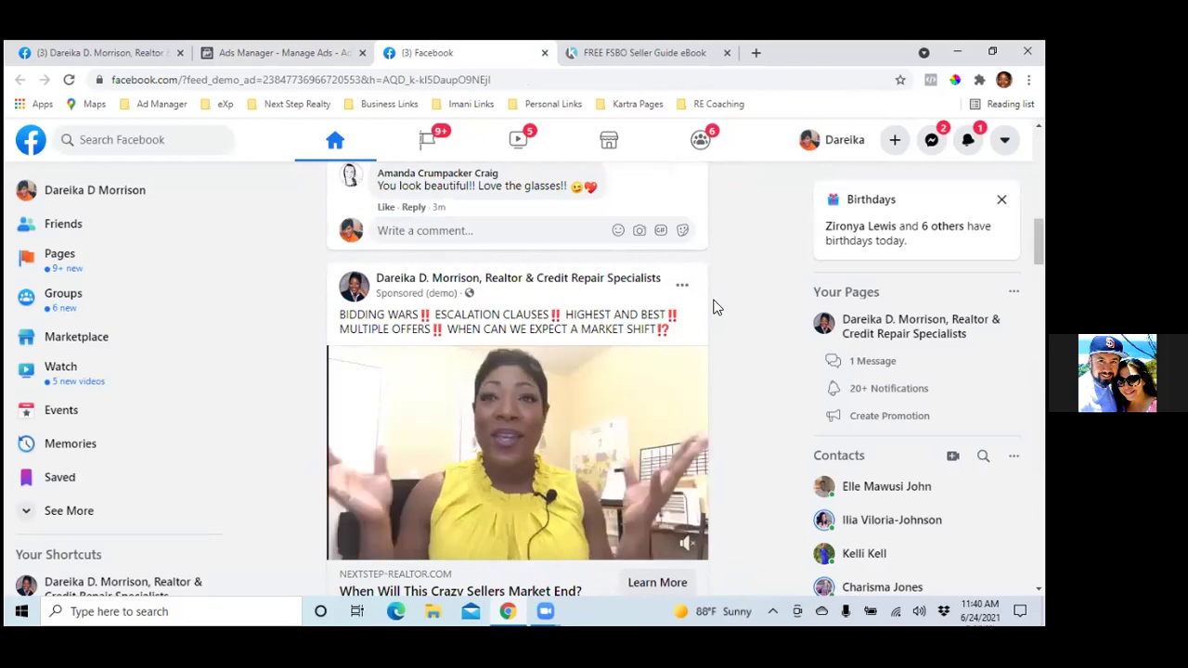
pyautogui.scroll(1, 715, 307)
pyautogui.scroll(-2, 654, 431)
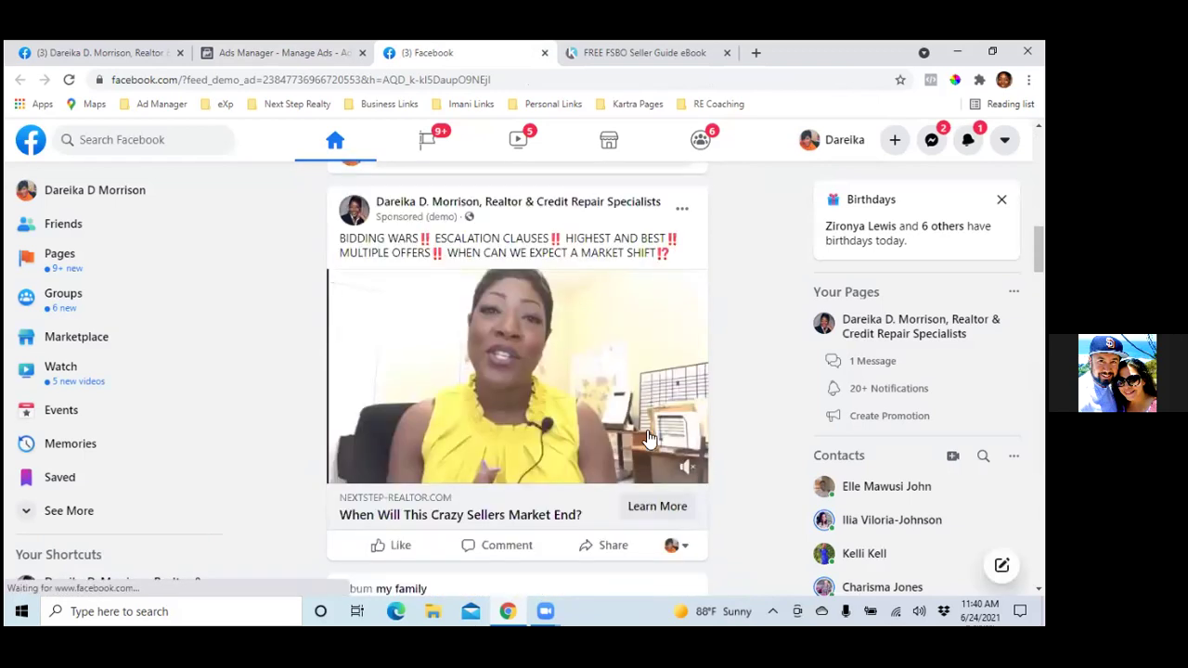
pyautogui.scroll(-1, 647, 434)
# - Follow the previewed ad's Learn More link and review the free For Sale By Owner guide landing page
pyautogui.click(646, 435)
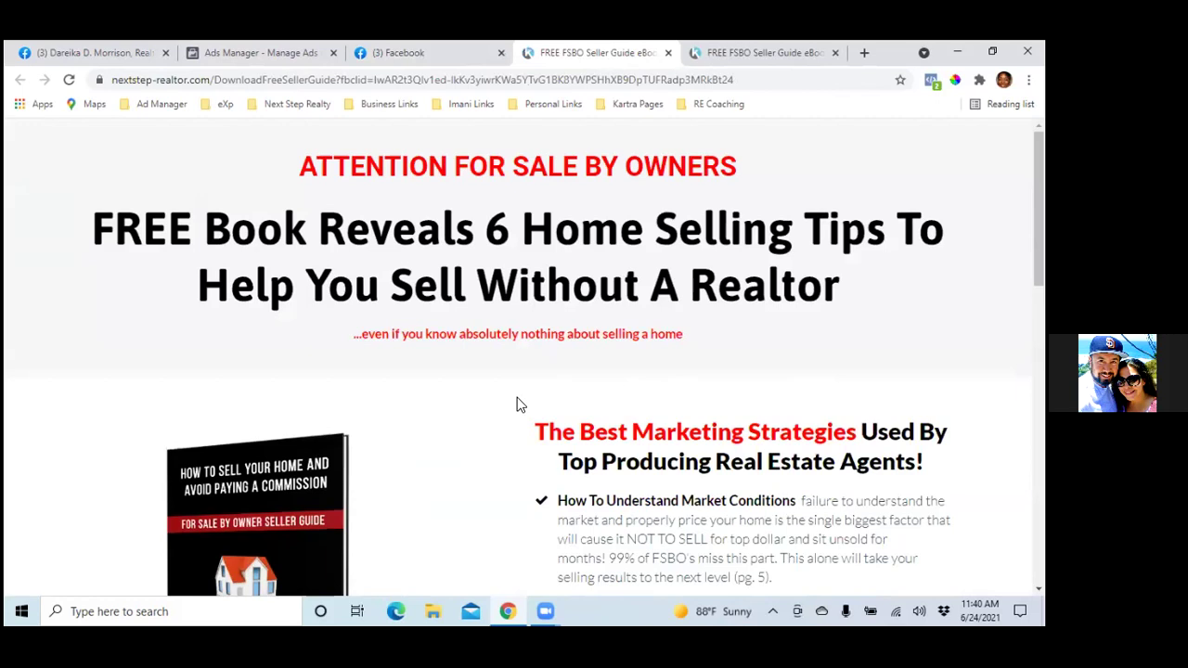
pyautogui.scroll(-3, 518, 405)
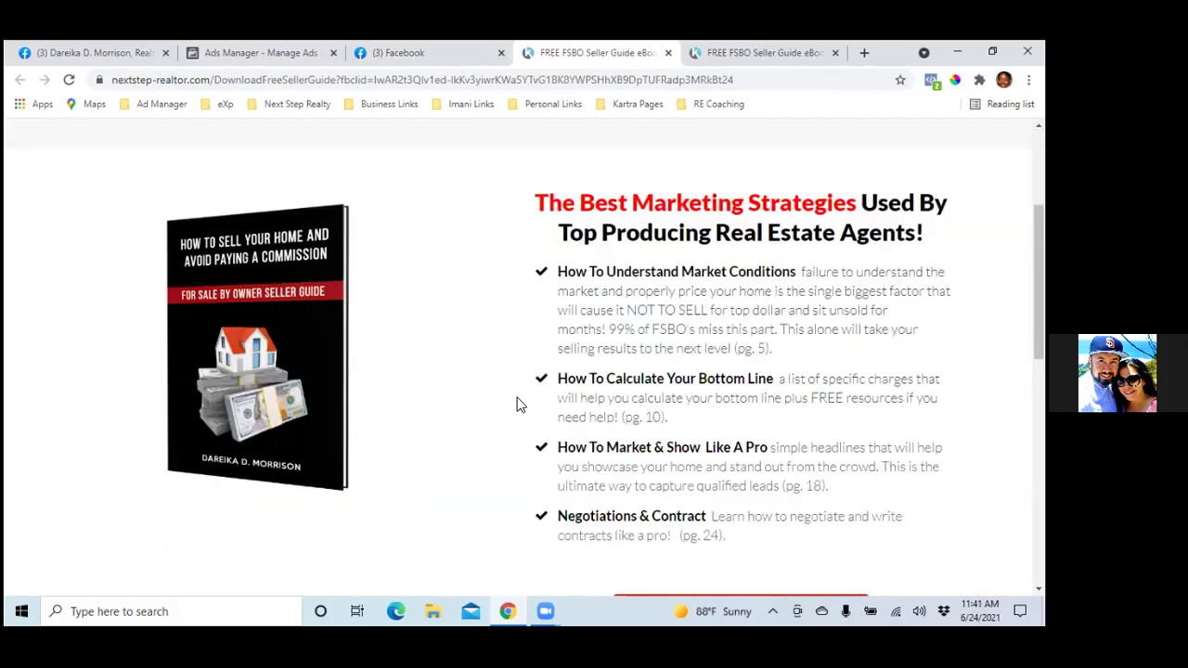
pyautogui.scroll(3, 518, 404)
pyautogui.scroll(-3, 518, 404)
pyautogui.scroll(-1, 518, 404)
pyautogui.scroll(1, 649, 59)
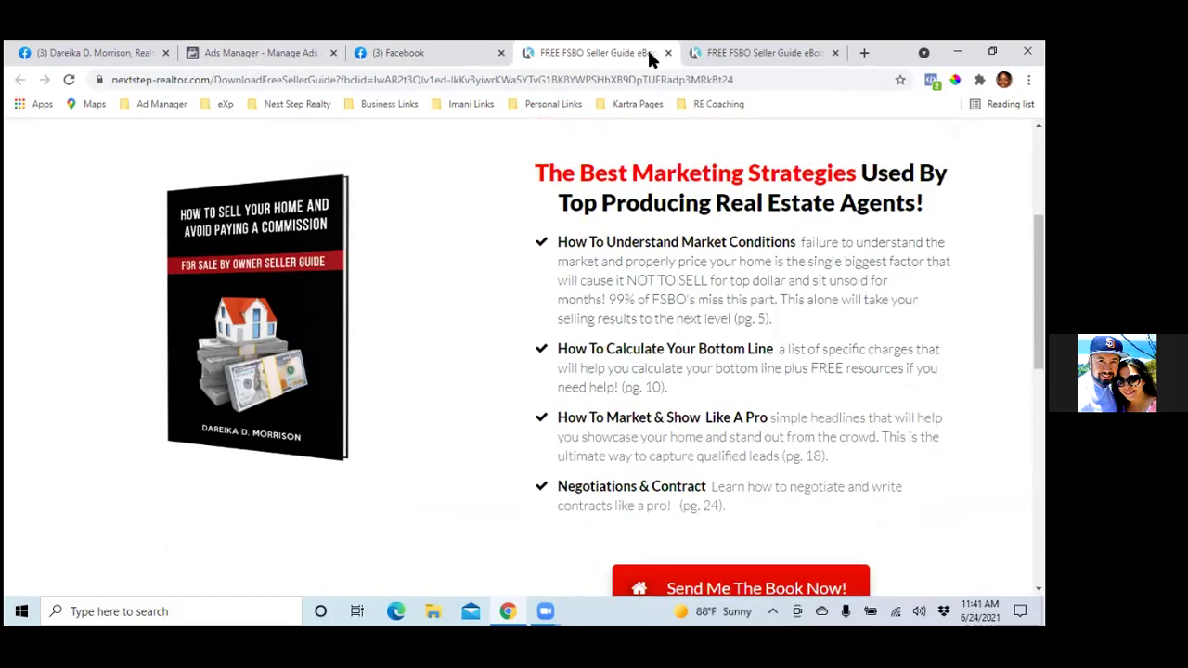
pyautogui.scroll(3, 660, 58)
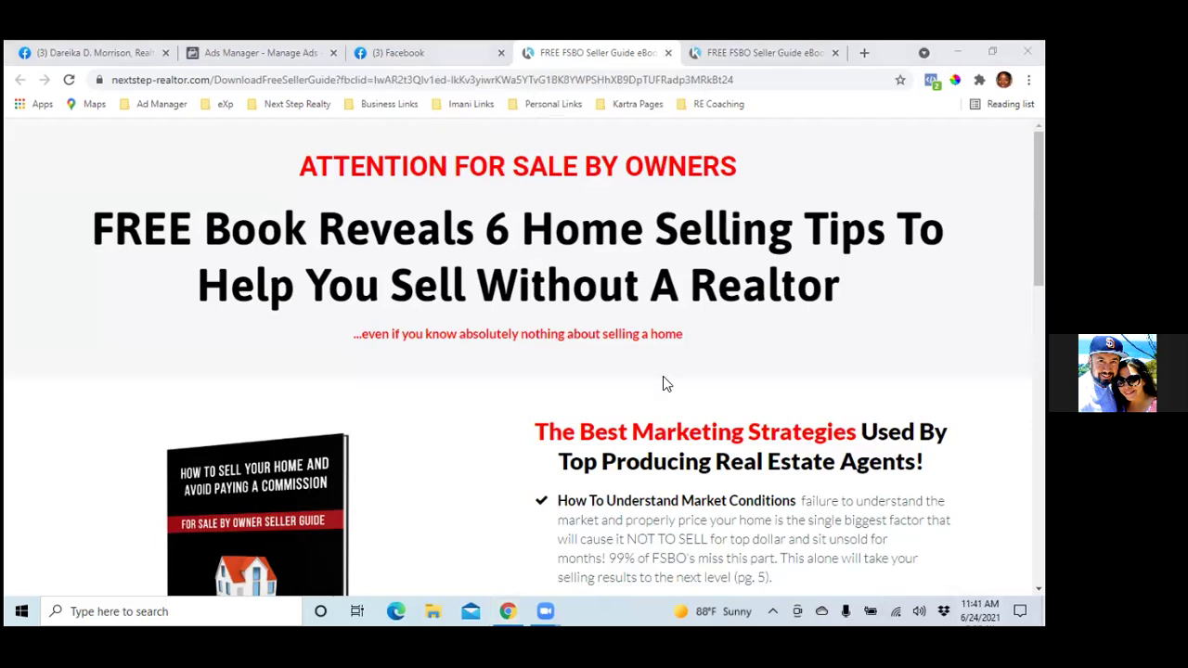
pyautogui.press('super+alt+d')
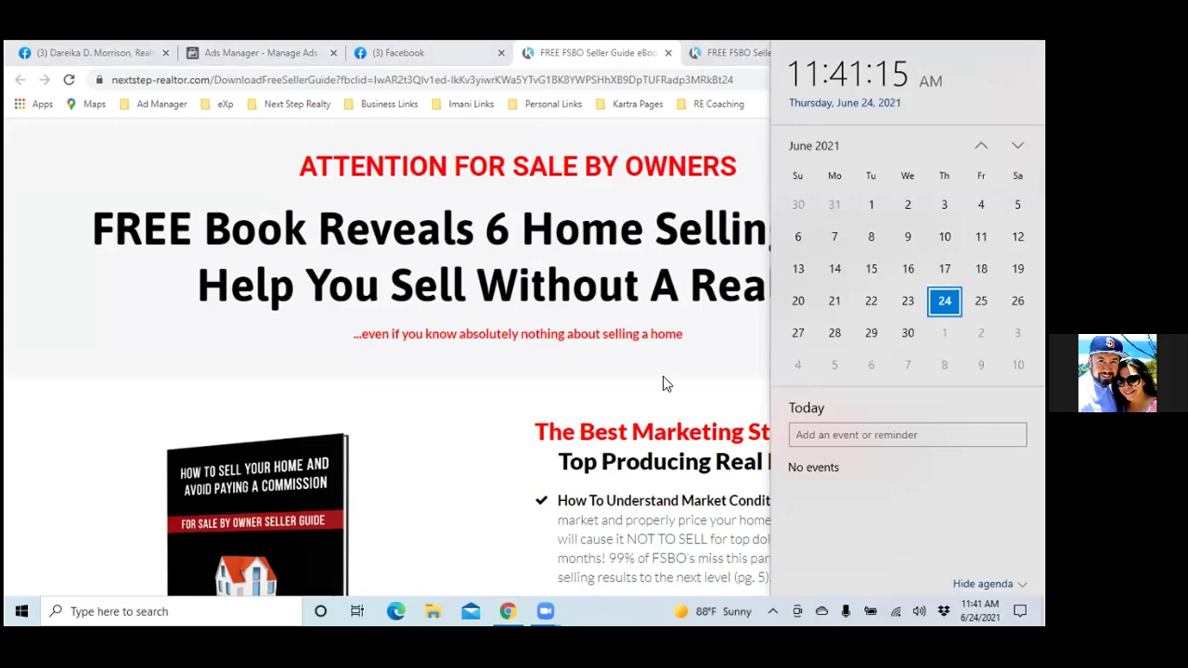